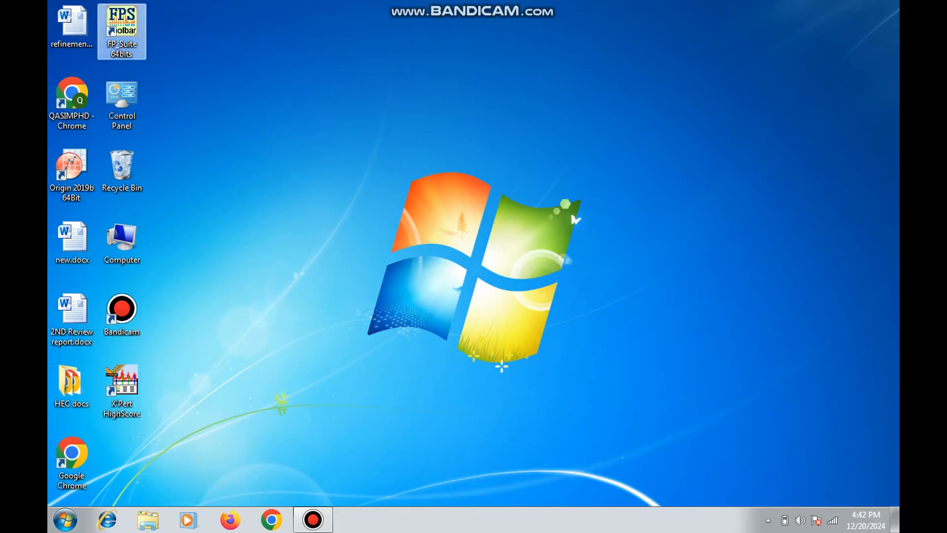
Open the FullProf Suite ToolBar from the desktop and move its window clear of the desktop icons
double_click(122, 31)
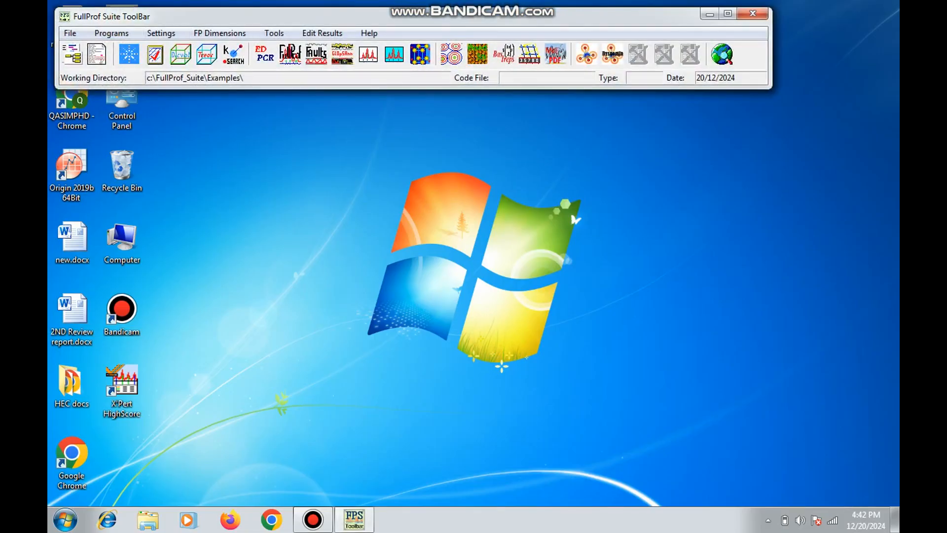
drag(220, 16, 244, 88)
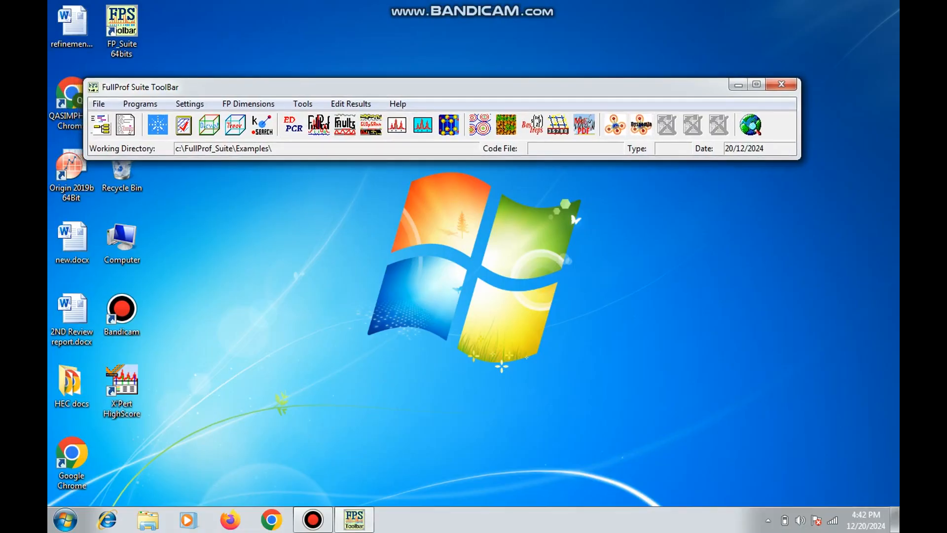
drag(244, 88, 263, 89)
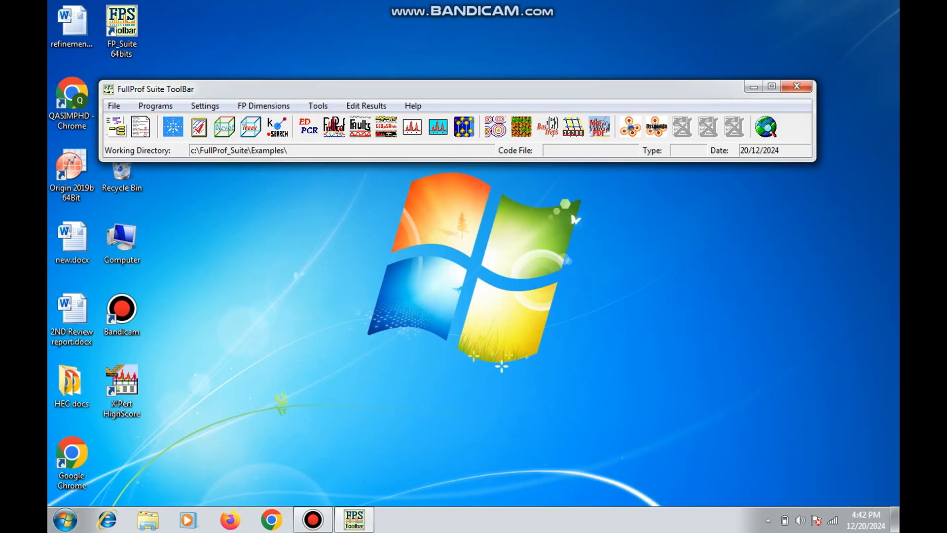
drag(265, 91, 298, 113)
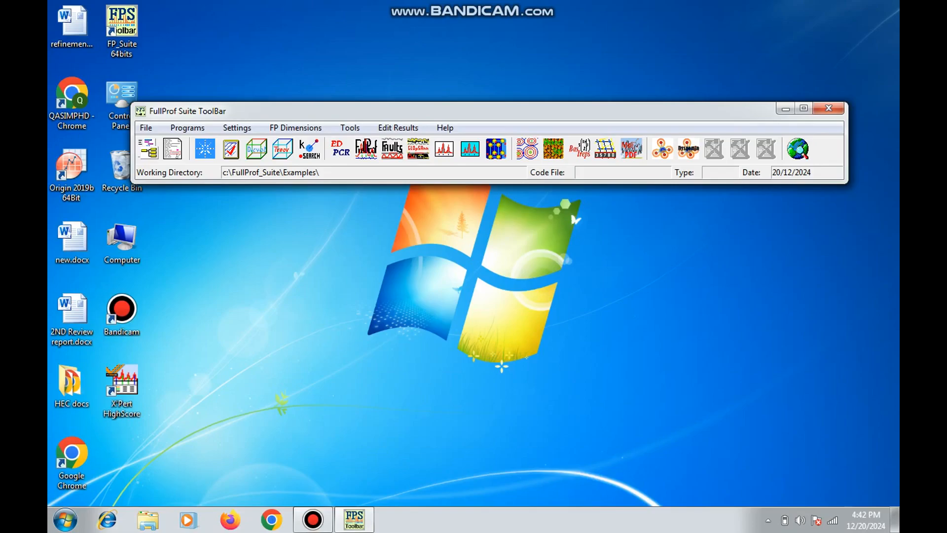
drag(295, 112, 316, 127)
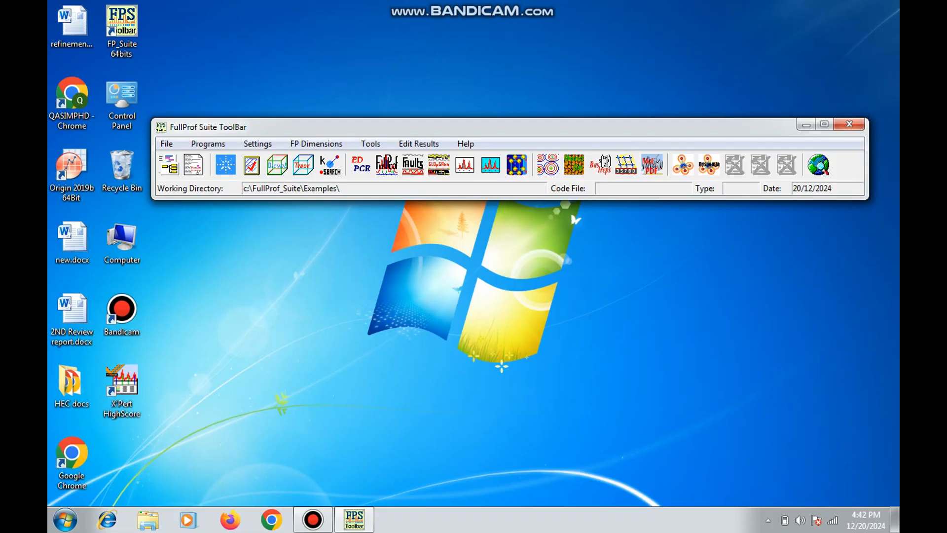
Browse to PhD > PHD DATA NEW > XRD on drive D and copy the file A.ASC
click(65, 519)
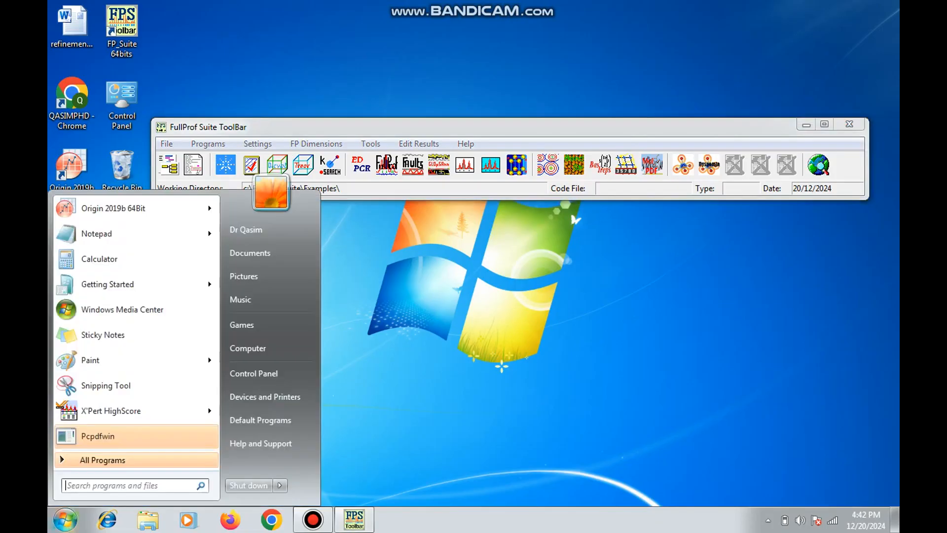
click(270, 348)
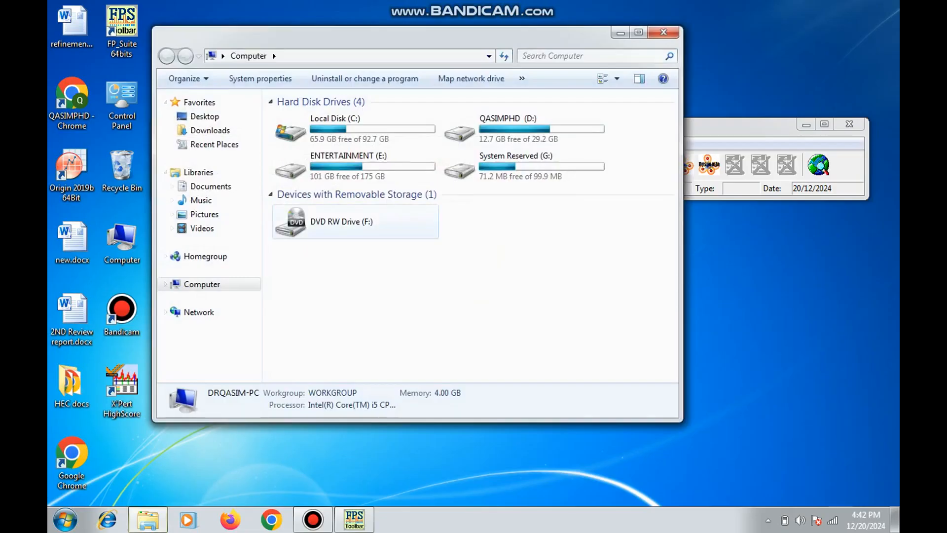
double_click(493, 128)
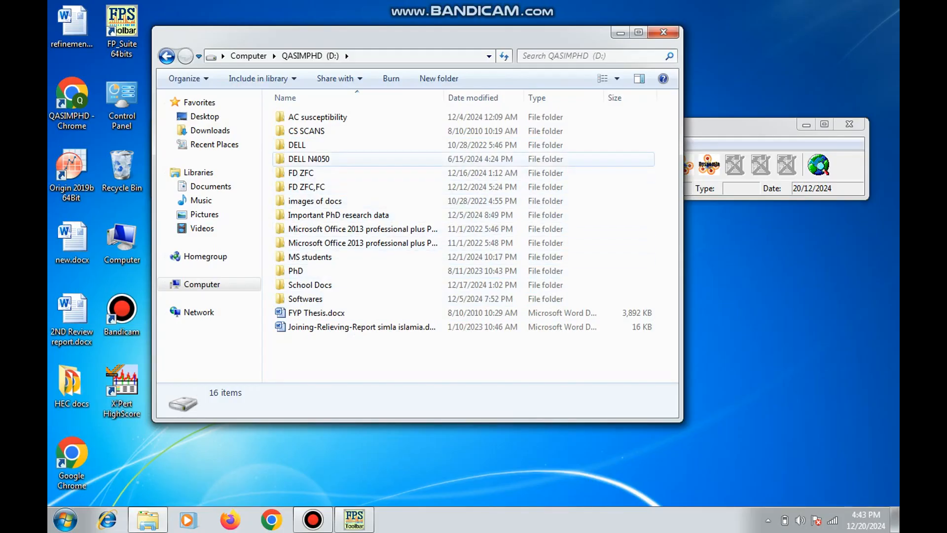
double_click(316, 271)
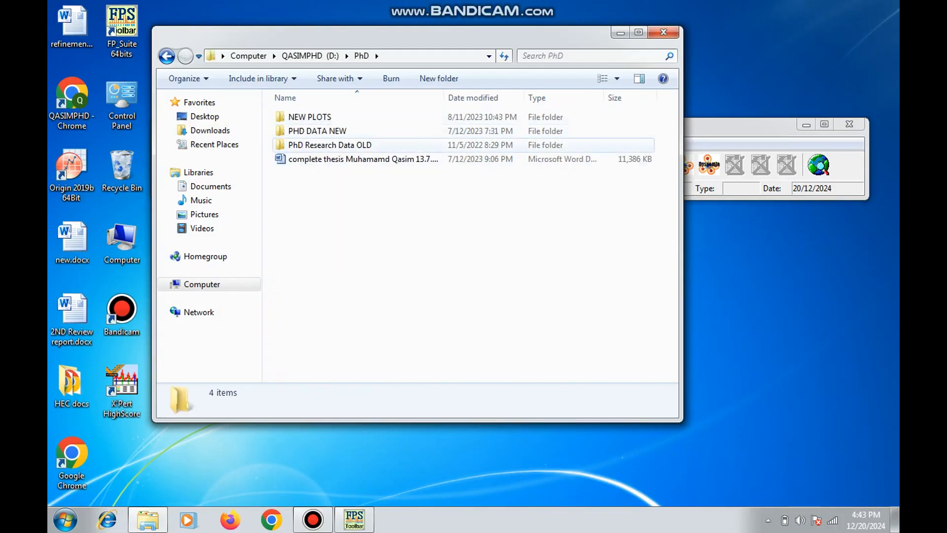
double_click(330, 145)
click(167, 56)
double_click(316, 131)
double_click(296, 187)
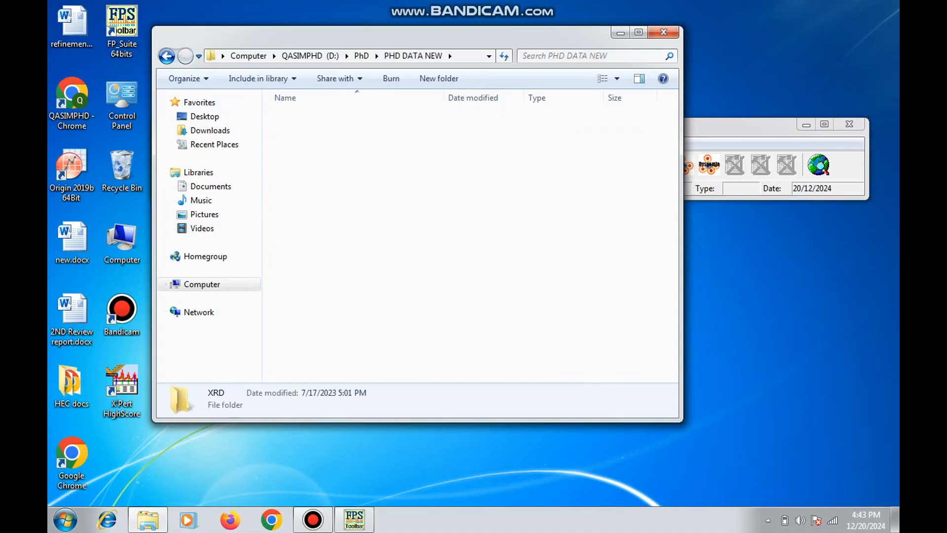
right_click(303, 116)
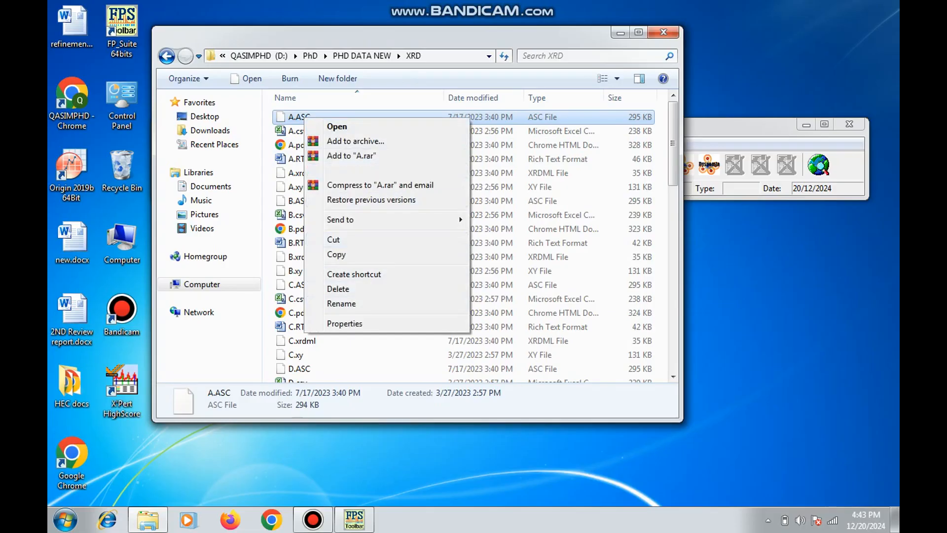
click(339, 254)
Create a folder named "reitveld refinement" in the root of drive D
click(200, 284)
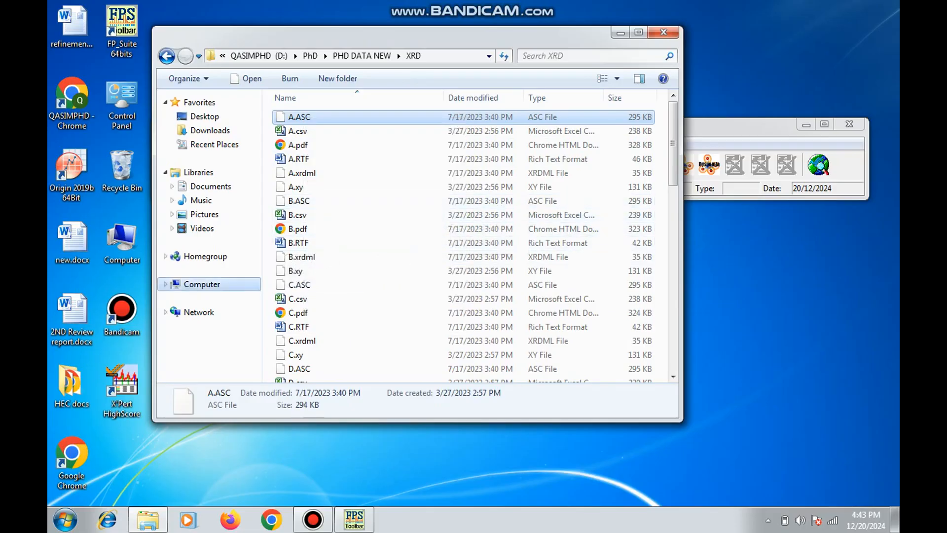
click(365, 167)
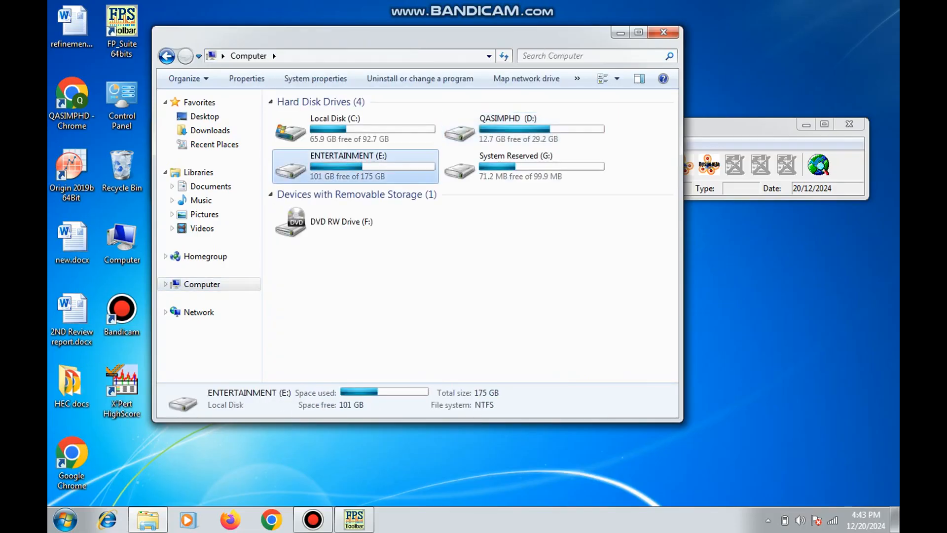
double_click(511, 133)
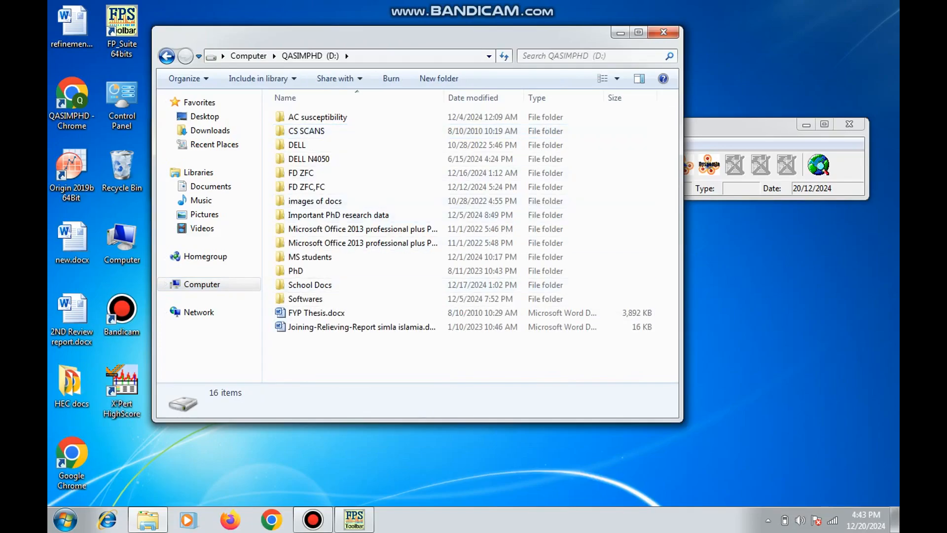
right_click(326, 180)
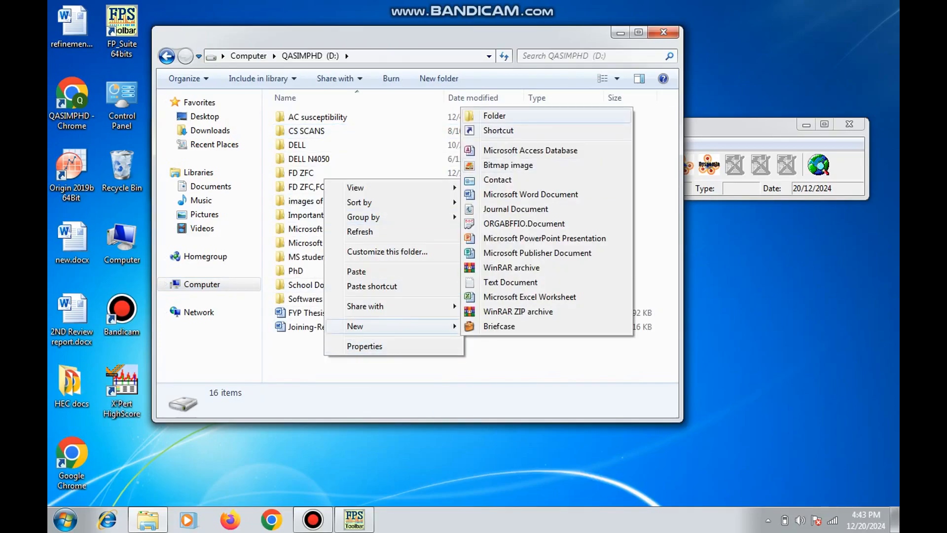
click(494, 116)
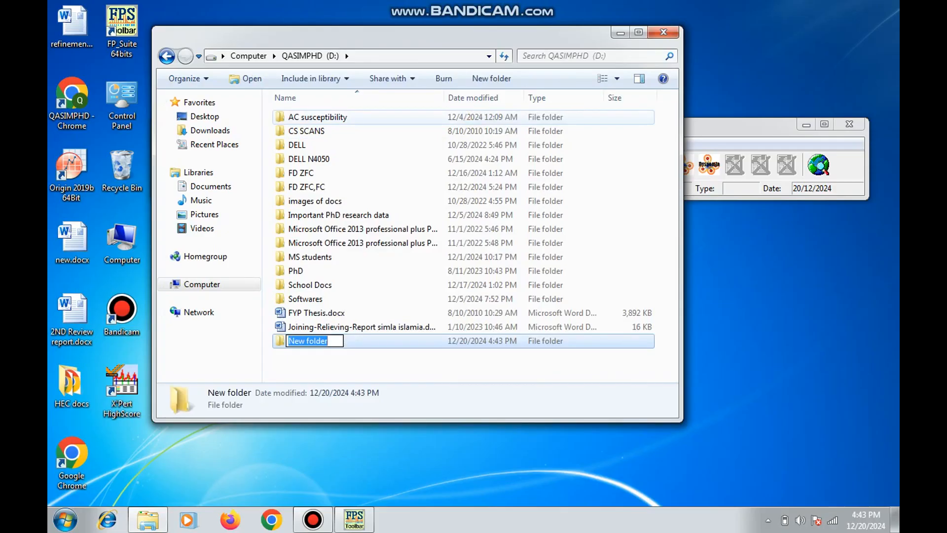
text(reitve)
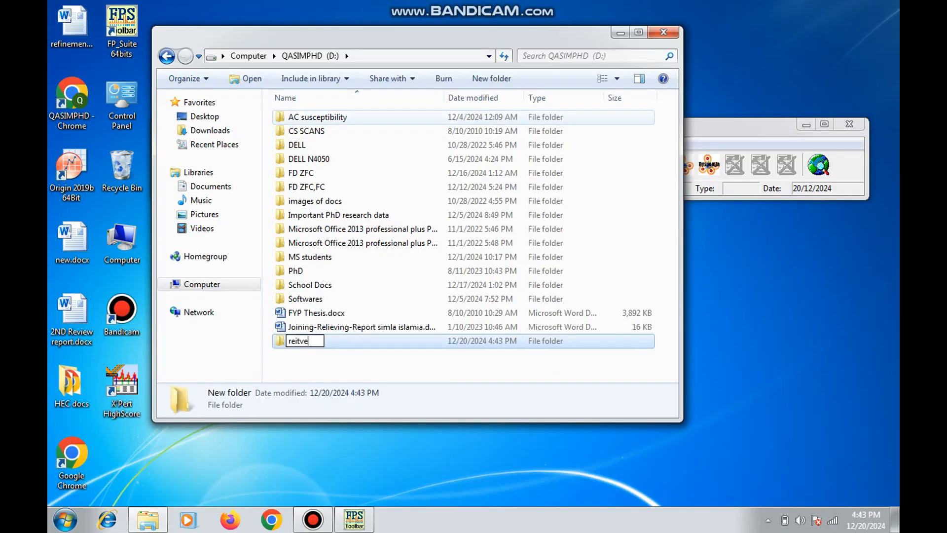
text(ld refinbem)
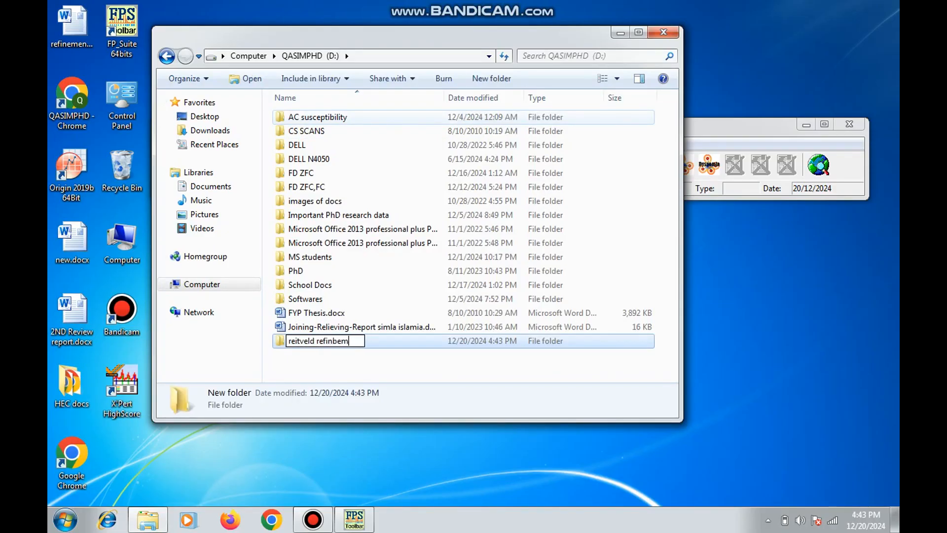
key(BackSpace)
key(BackSpace)
key(BackSpace)
text(ement)
key(Return)
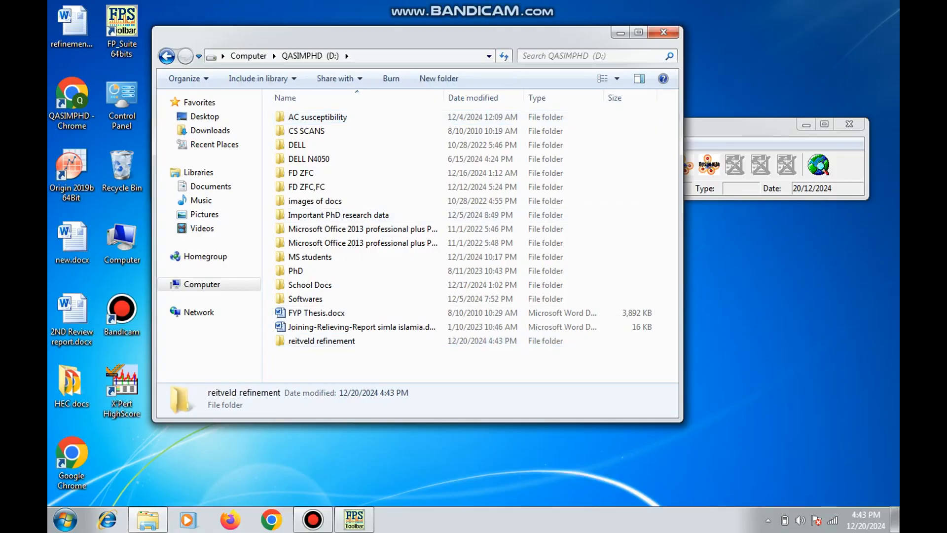
Create a subfolder named "A" inside the "reitveld refinement" folder
key(Return)
right_click(325, 211)
mouse_move(356, 372)
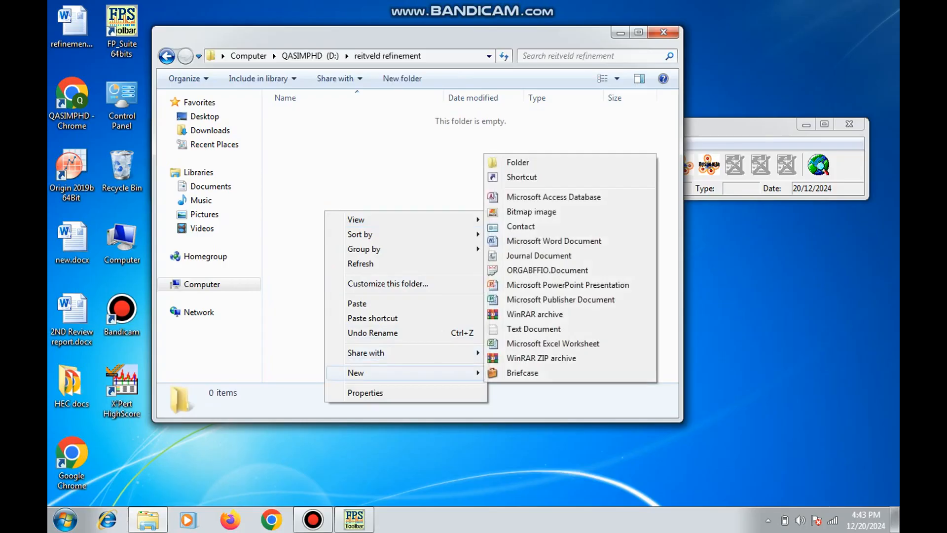
click(518, 163)
text(A)
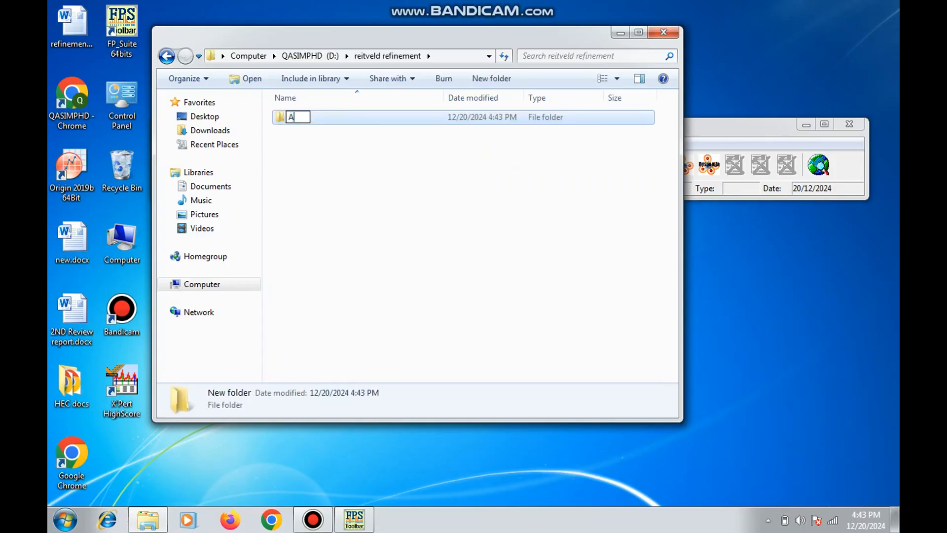
key(Return)
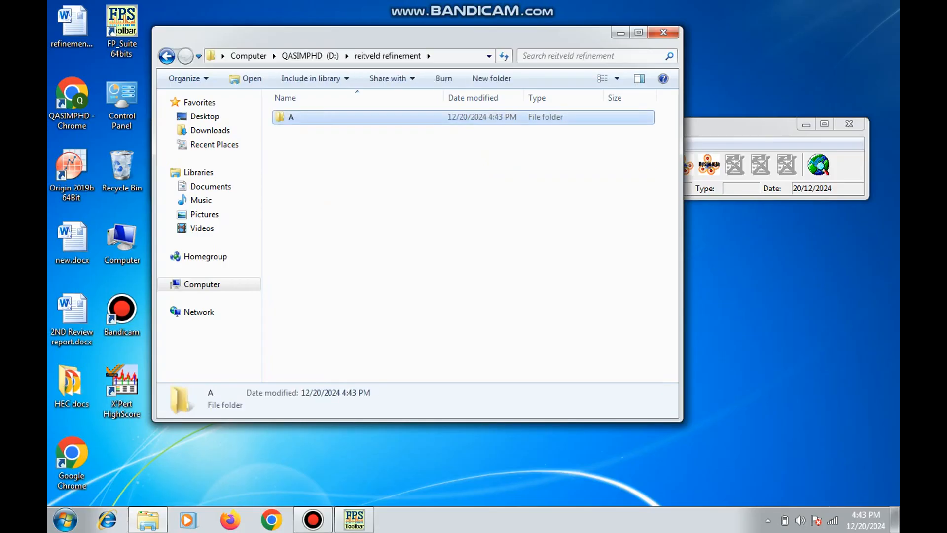
Paste the copied A.ASC file into the new folder A
key(Return)
right_click(374, 168)
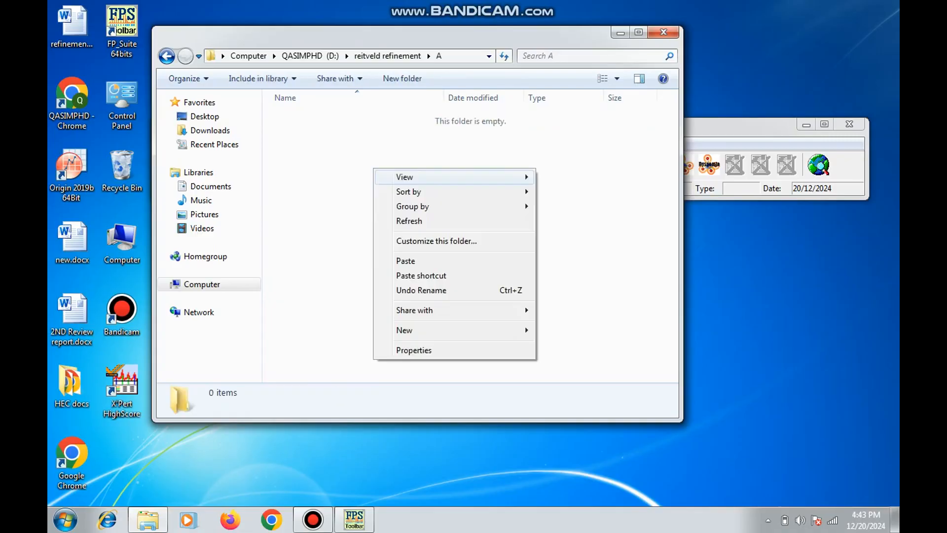
click(406, 260)
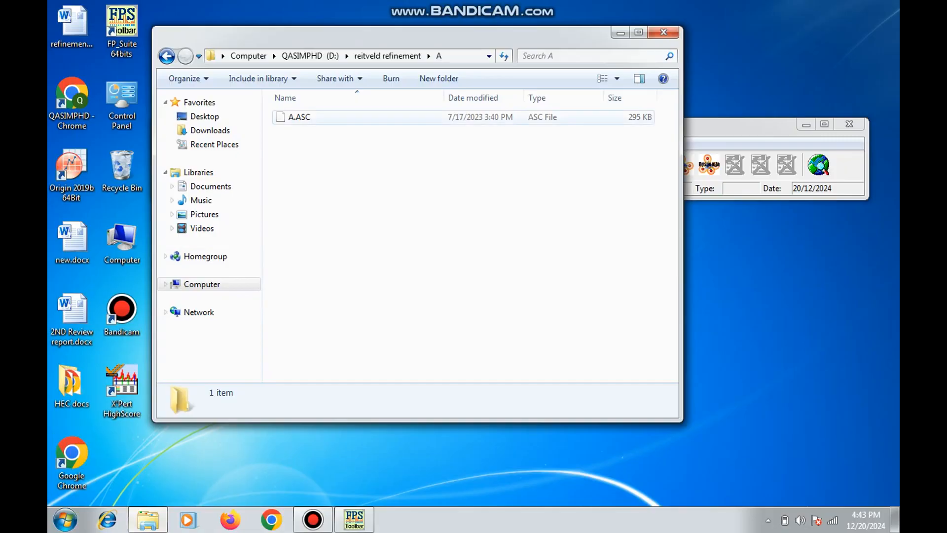
Start Origin 2019b and import A.ASC from folder A into its own maximized workbook
click(65, 520)
click(114, 208)
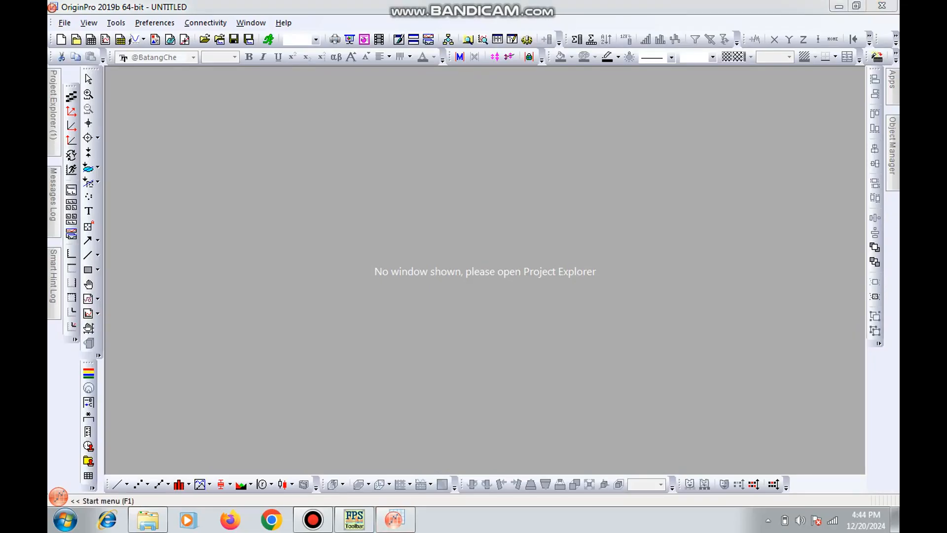
key(Return)
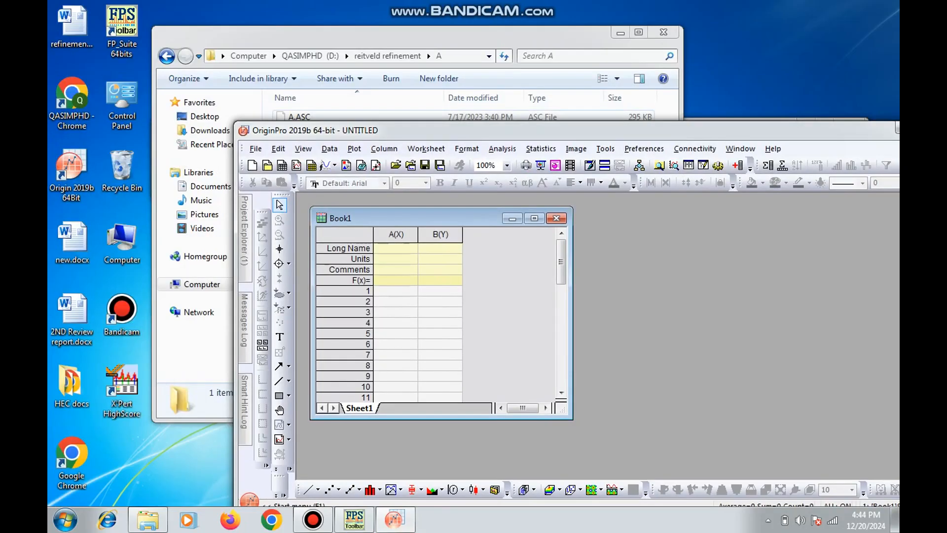
drag(316, 116, 398, 268)
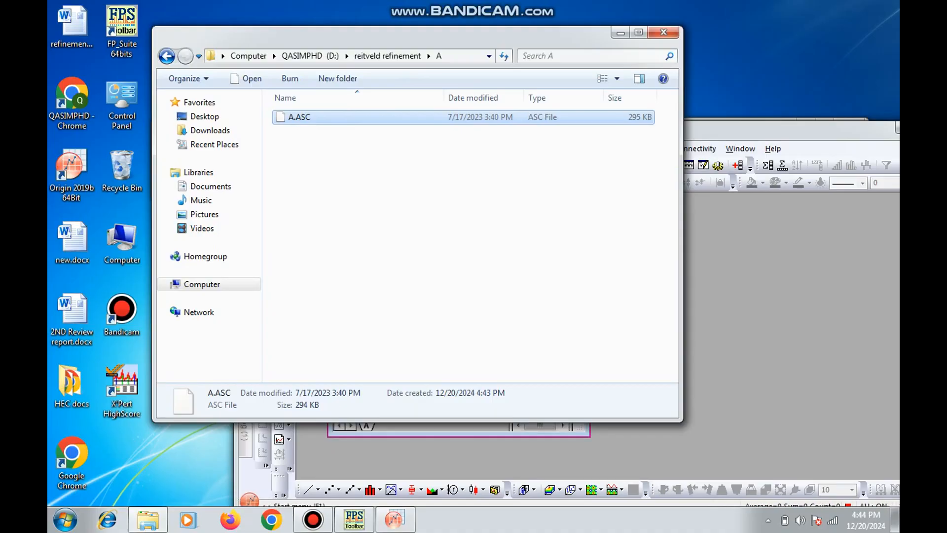
double_click(789, 131)
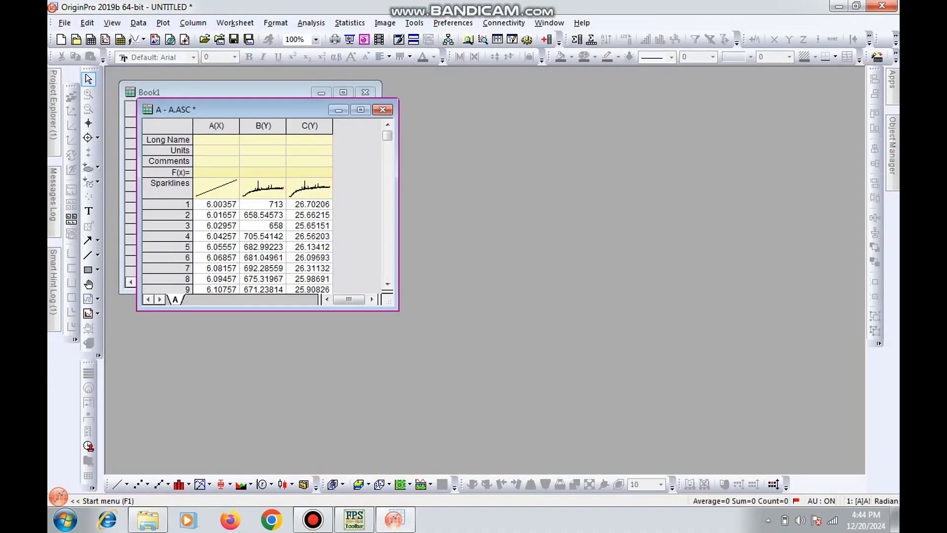
click(361, 109)
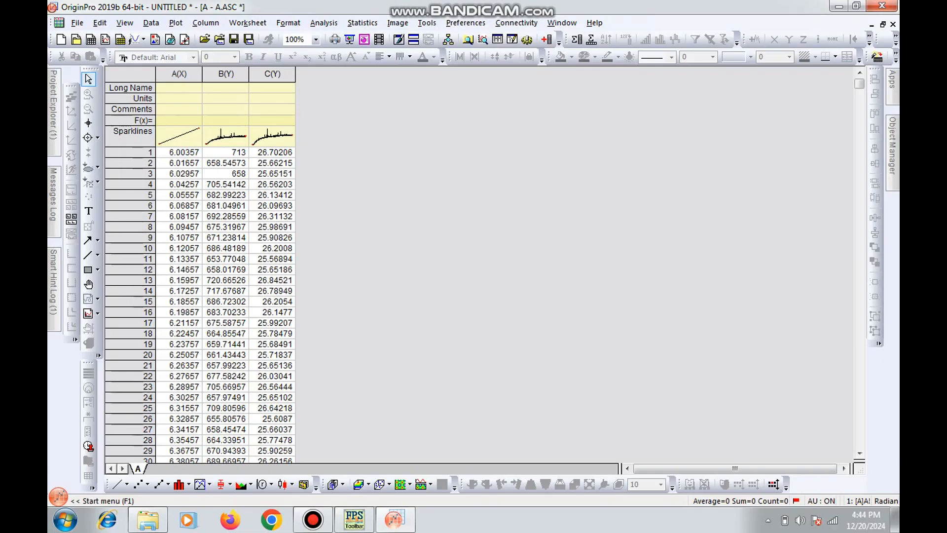
Copy the whole B(Y) column from the Origin worksheet and paste it into a new Notepad document
click(226, 74)
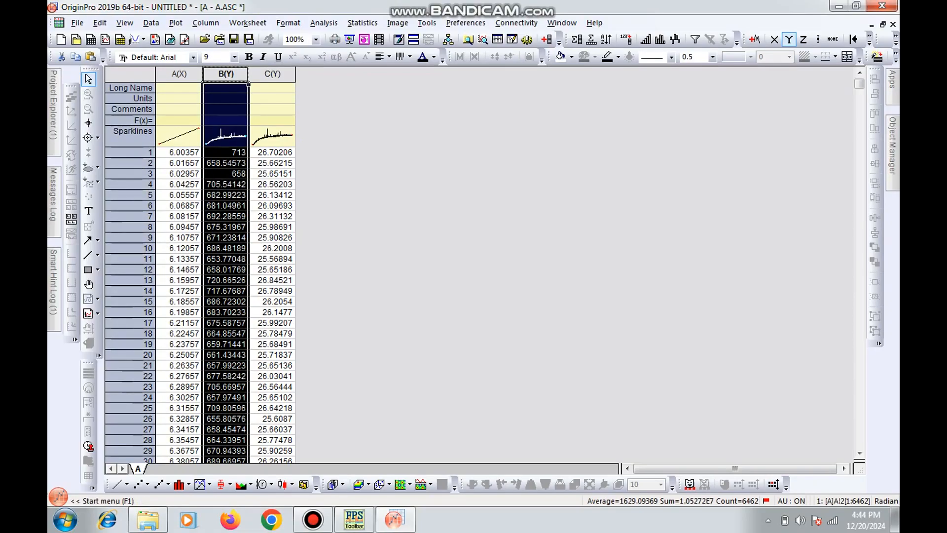
click(838, 6)
click(66, 520)
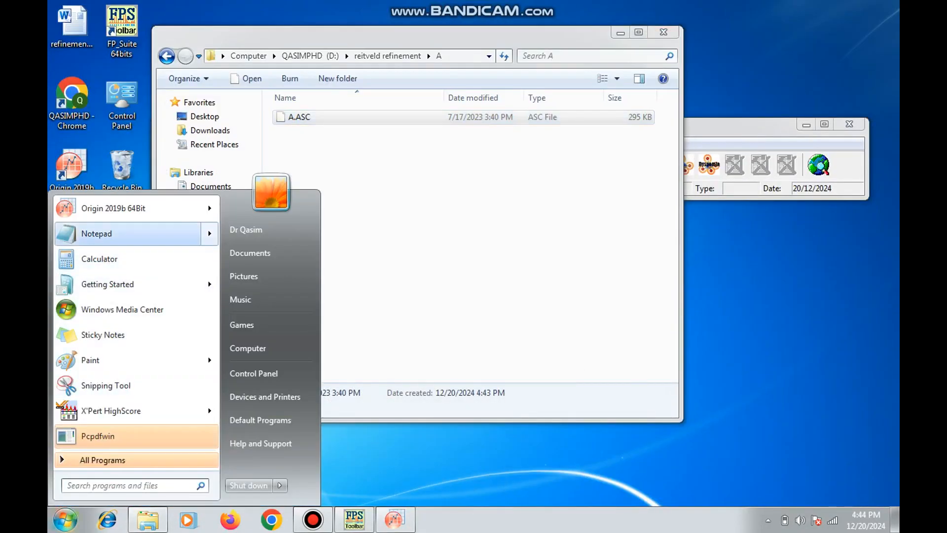
click(97, 233)
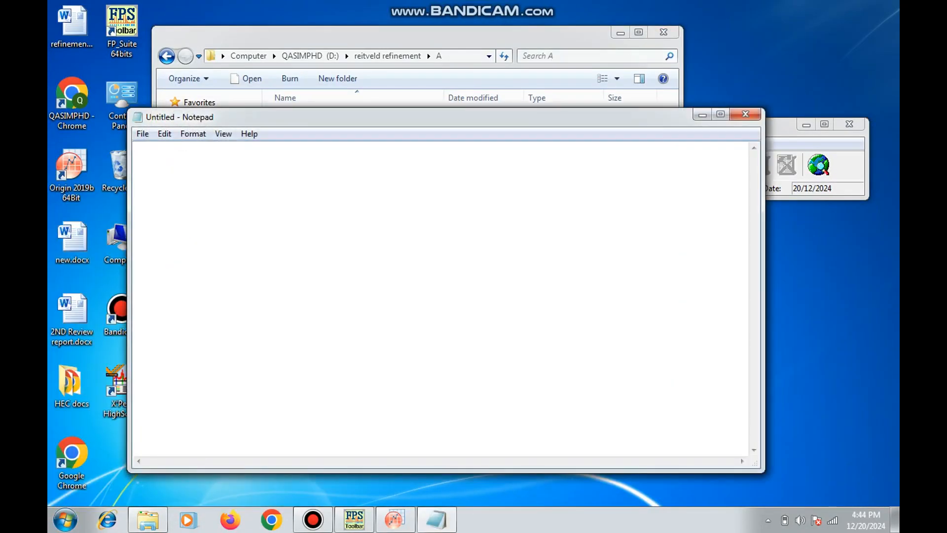
key(ctrl+v)
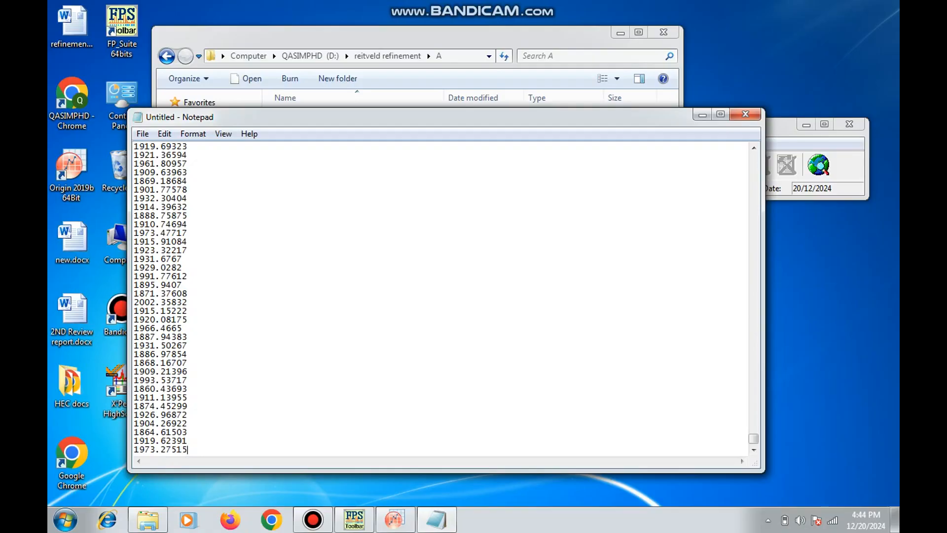
Insert an empty line above the first intensity value in the Notepad document and shift its window aside
drag(753, 439, 754, 158)
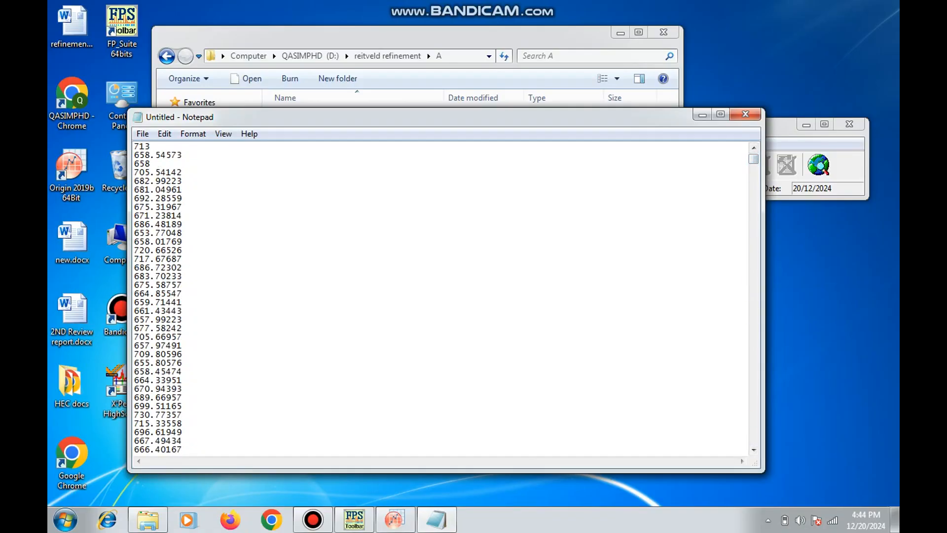
key(Return)
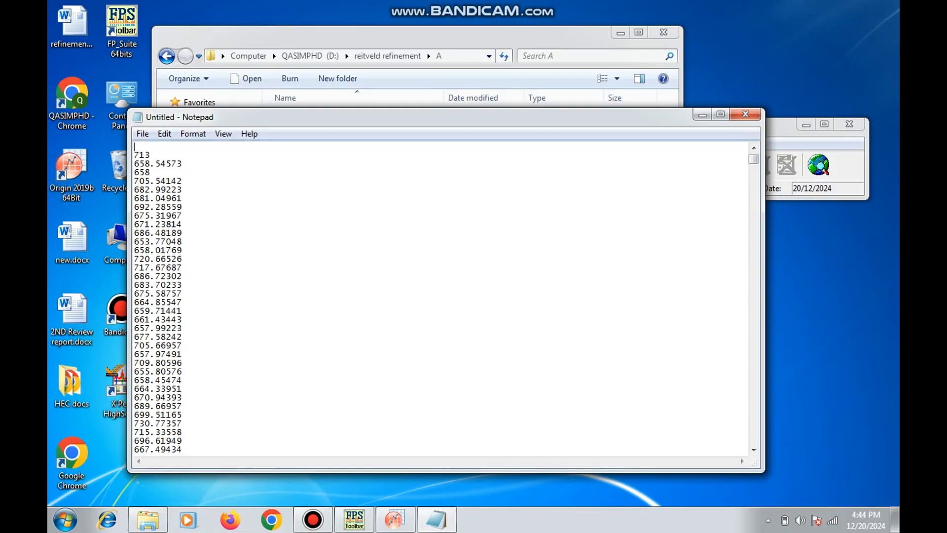
drag(346, 117, 446, 145)
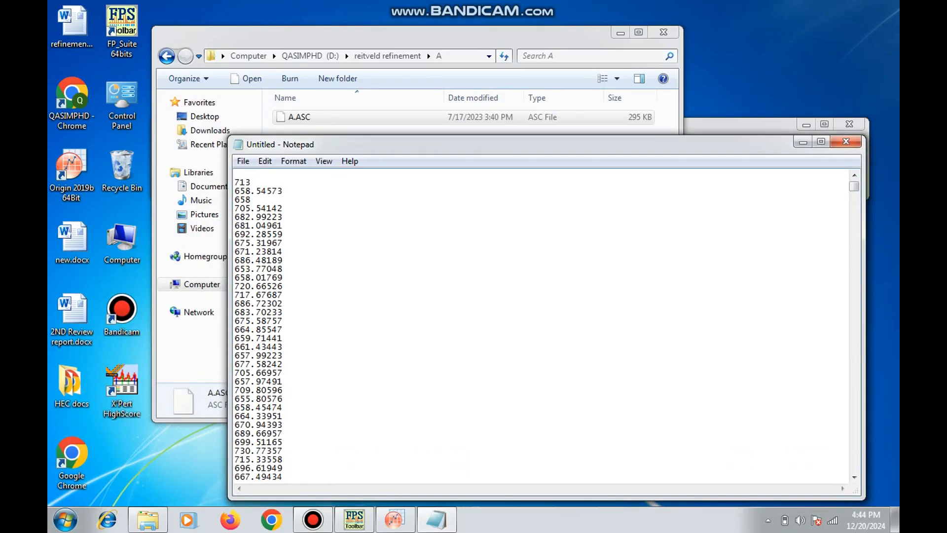
Switch to Origin and examine the first and last angle values in the A(X) column
click(395, 520)
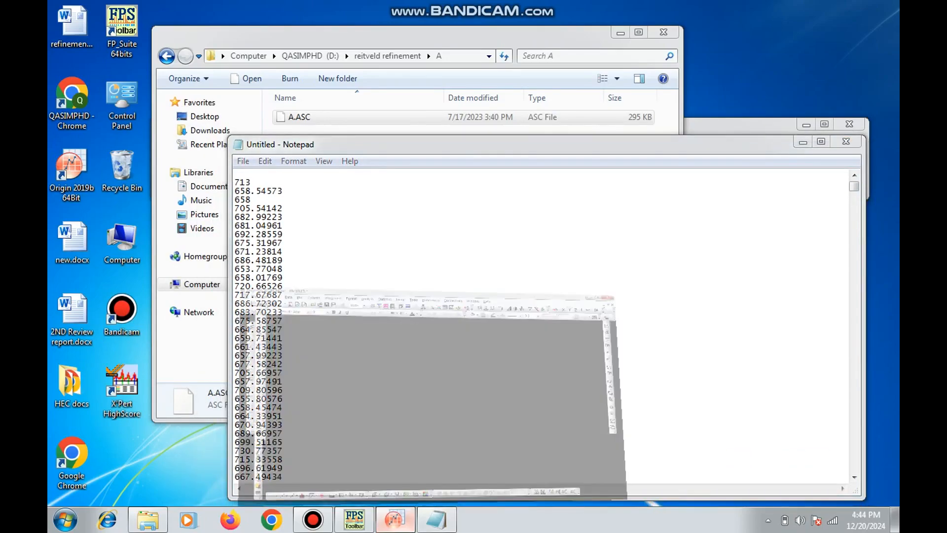
click(178, 153)
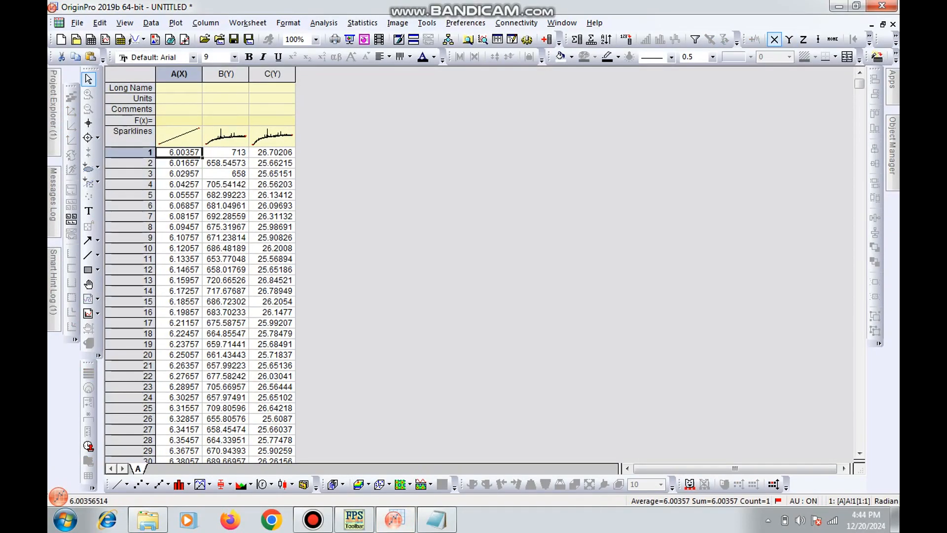
drag(859, 84, 859, 442)
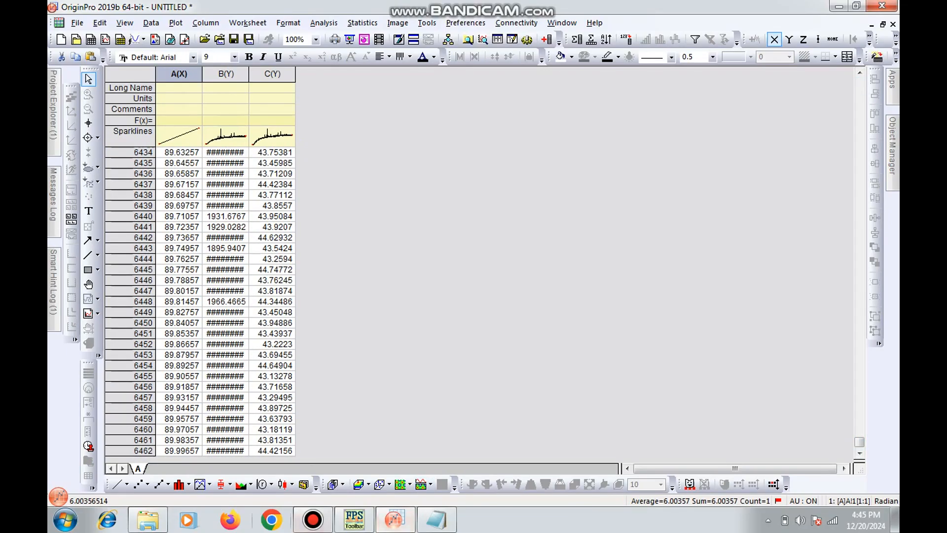
Open the XRD report A.pdf from D:\PhD\PHD DATA NEW\XRD
click(148, 519)
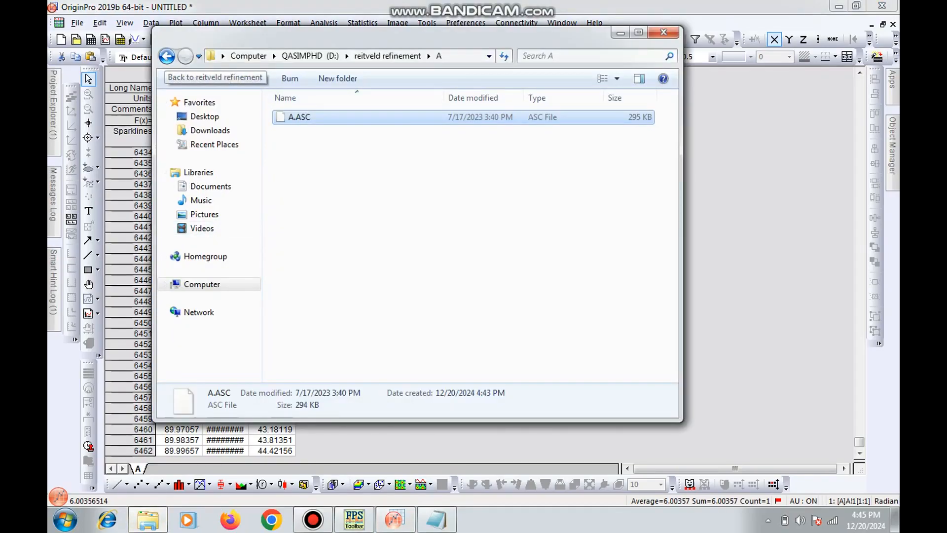
click(202, 284)
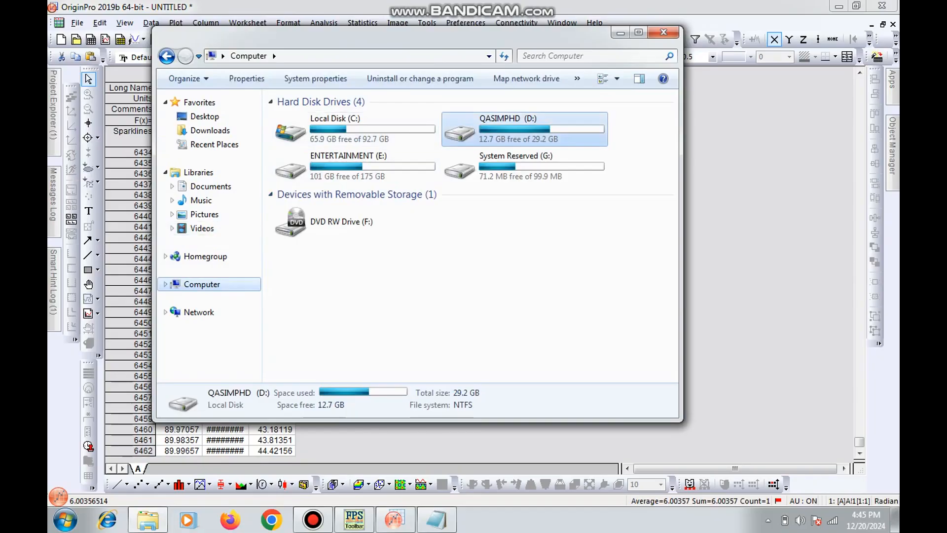
double_click(498, 129)
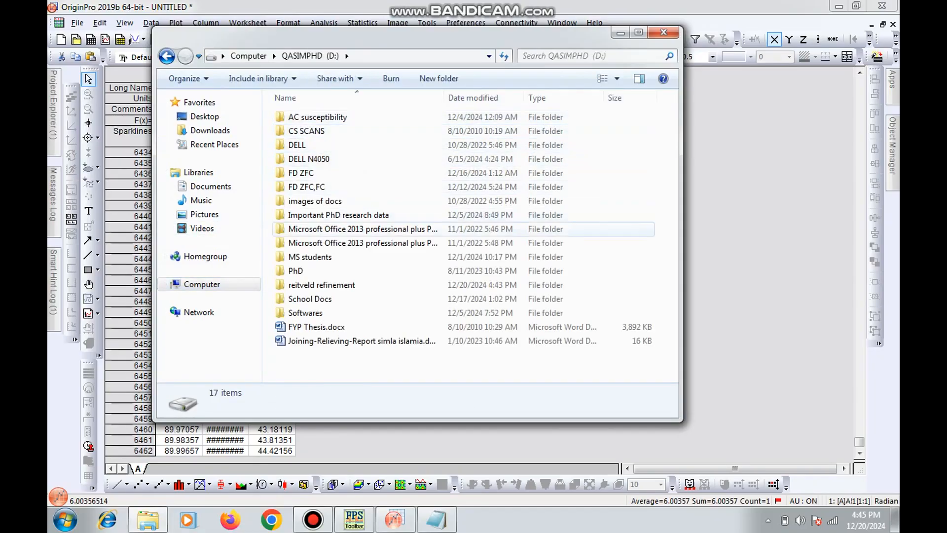
double_click(296, 270)
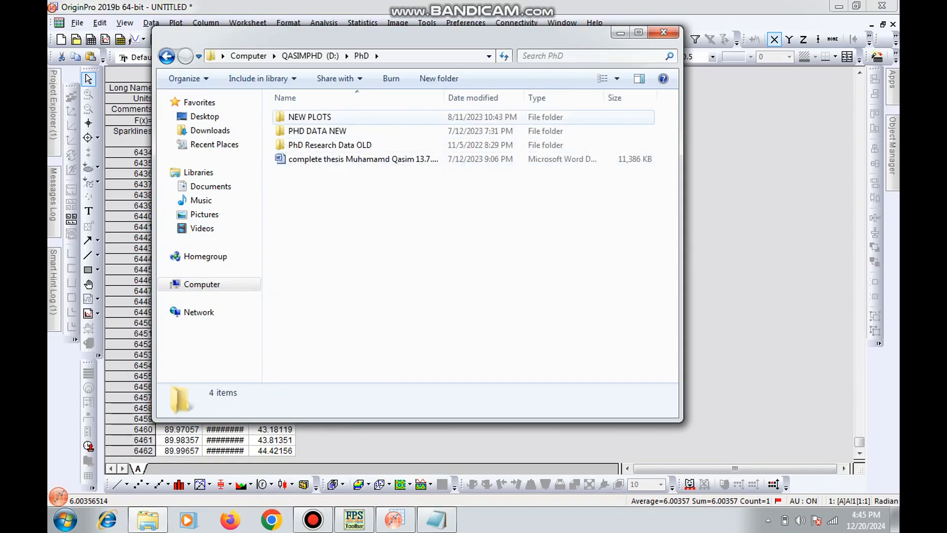
double_click(306, 144)
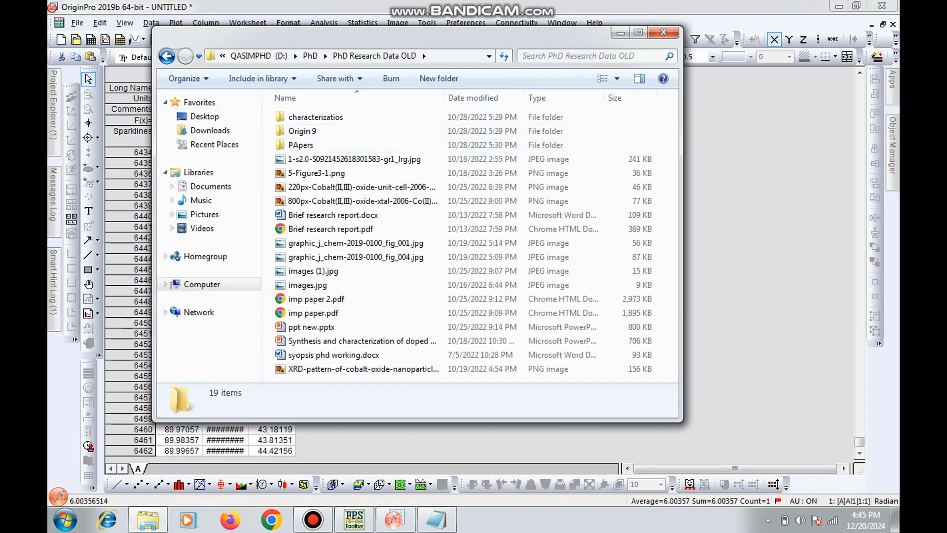
click(167, 55)
double_click(317, 132)
click(296, 187)
double_click(296, 187)
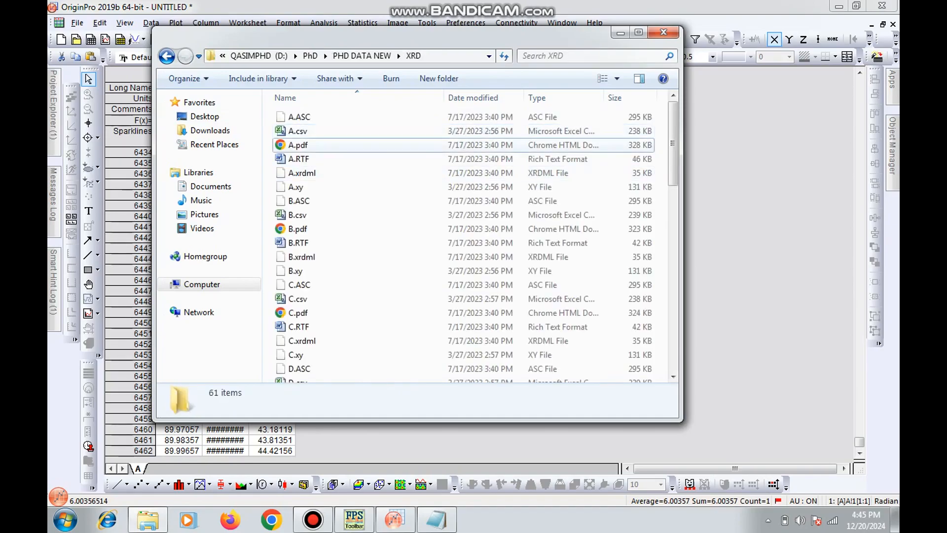
click(298, 145)
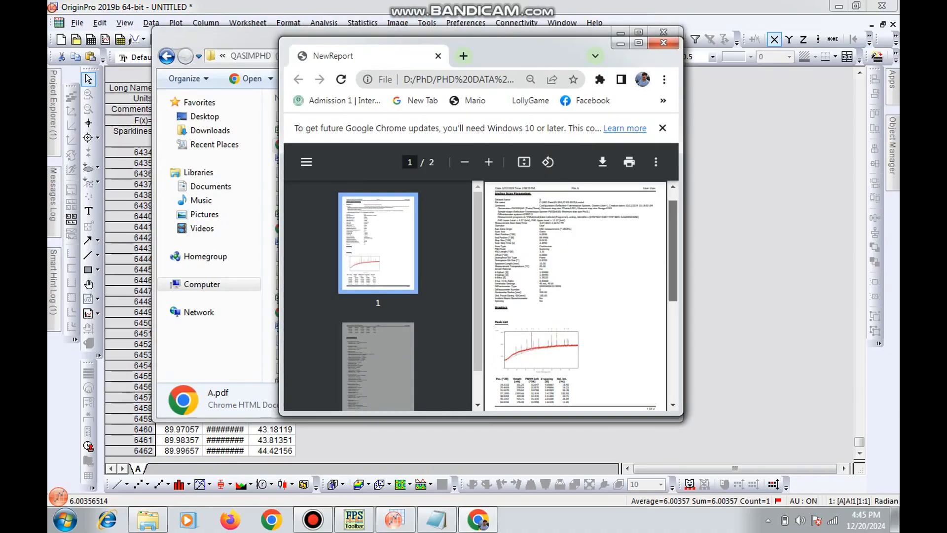
Look up the step size under Anchor Scan Parameters in the maximized A.pdf report, enlarged to 100%
scroll(575, 296, down, 3)
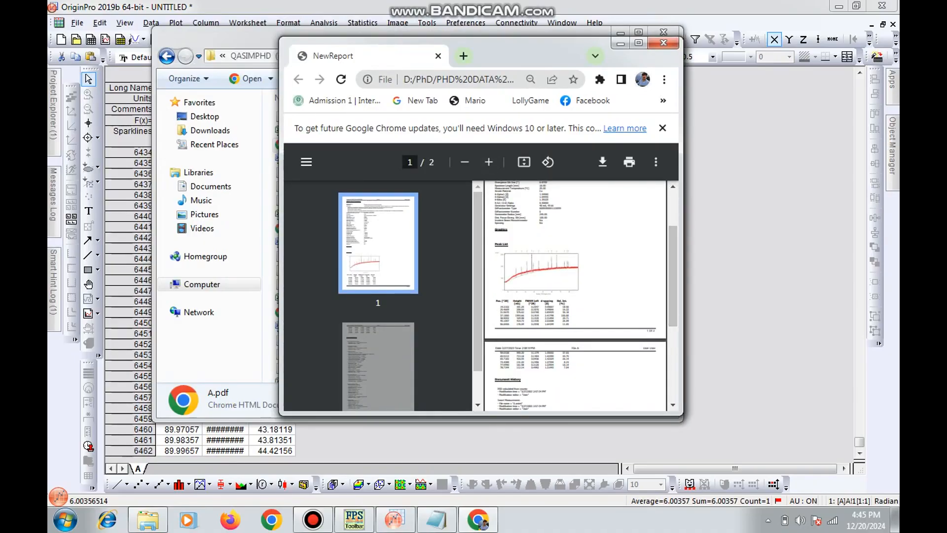
click(638, 43)
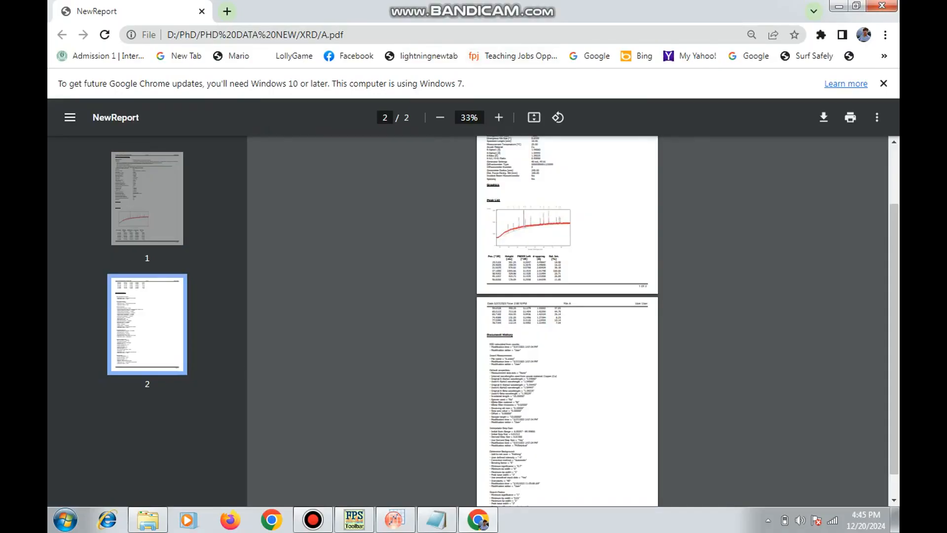
click(498, 118)
click(499, 118)
click(499, 117)
click(498, 118)
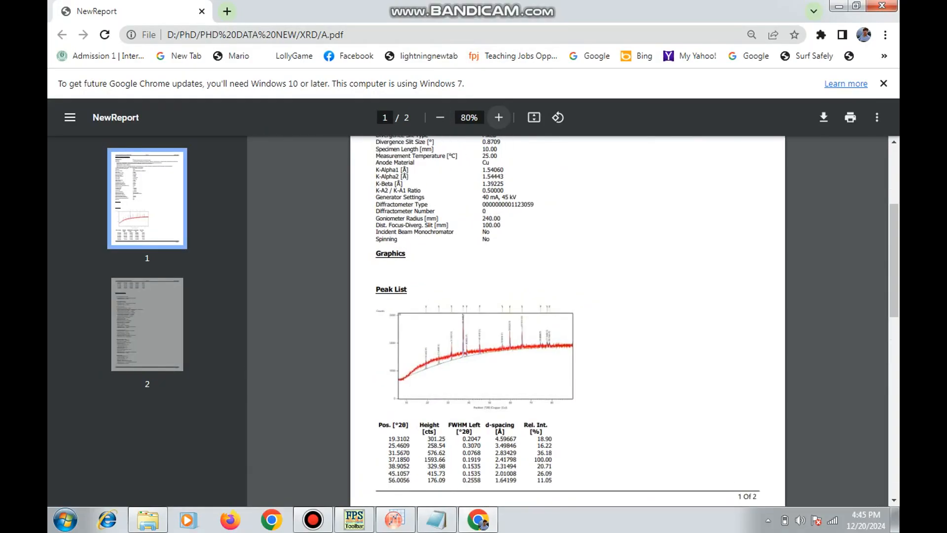
click(498, 118)
click(499, 117)
drag(485, 188, 485, 240)
scroll(567, 321, up, 5)
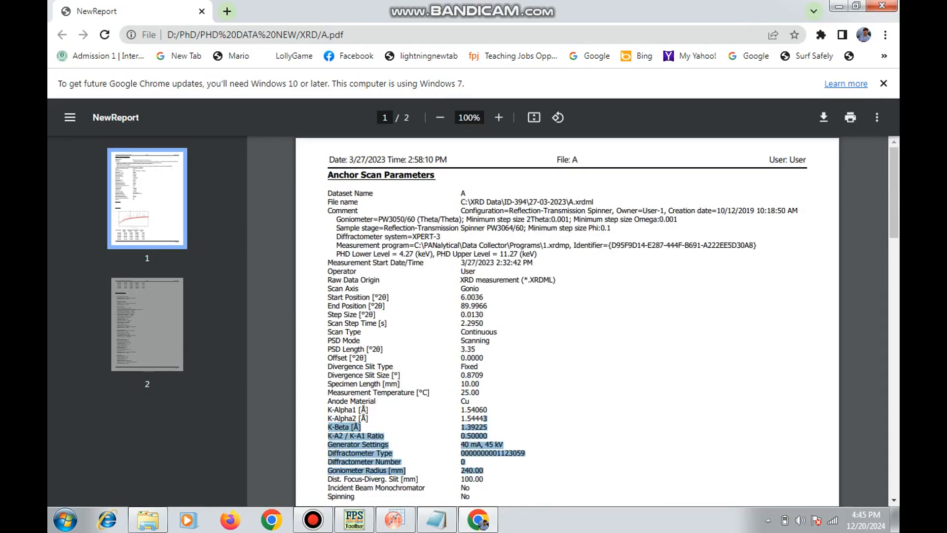
drag(464, 315, 328, 315)
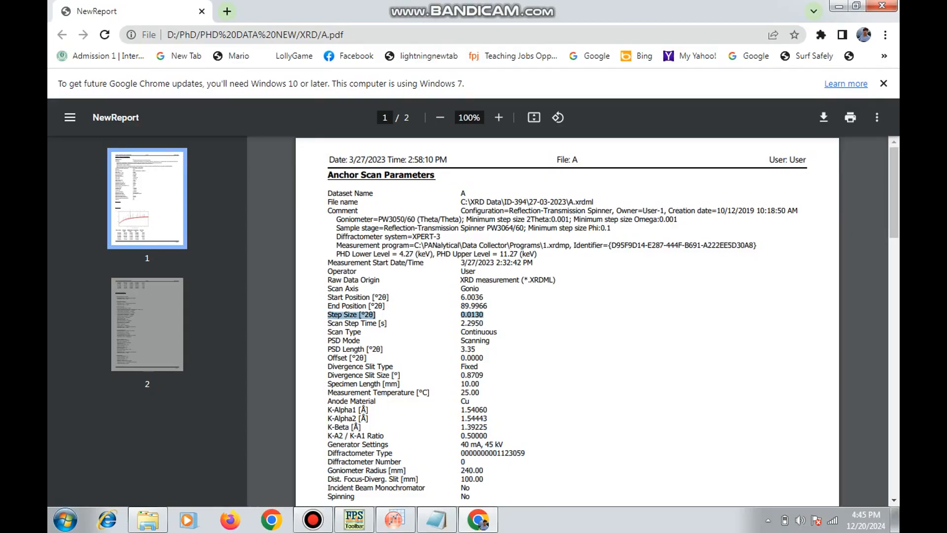
click(839, 6)
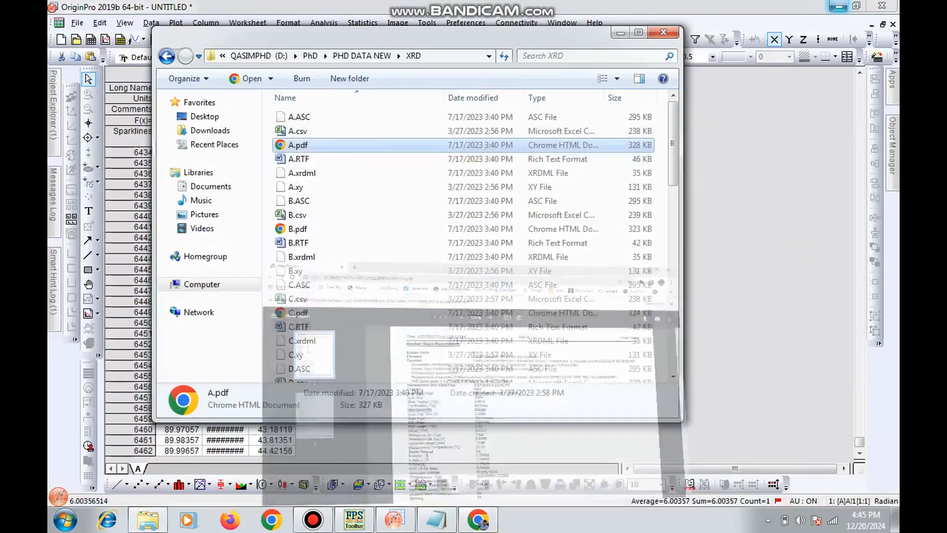
Enter the header line "6.00 0.0130 89.99" above the intensity values in the Notepad document
click(770, 197)
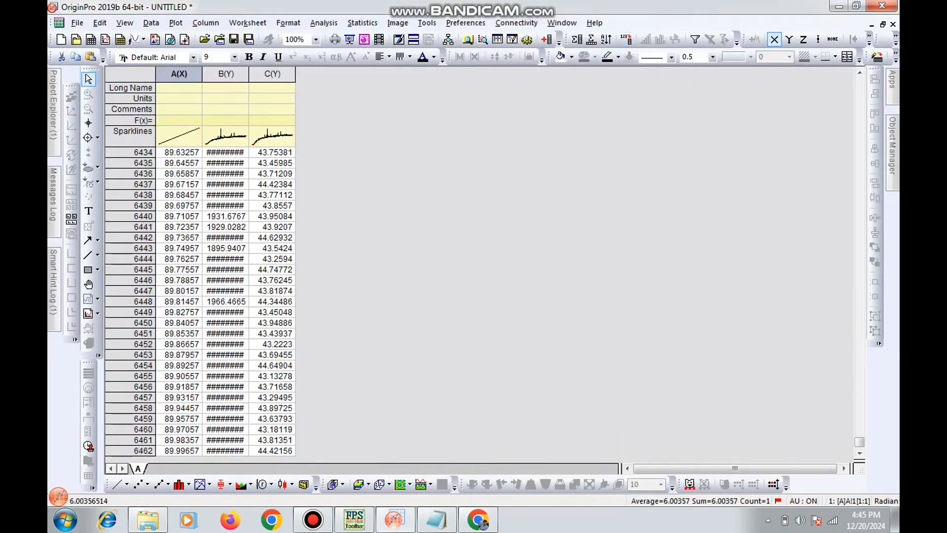
click(436, 519)
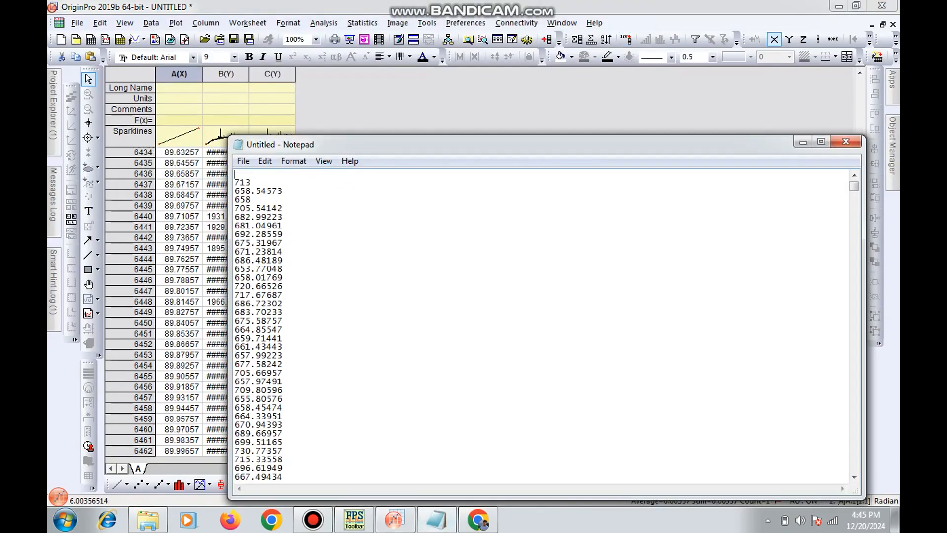
text(6.00 0)
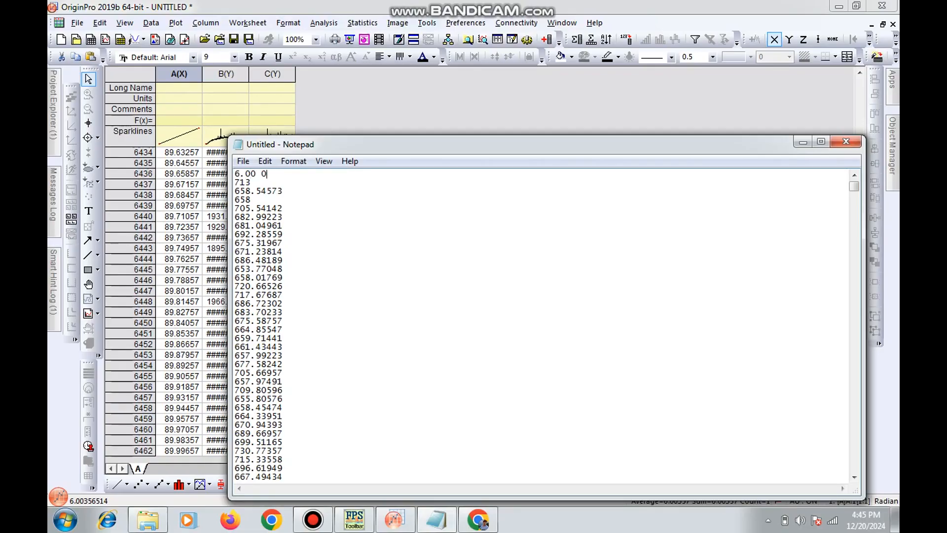
text(,0130 89.99)
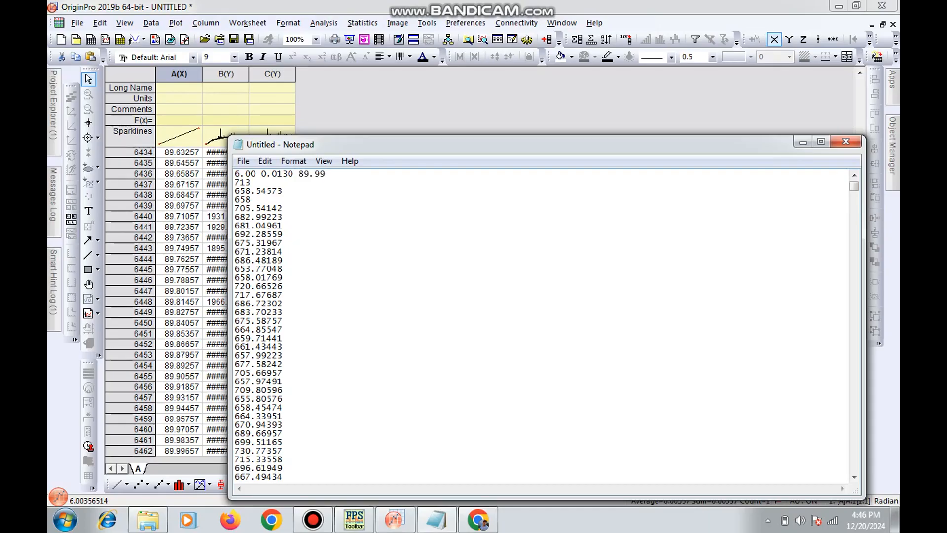
Start saving the Notepad document under a new name and browse to folder A inside "reitveld refinement" on drive D
key(alt)
click(243, 162)
click(271, 221)
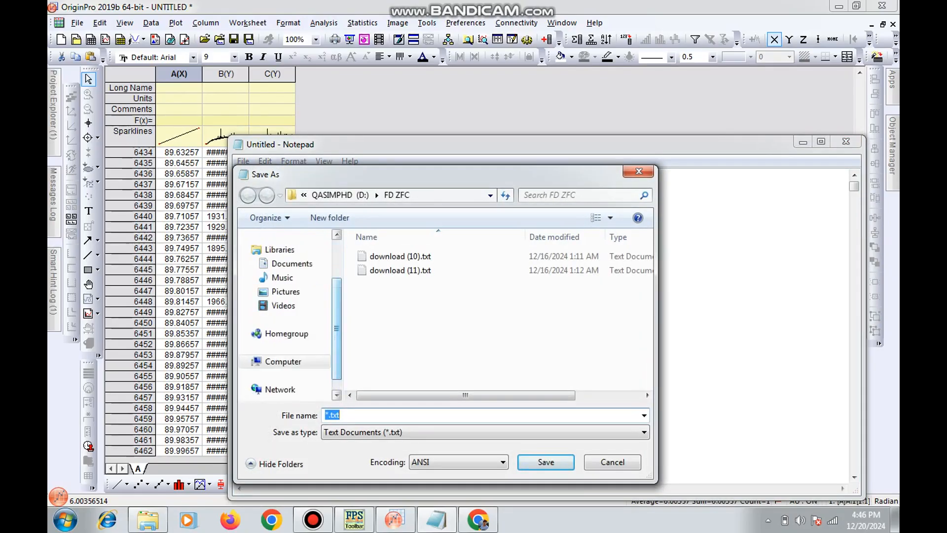
click(283, 361)
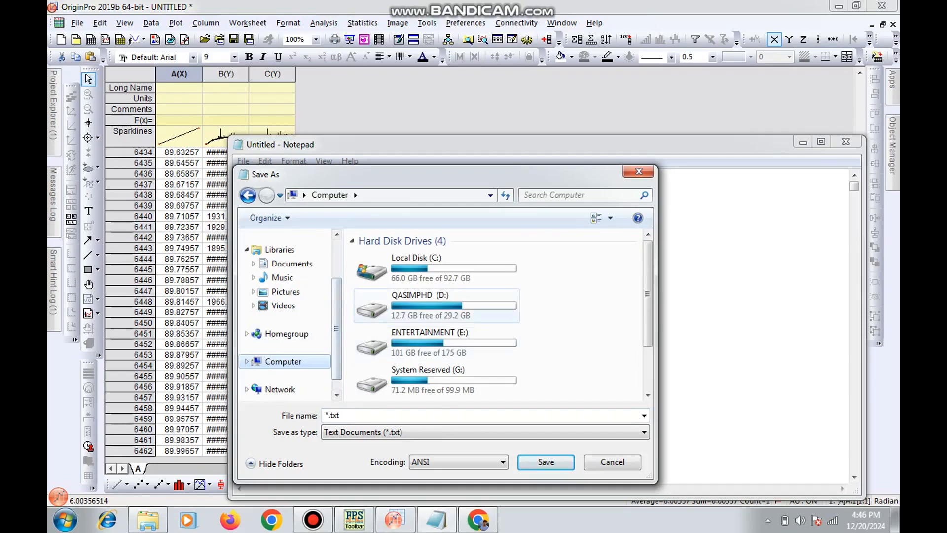
double_click(390, 299)
click(427, 326)
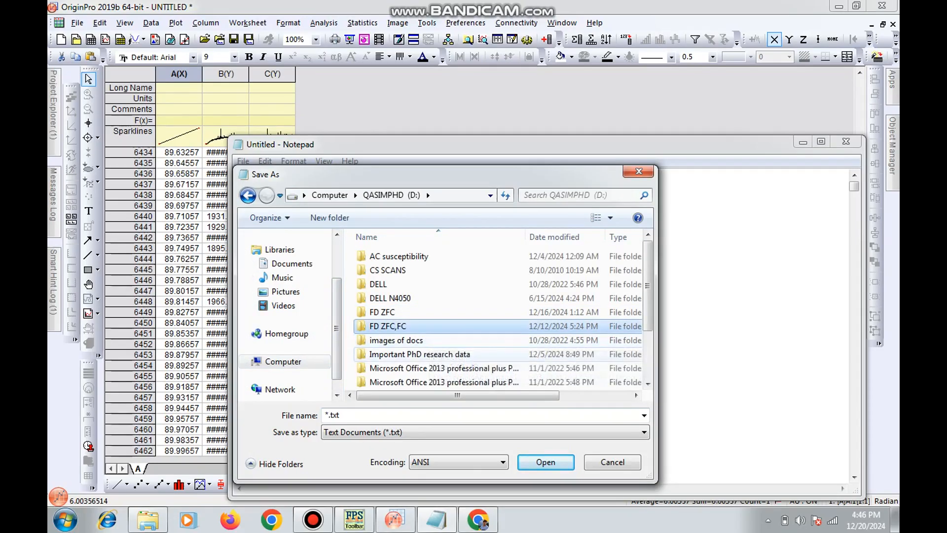
scroll(444, 348, down, 2)
double_click(395, 353)
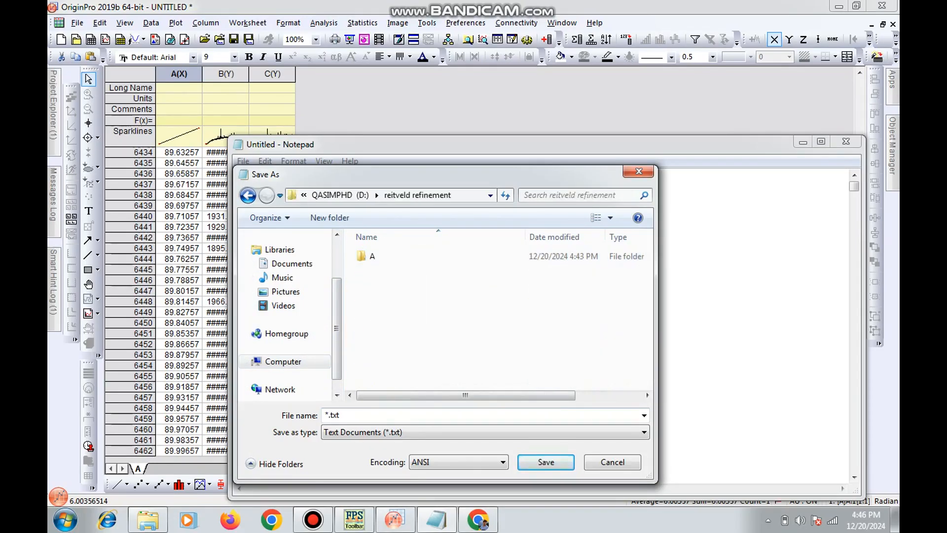
double_click(375, 256)
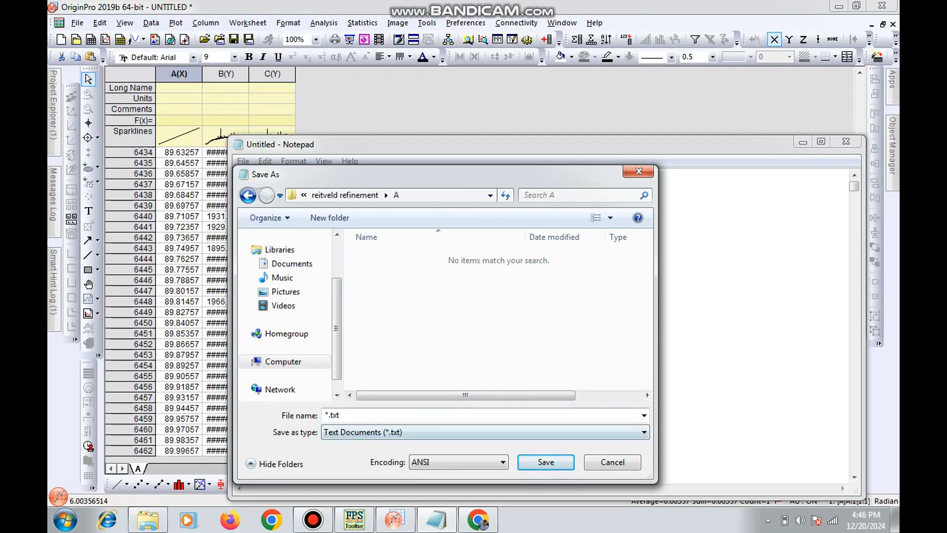
Save the document as A.dat in folder A with the file type All Files
click(485, 432)
click(345, 456)
click(394, 416)
text(A)
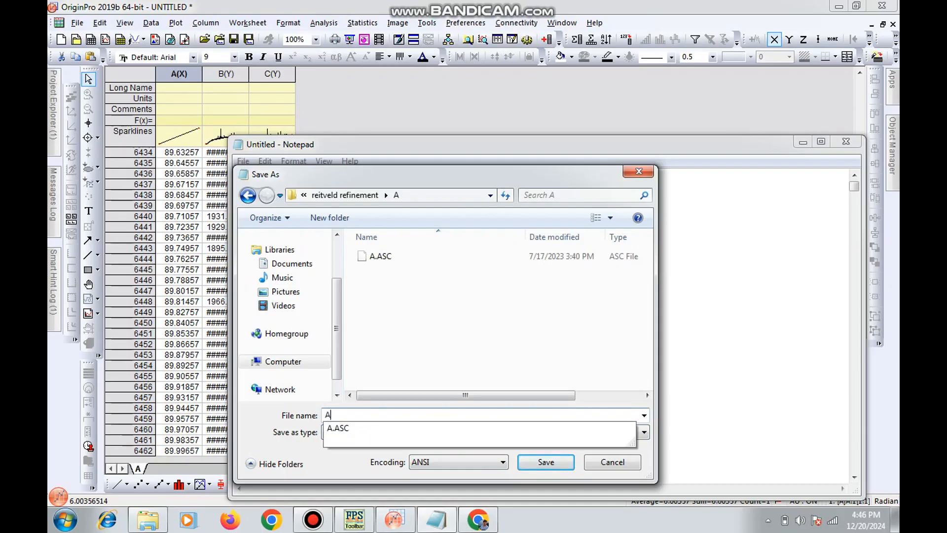
text(.dat)
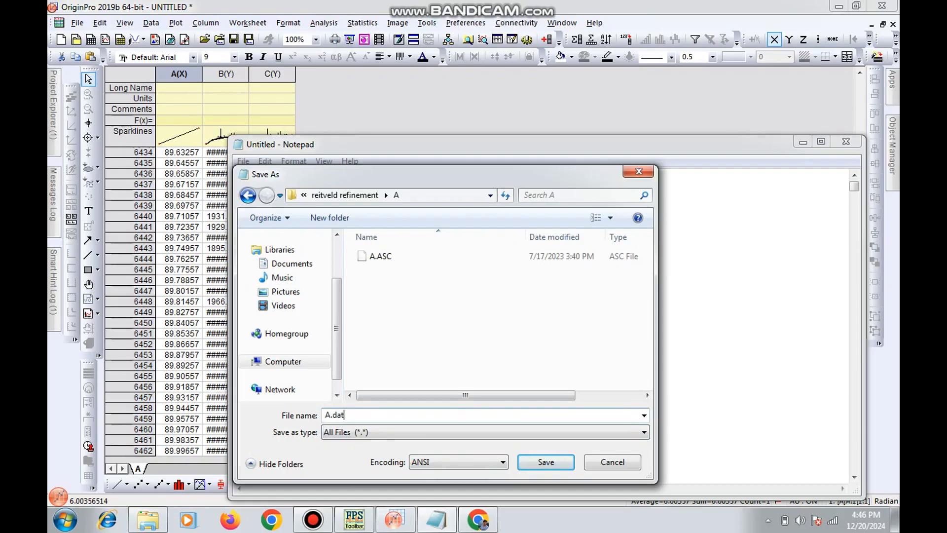
key(Return)
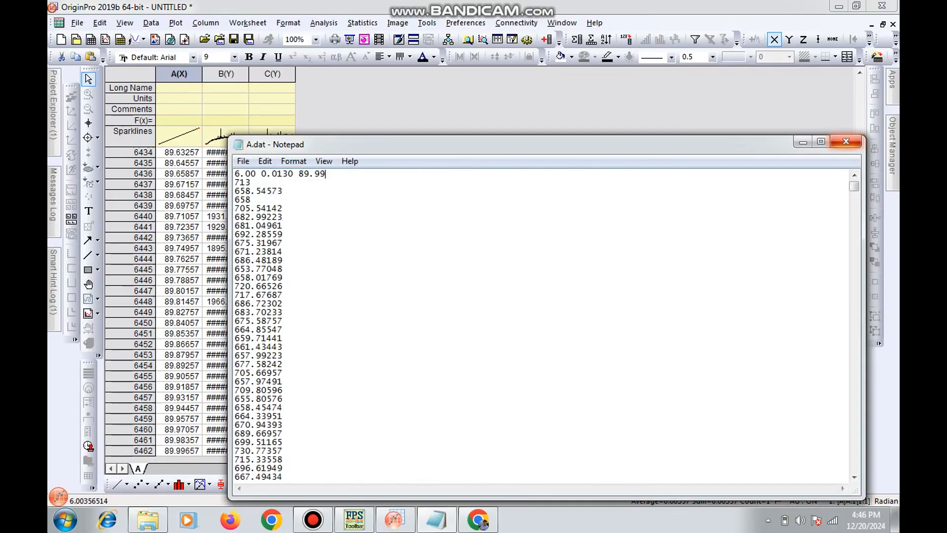
Close the saved A.dat document and bring up the FullProf Suite ToolBar maximized in place of Origin
click(846, 142)
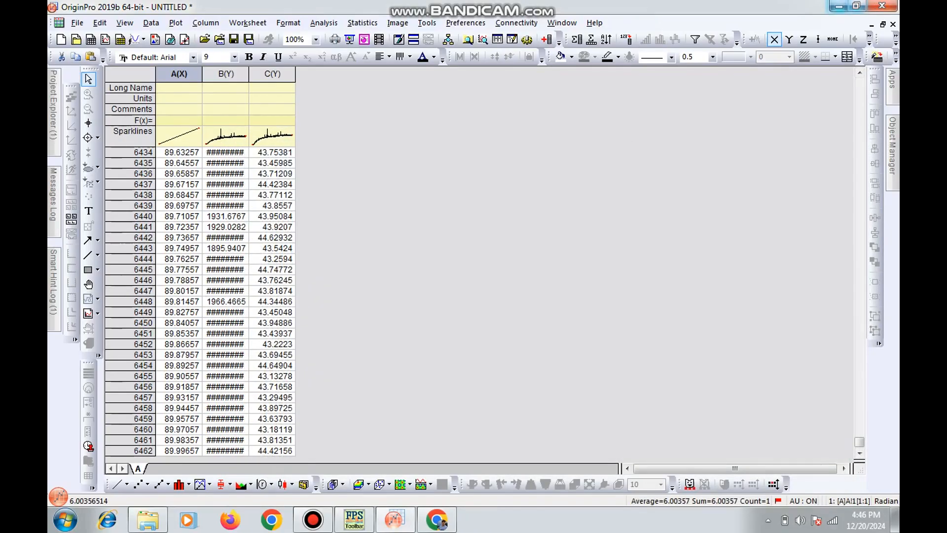
click(839, 7)
click(824, 125)
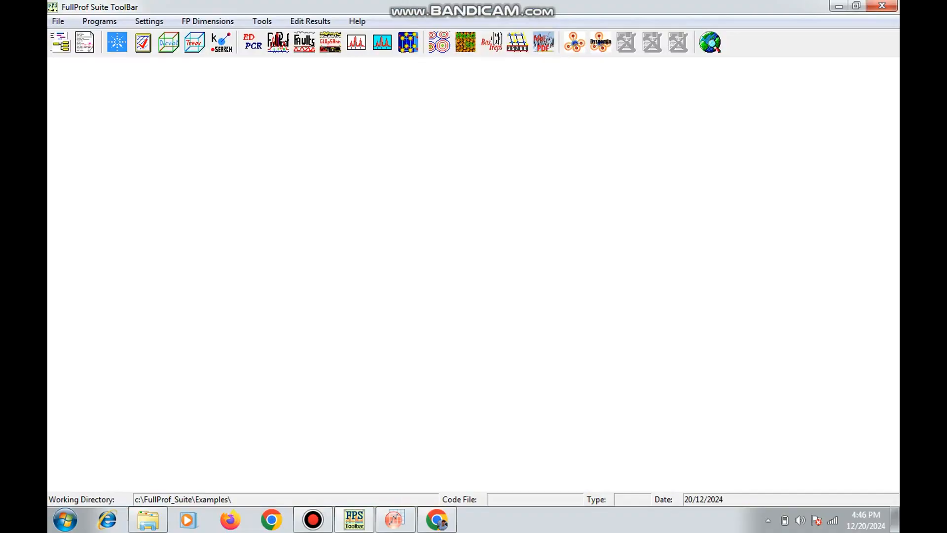
Switch to Chrome and load the Google home page in a new browser tab
click(436, 519)
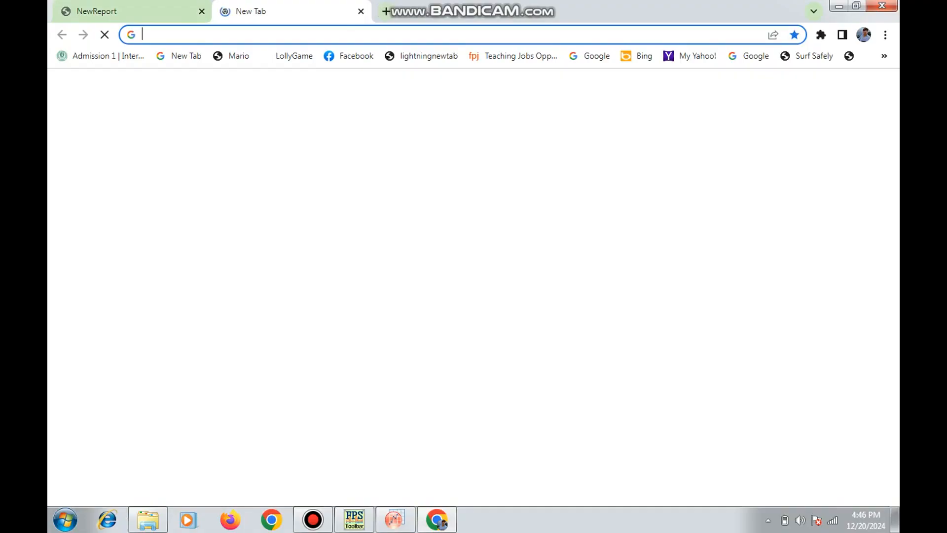
click(227, 11)
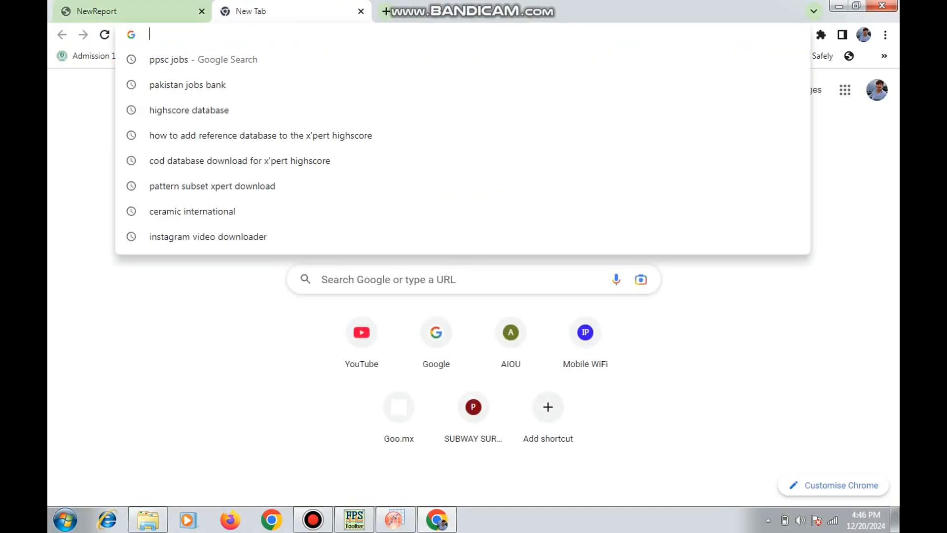
text(google)
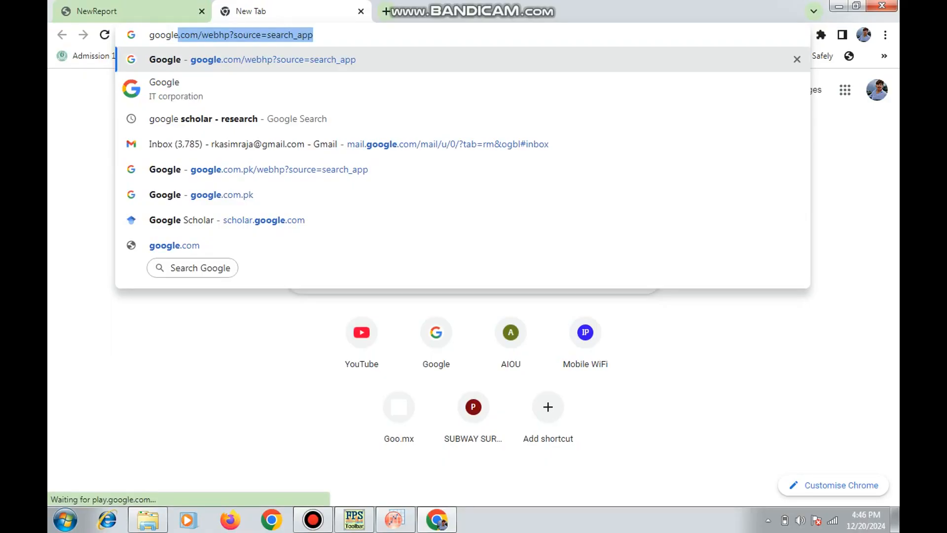
key(Return)
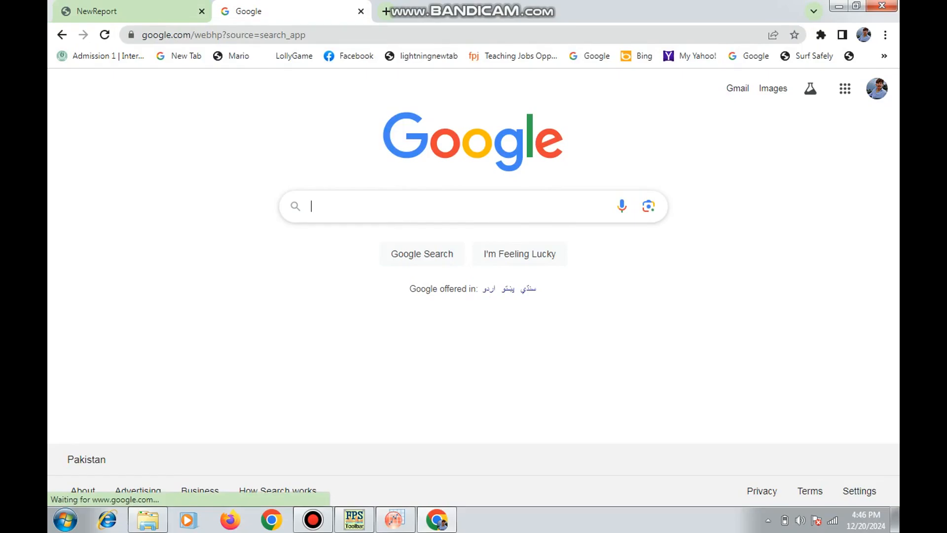
Search Google for "crystallography open database"
text(crytallo)
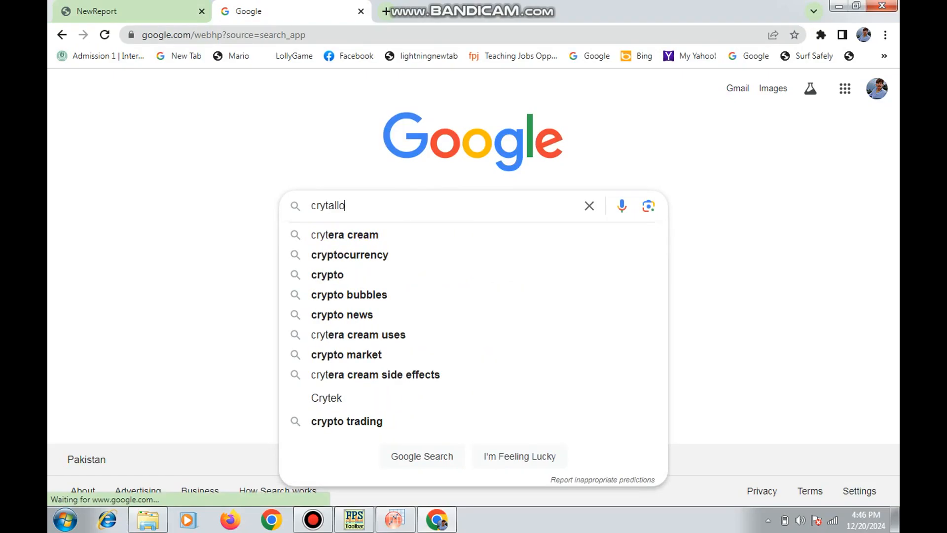
text(graphic)
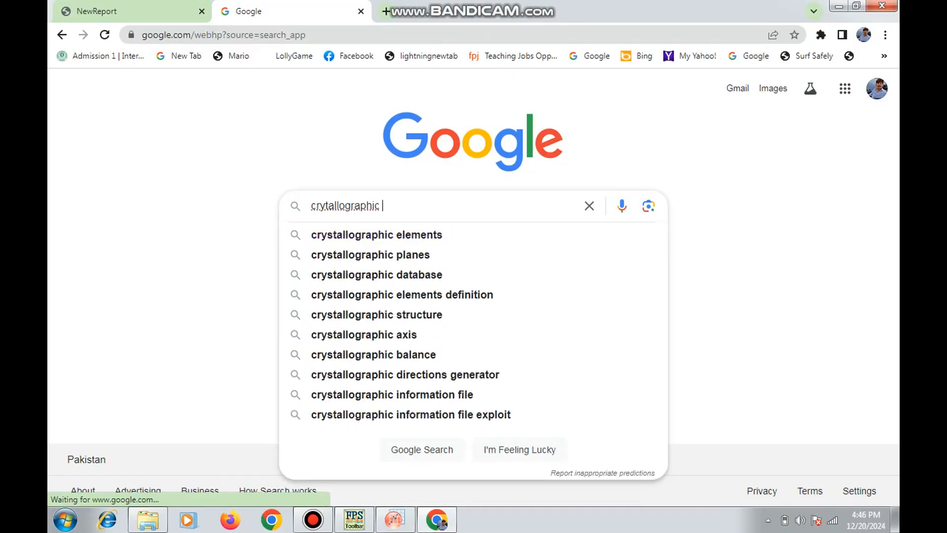
key(BackSpace)
key(BackSpace)
key(BackSpace)
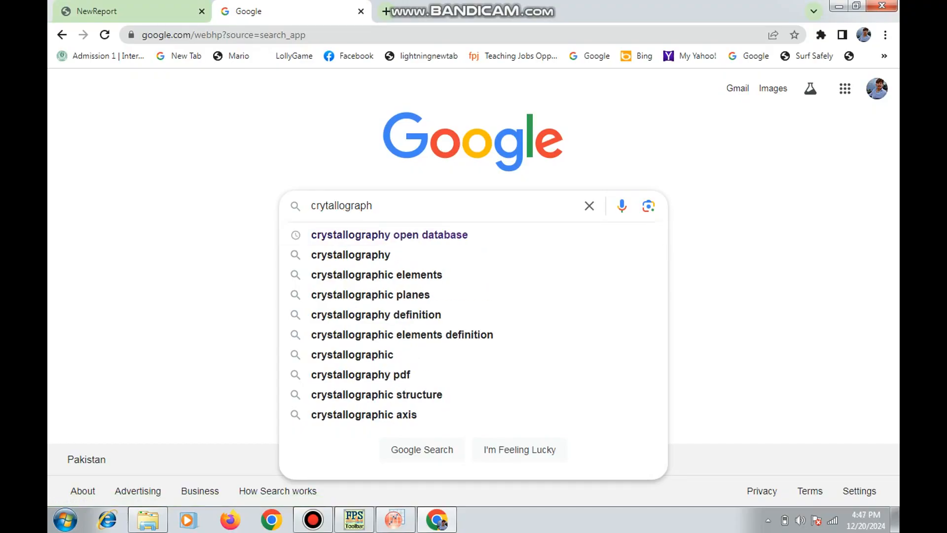
key(Down)
key(Return)
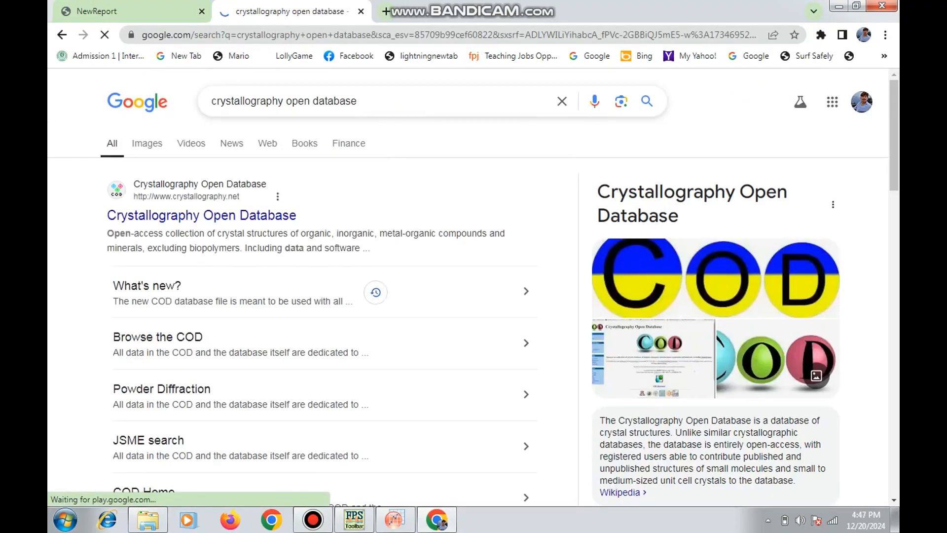
Visit the Crystallography Open Database website from the results and go to its structure search page
click(201, 215)
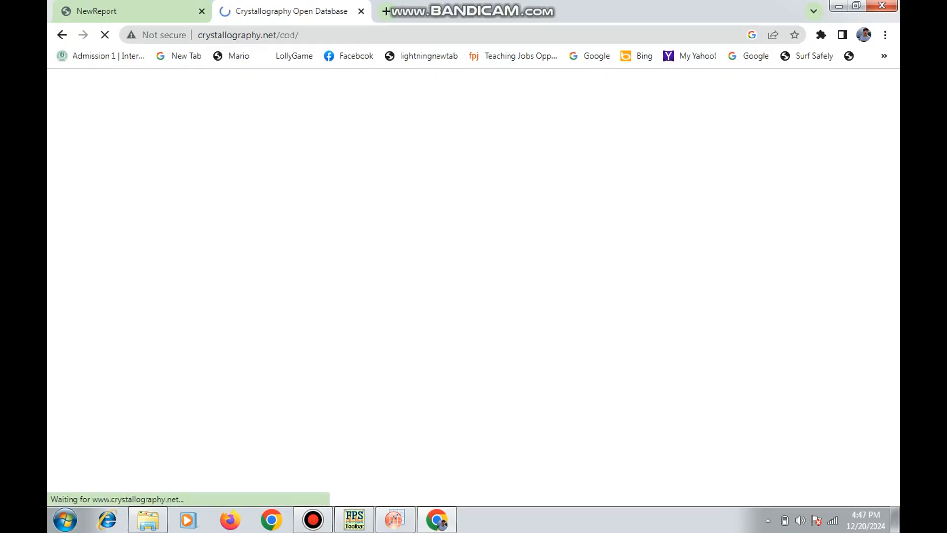
scroll(540, 215, down, 3)
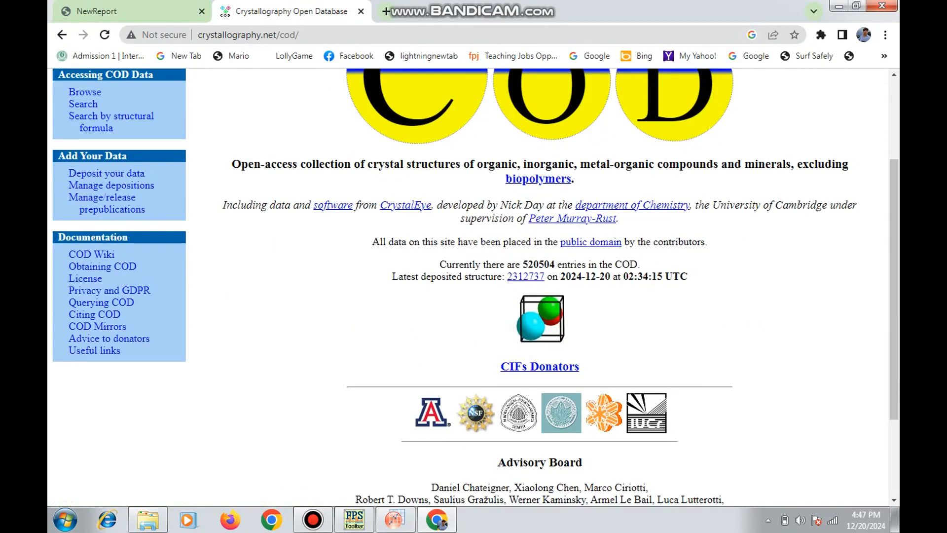
scroll(540, 286, up, 3)
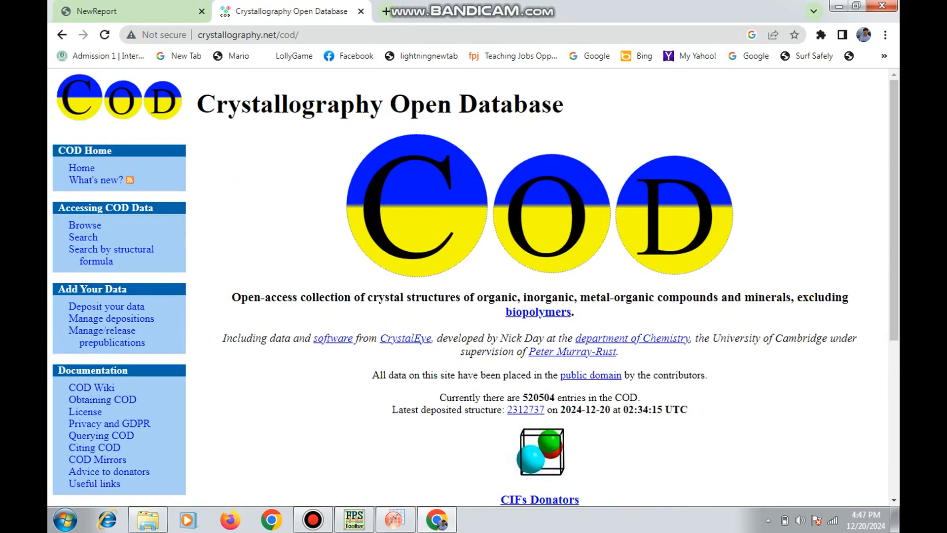
click(83, 236)
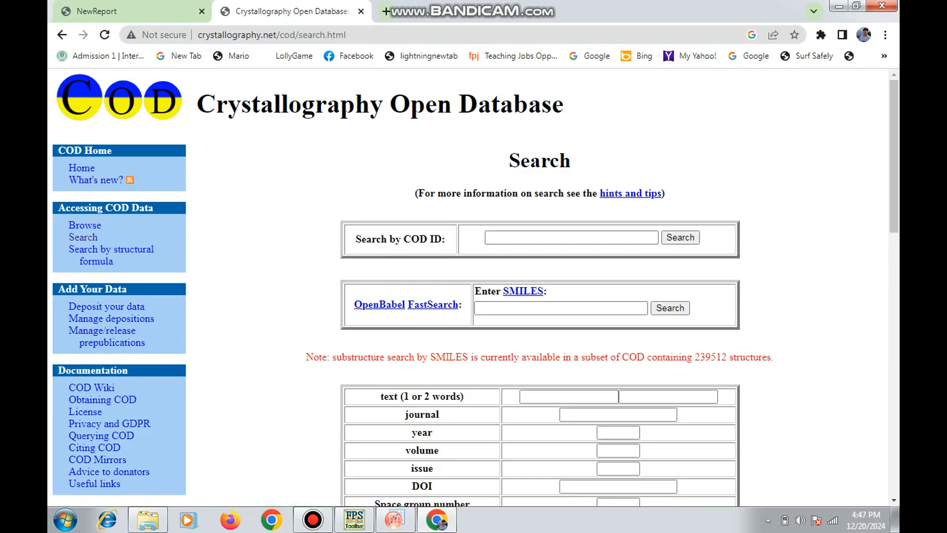
click(313, 519)
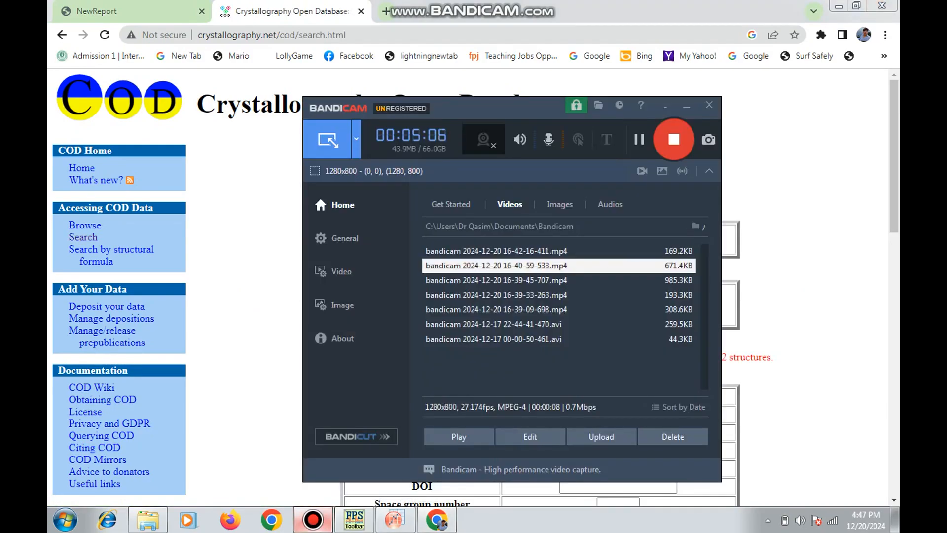
click(686, 106)
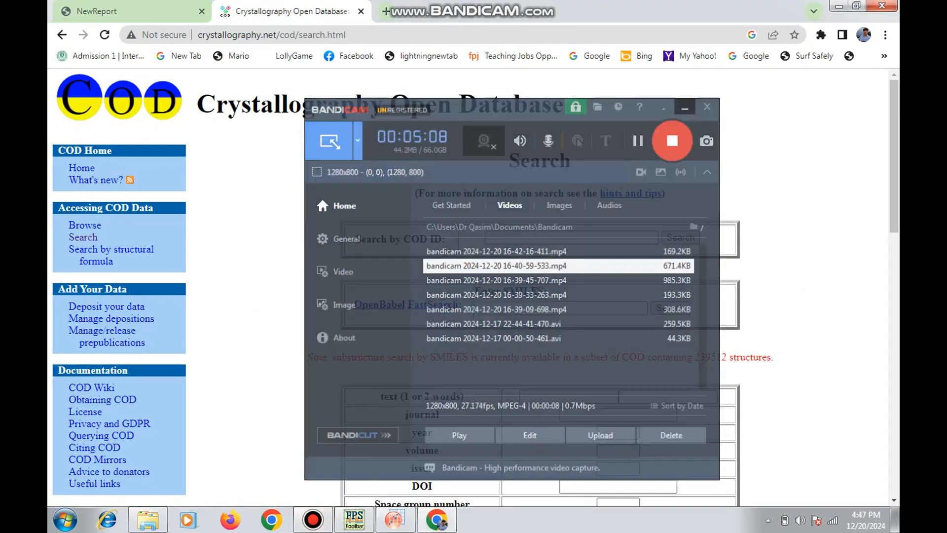
Search the Crystallography Open Database with the text term "co3o4"
scroll(493, 296, down, 1)
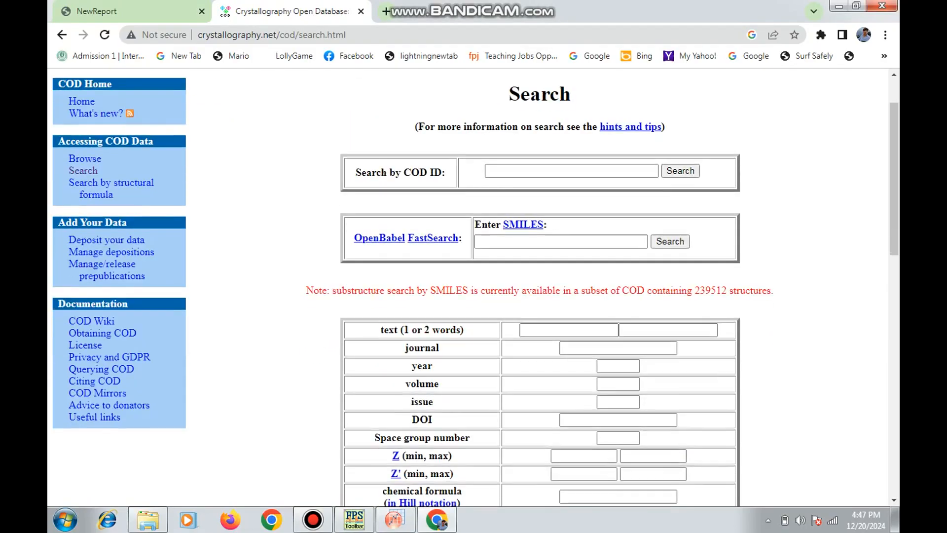
click(569, 330)
click(575, 358)
scroll(574, 358, down, 9)
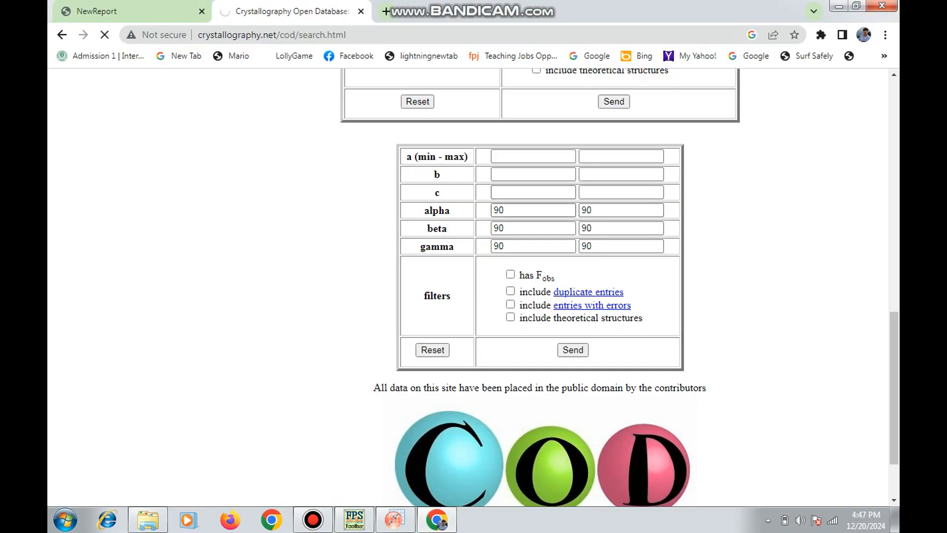
scroll(619, 287, up, 3)
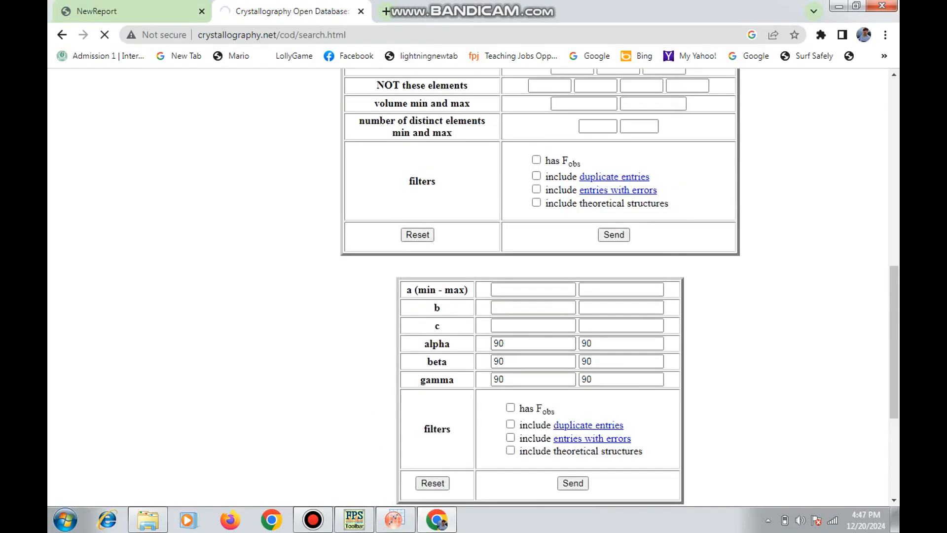
scroll(619, 287, up, 5)
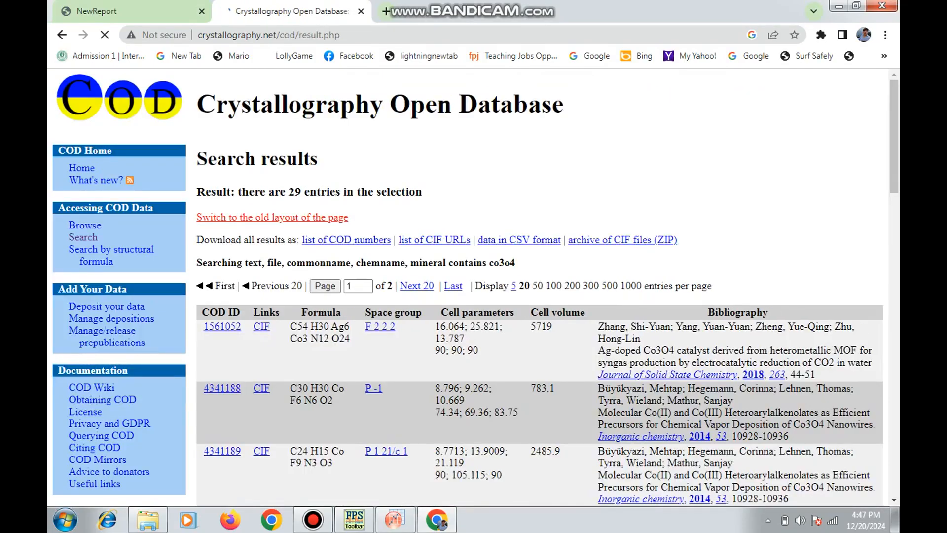
Download the CIF file of the Co3 O4 entry with COD ID 9005887 from the search results
scroll(620, 287, down, 20)
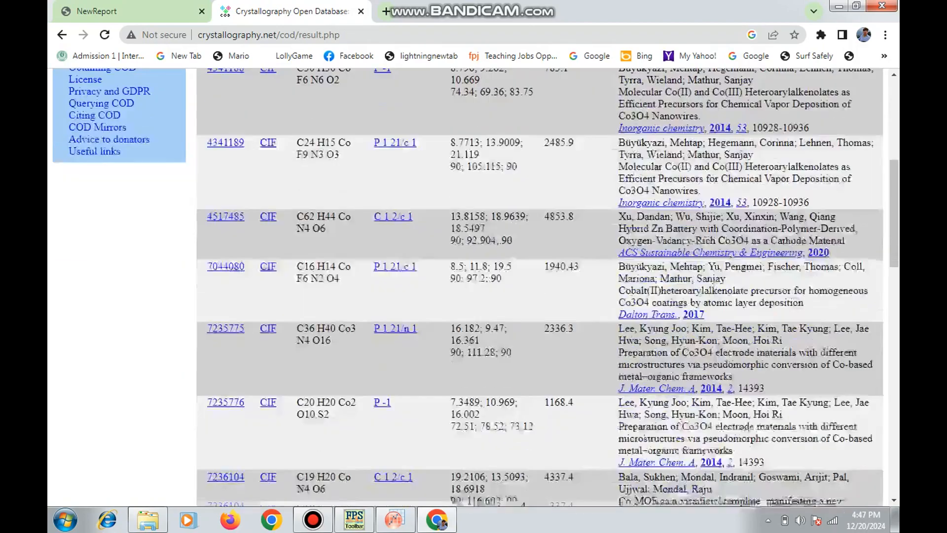
scroll(619, 287, up, 4)
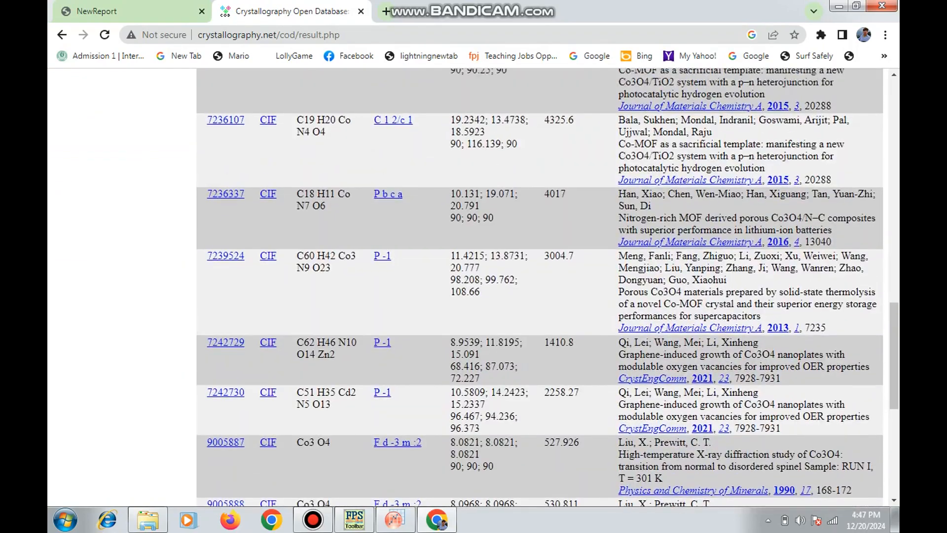
scroll(620, 287, down, 4)
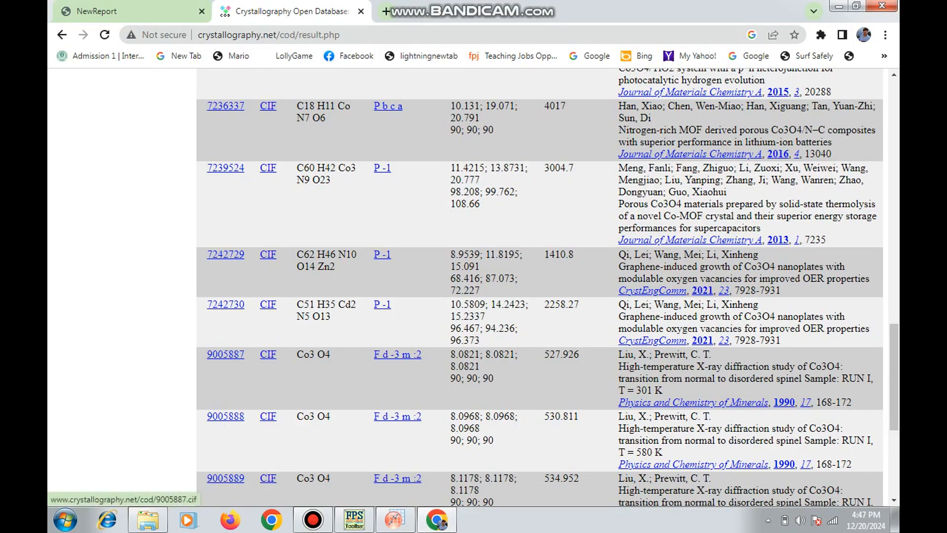
click(268, 354)
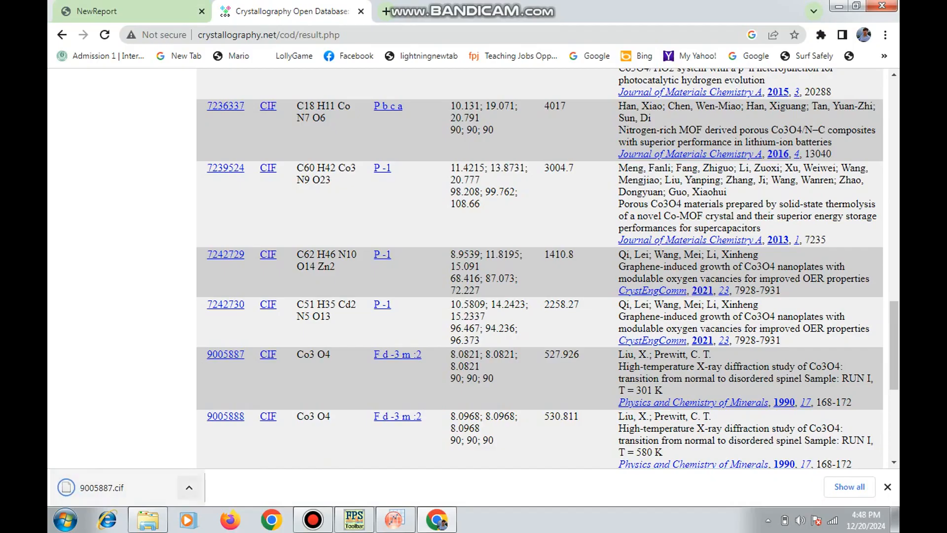
Show the downloaded 9005887.cif in its folder and copy the file
click(189, 488)
click(227, 441)
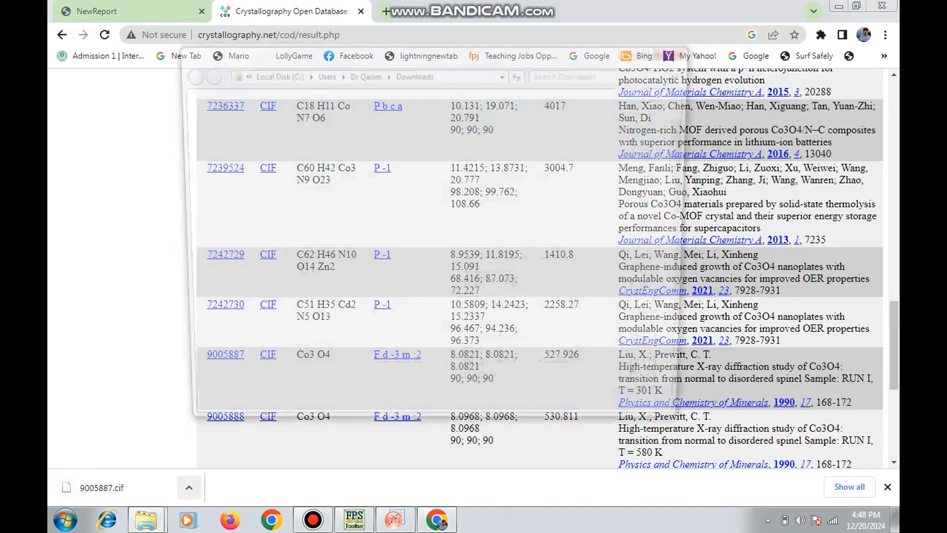
right_click(348, 132)
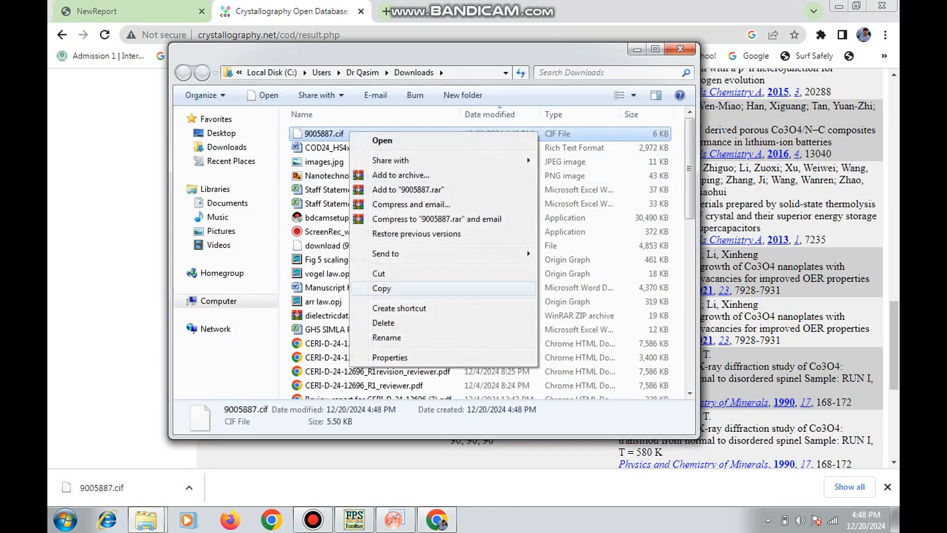
click(382, 288)
Paste the copied CIF file into folder A inside "reitveld refinement" on drive D
click(219, 300)
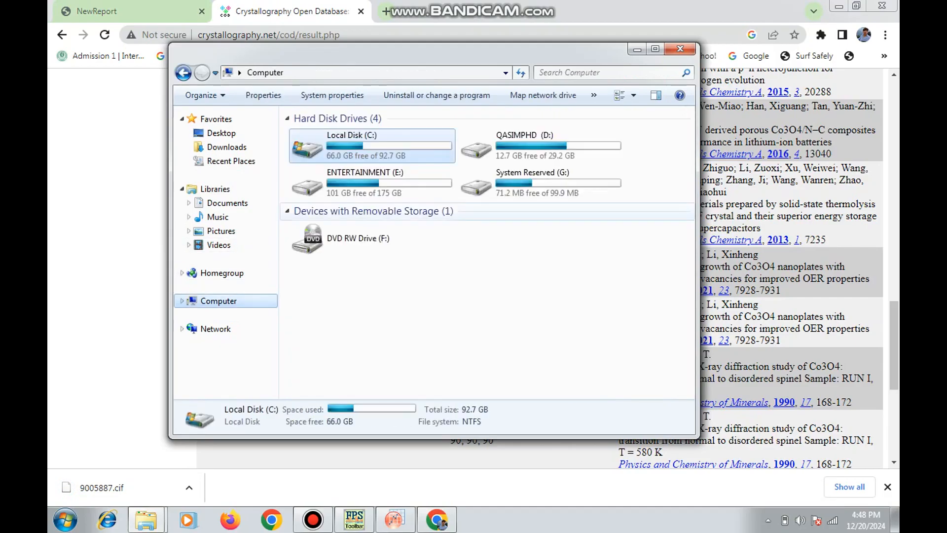
double_click(494, 143)
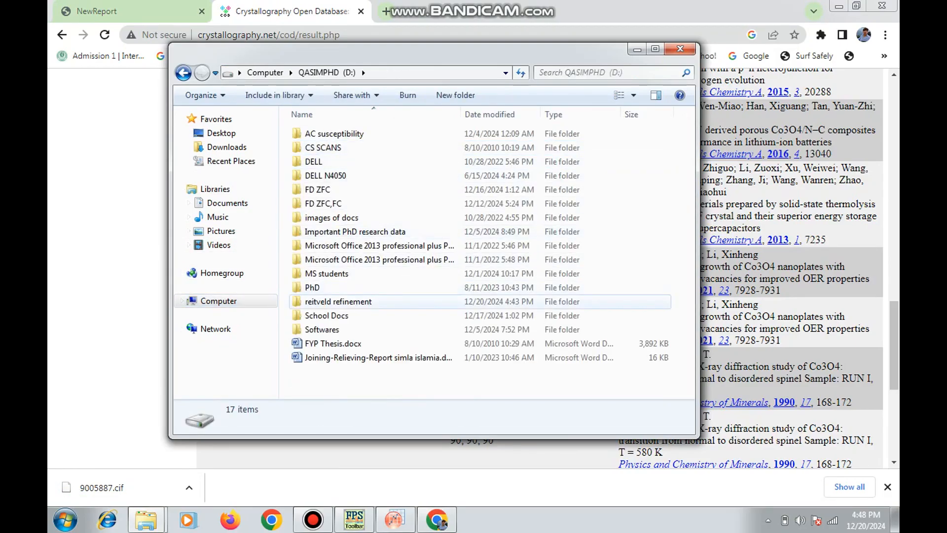
double_click(339, 301)
double_click(311, 133)
right_click(337, 179)
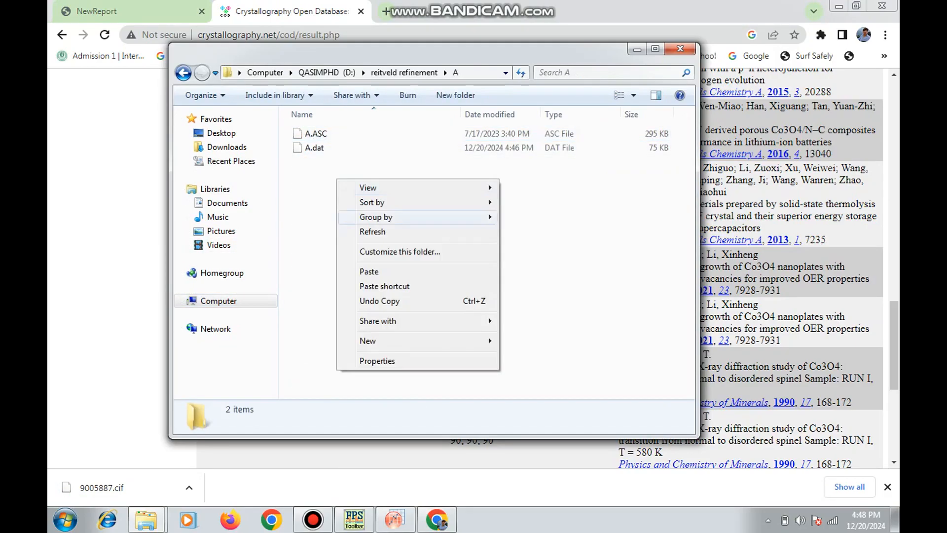
click(370, 330)
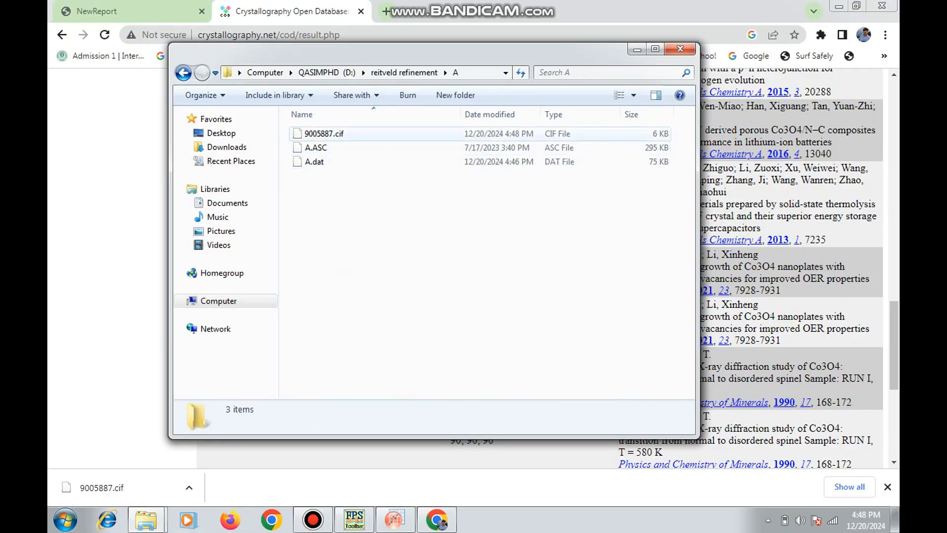
click(318, 148)
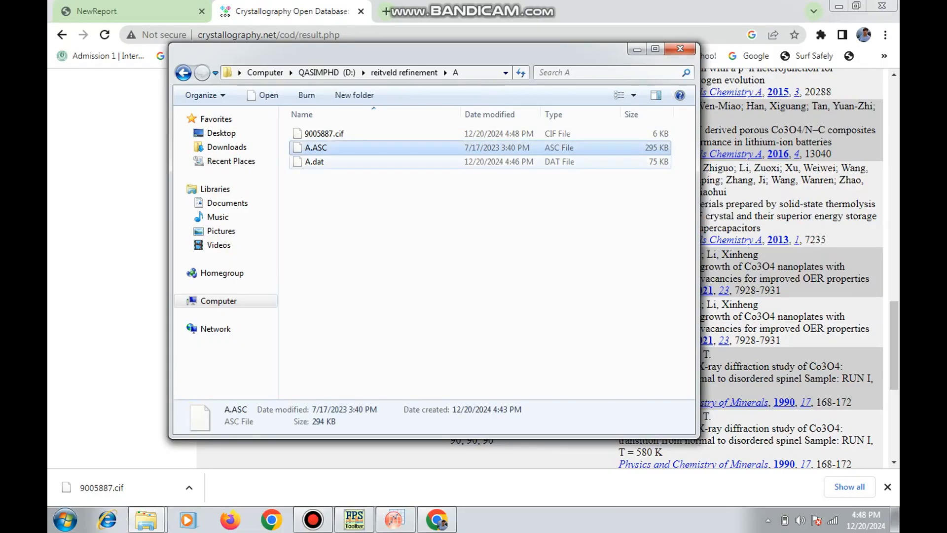
click(317, 162)
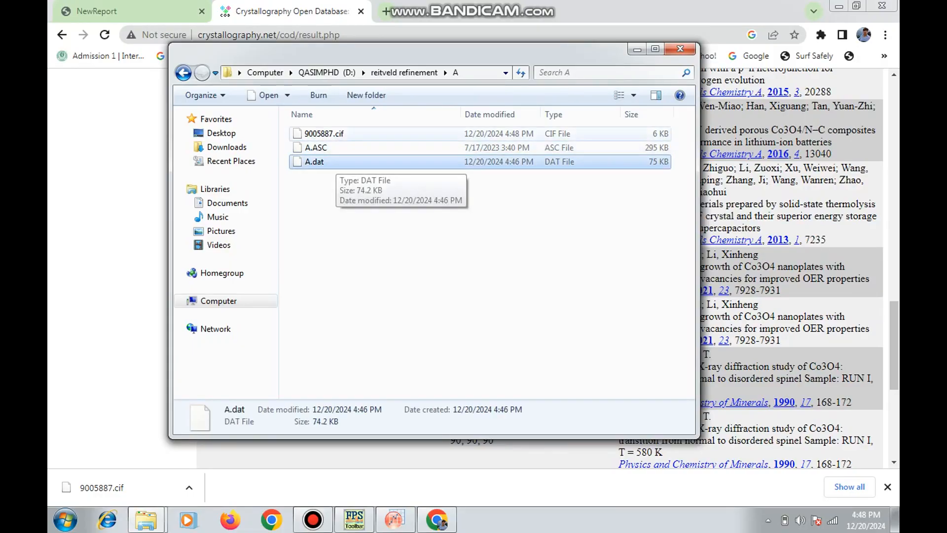
Minimize the browser, quit and relaunch the FullProf Suite ToolBar, and open the Editor of PCR Files
click(838, 6)
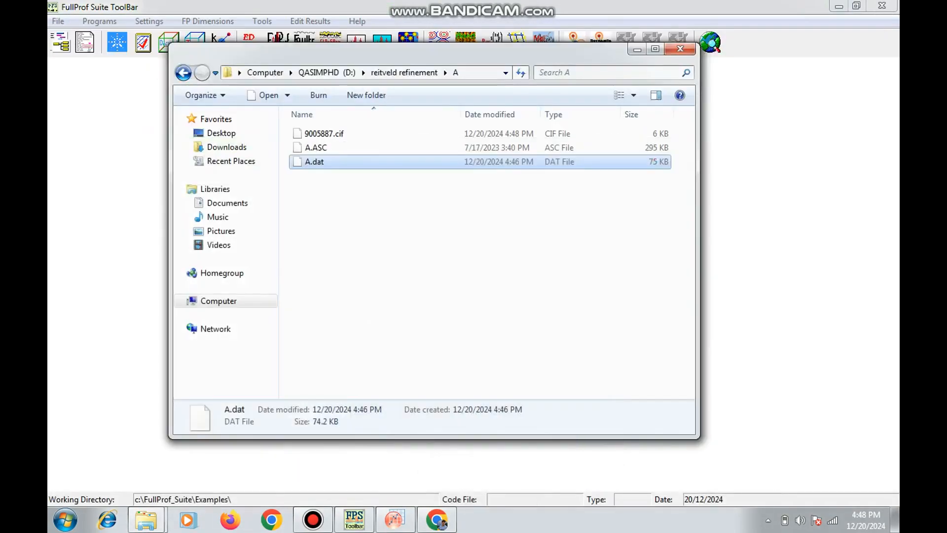
click(466, 24)
click(882, 6)
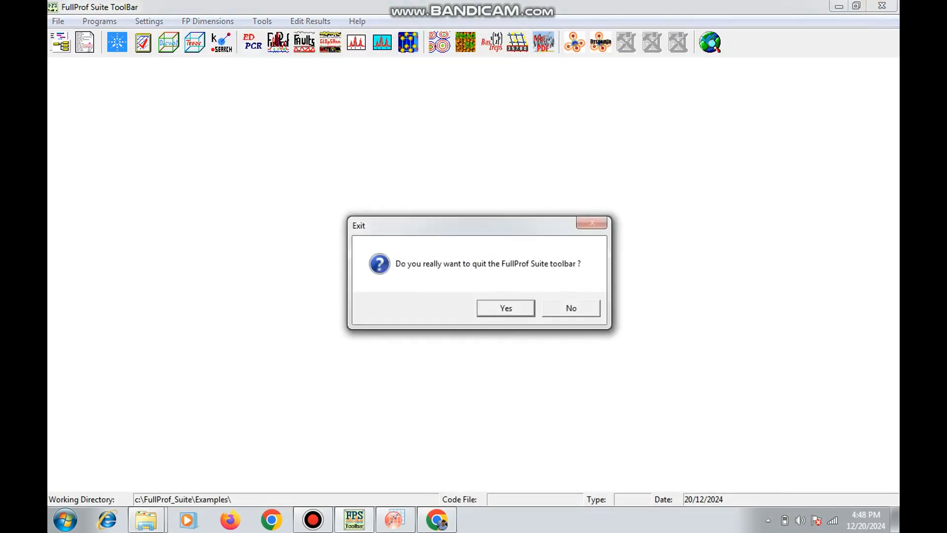
key(Return)
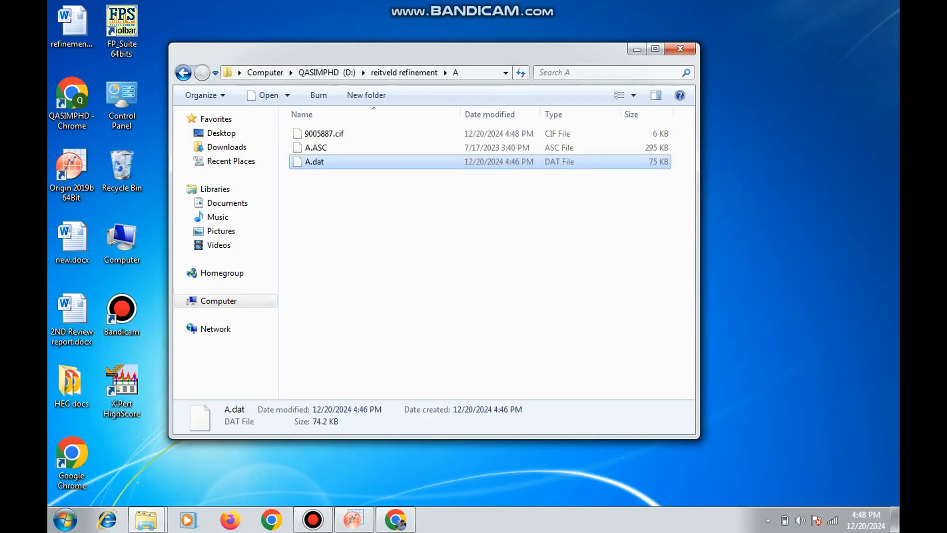
double_click(121, 22)
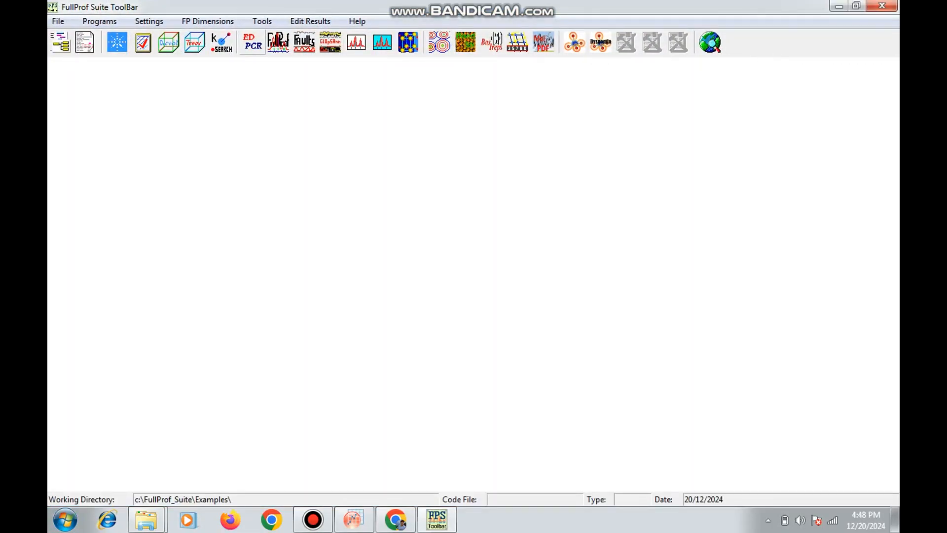
click(252, 43)
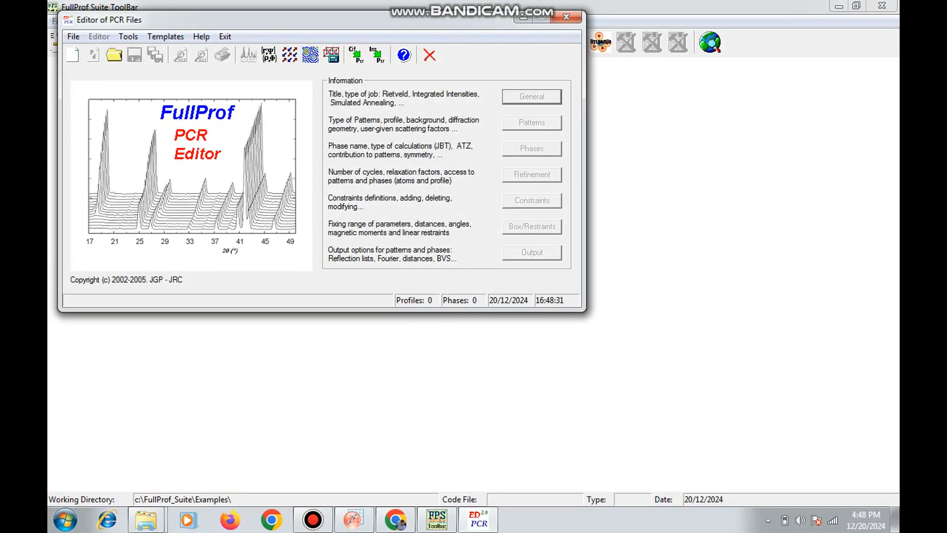
Import 9005887.cif into the PCR editor from folder A inside "reitveld refinement" on drive D
click(357, 54)
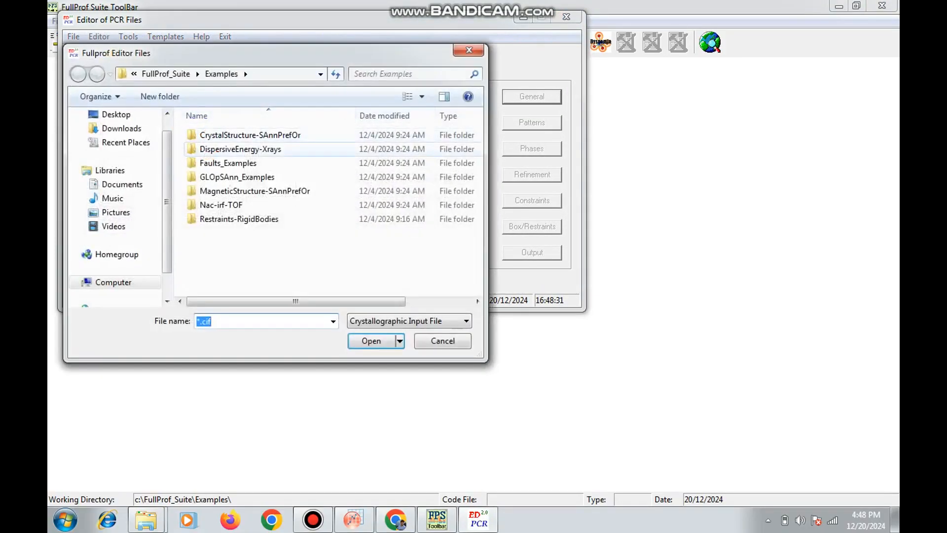
click(113, 281)
double_click(232, 183)
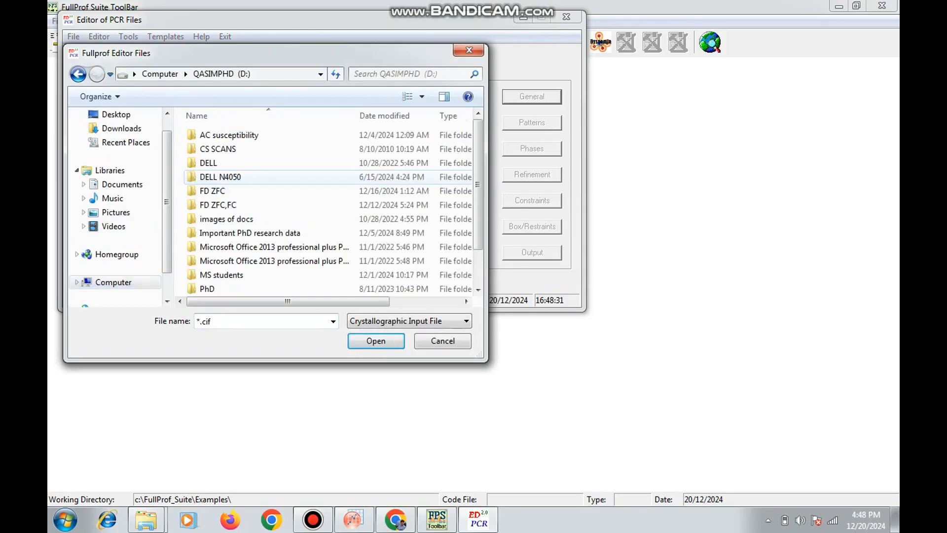
click(277, 247)
scroll(328, 208, down, 1)
double_click(237, 260)
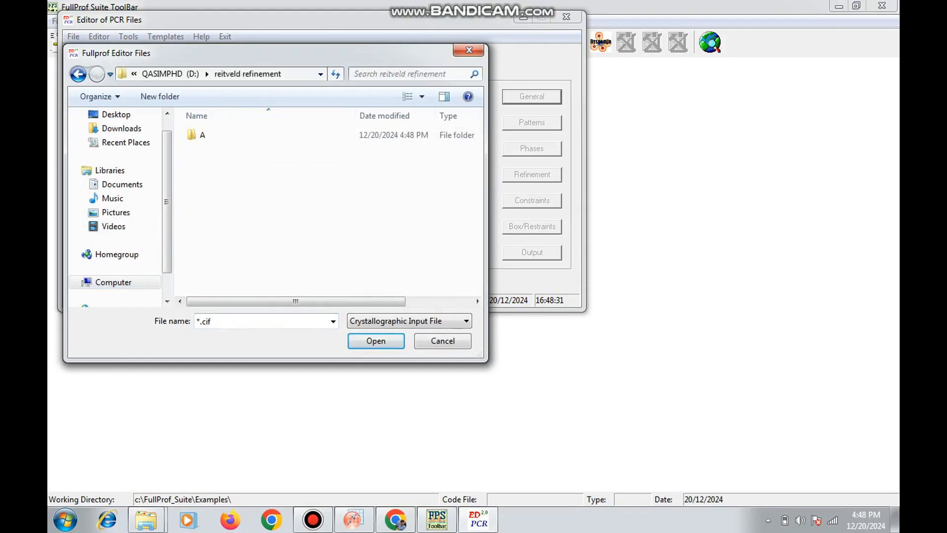
double_click(203, 135)
double_click(217, 135)
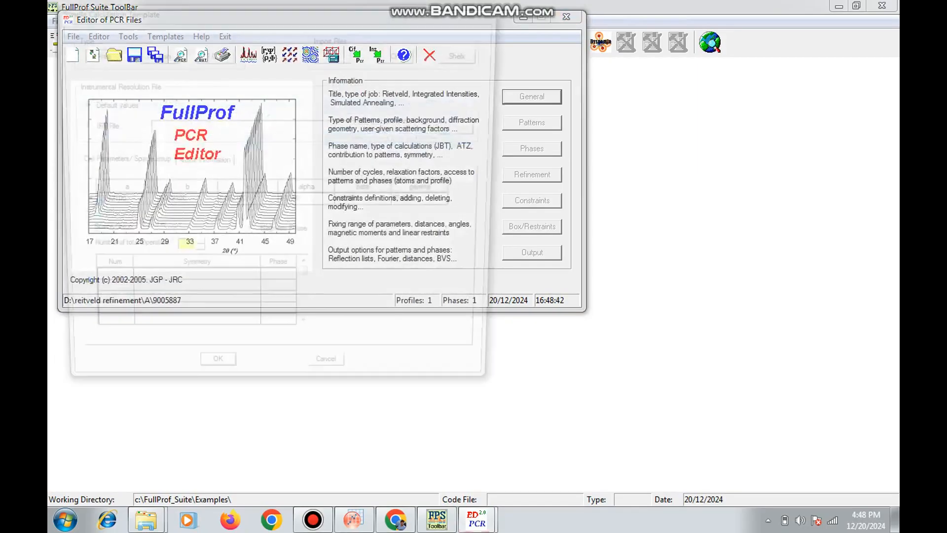
Accept the X-ray calculation template with the imported cell, and confirm the general information for a powder diffraction profile refinement
click(401, 52)
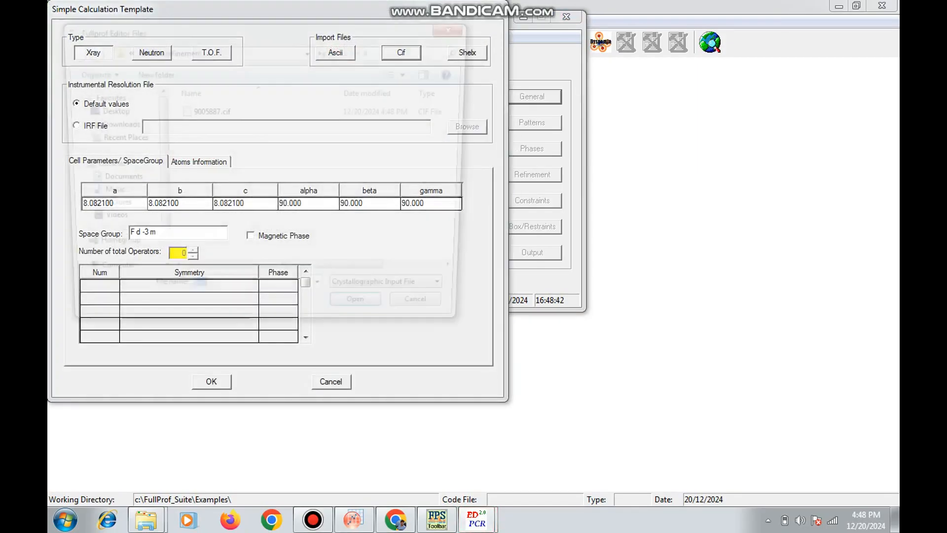
click(458, 26)
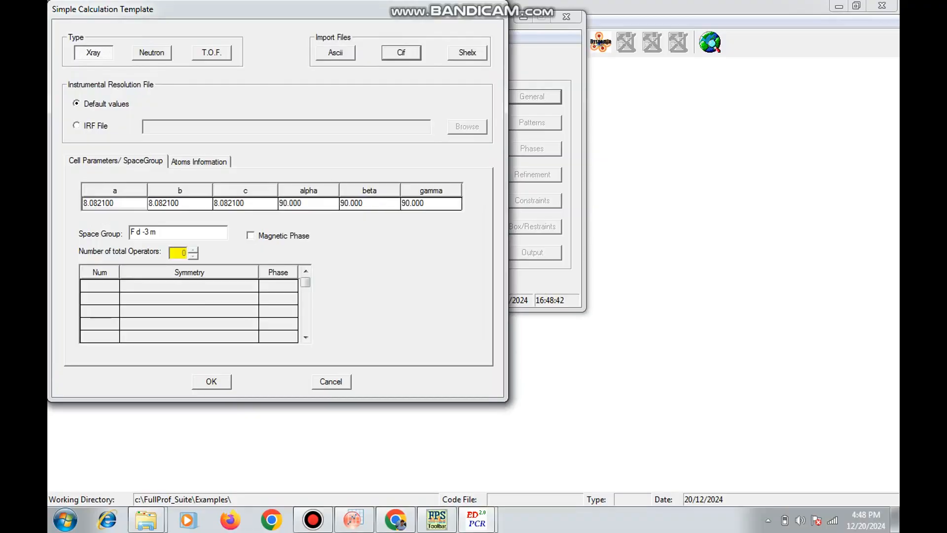
click(212, 382)
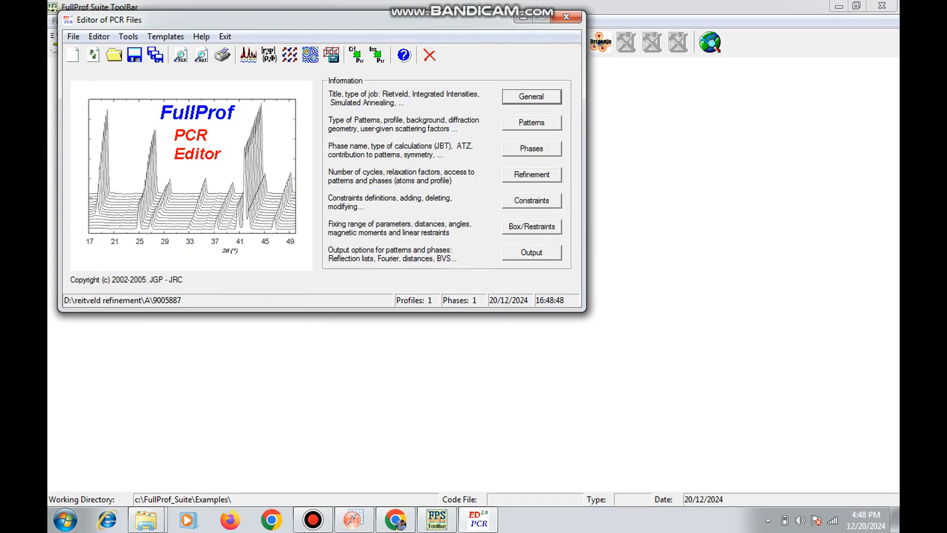
click(531, 97)
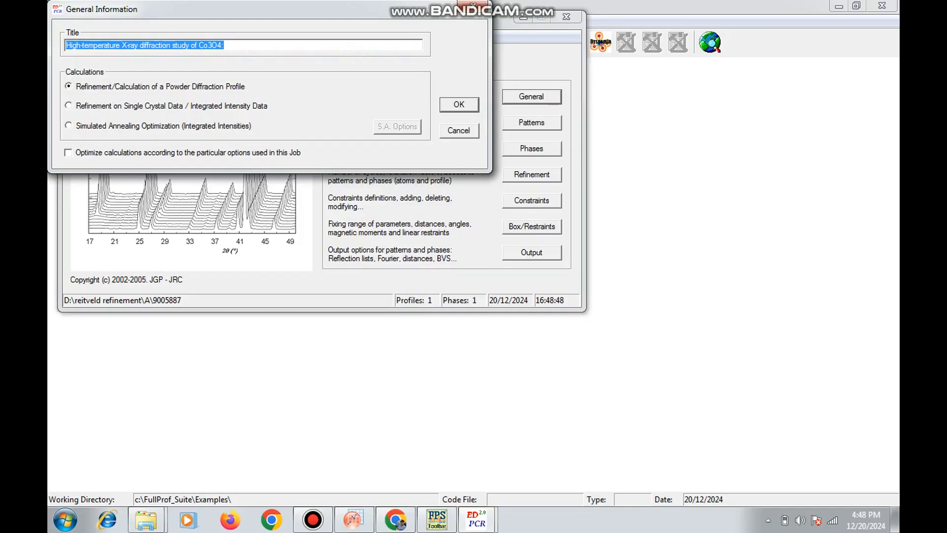
click(459, 104)
Assign A.dat as the data file of pattern 1 and set its refinement data type to X-Ray
click(532, 122)
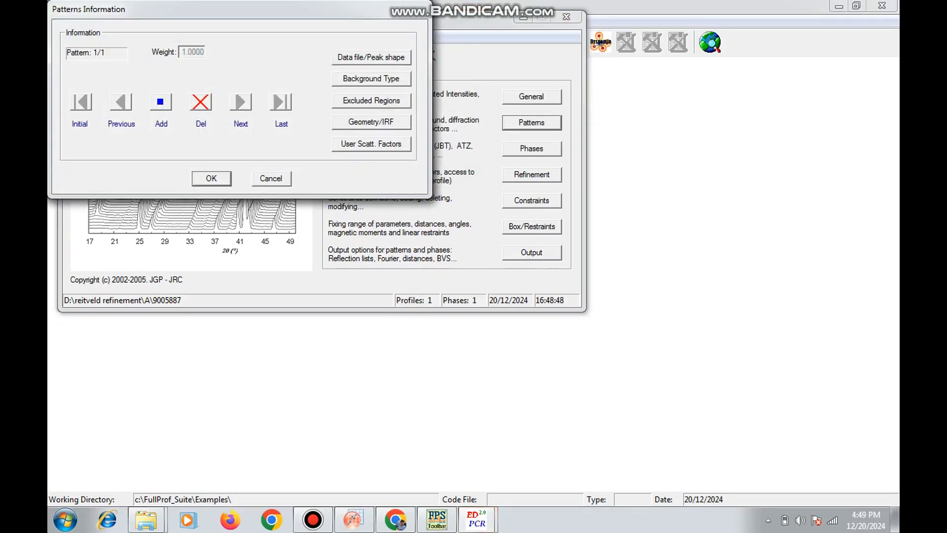
click(371, 57)
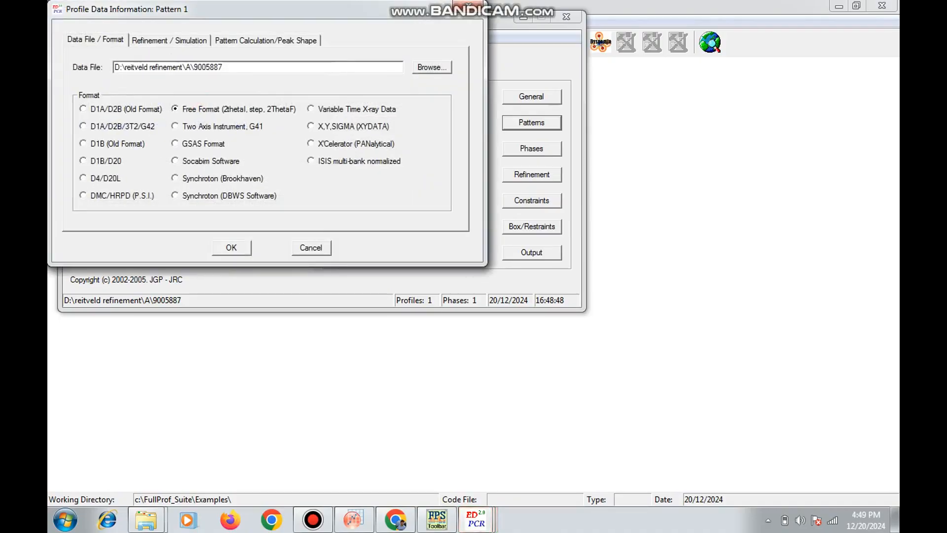
click(431, 67)
double_click(200, 111)
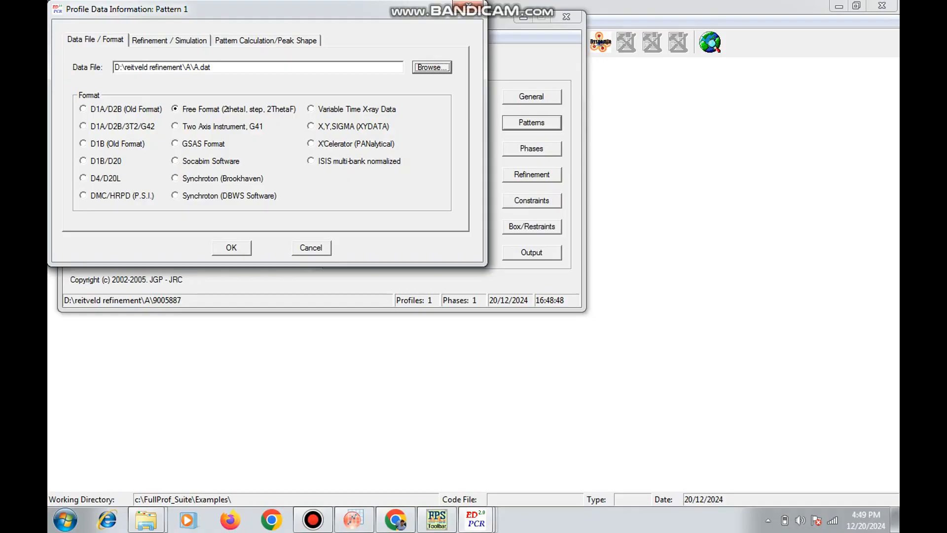
click(170, 41)
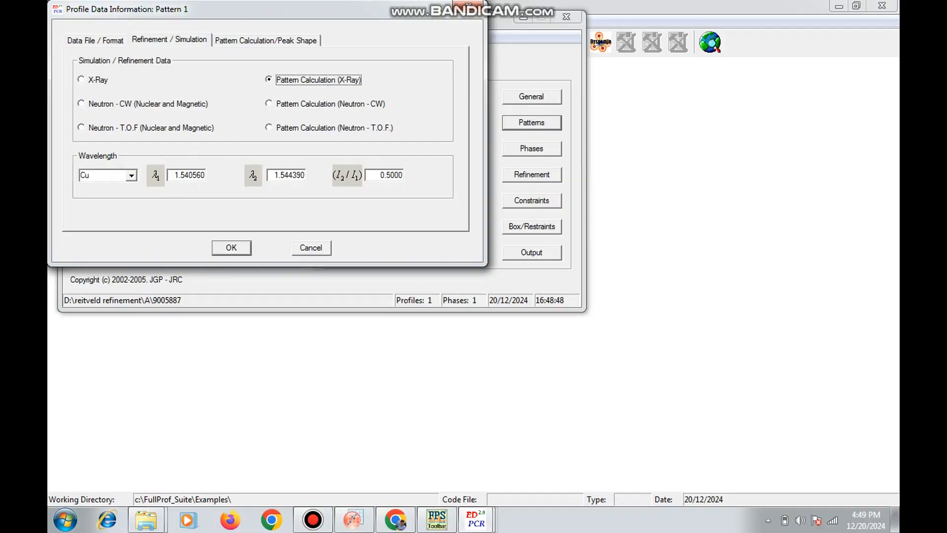
click(81, 80)
Set the pattern's Theta_min to 6.00 and Theta_max to 89.99, enter the data's step size, and confirm the profile data
click(265, 40)
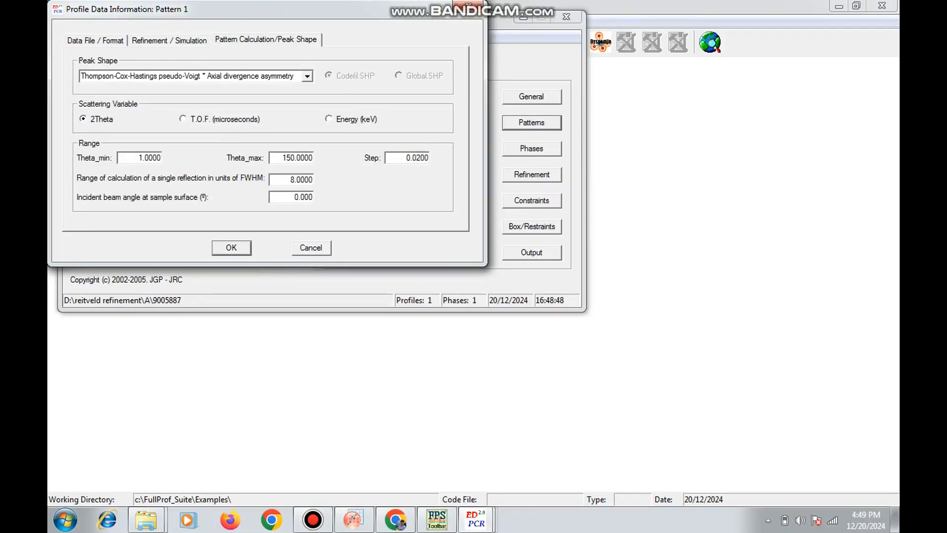
drag(138, 158, 162, 158)
text(6.00)
key(Tab)
text(89.99)
key(Tab)
text(130)
click(232, 247)
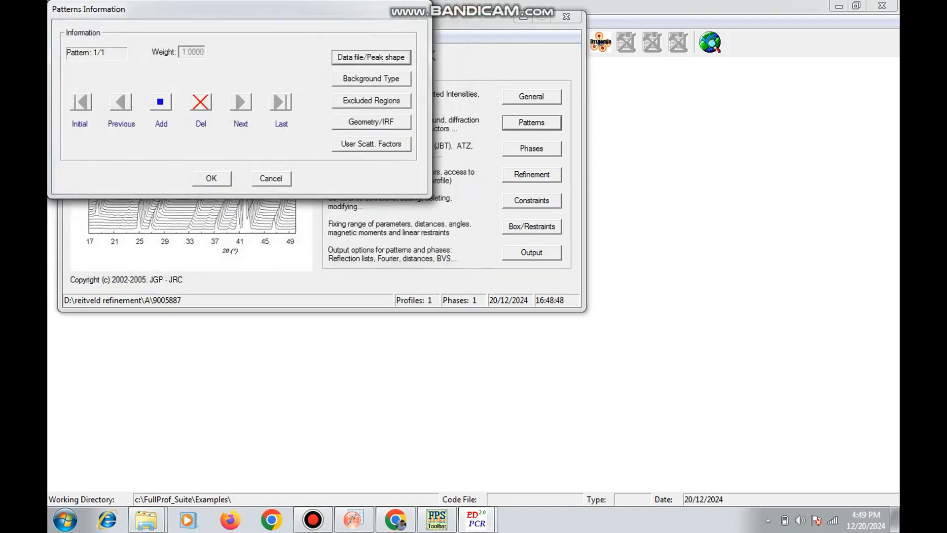
Review and accept the pattern's background type and excluded regions, and confirm the pattern information
click(371, 79)
click(235, 240)
click(372, 101)
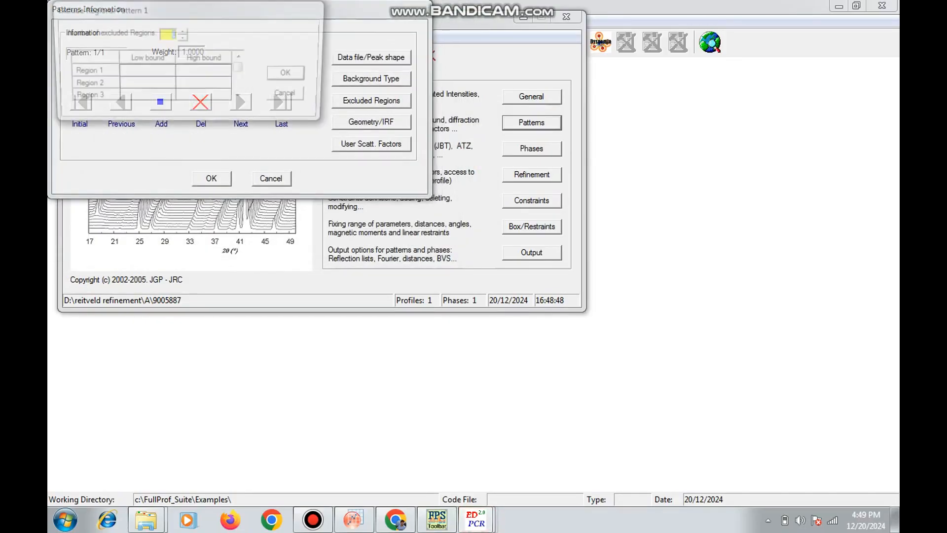
click(291, 74)
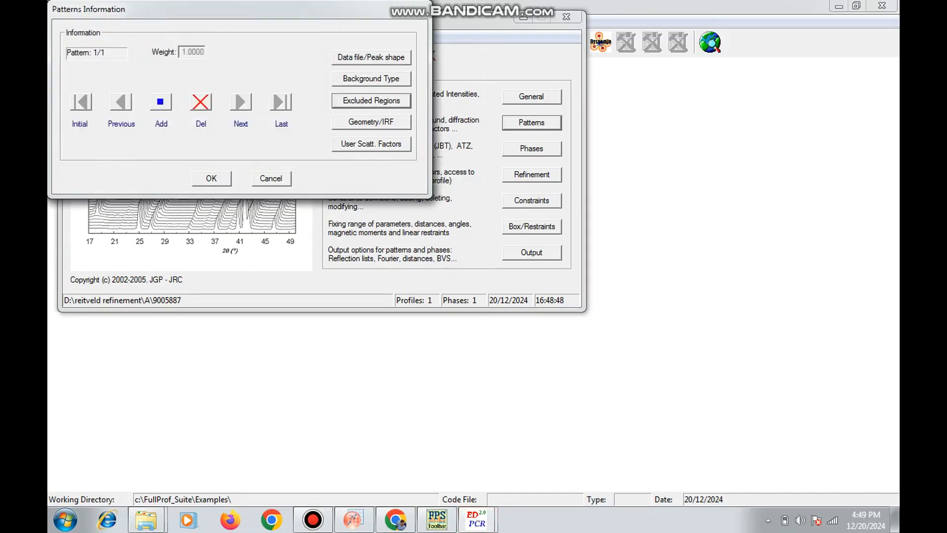
click(211, 178)
Set phase 1's pattern contribution to X-Ray with the peak shape Thompson-Cox-Hastings pseudo-Voigt * Axial divergence asymmetry
click(531, 148)
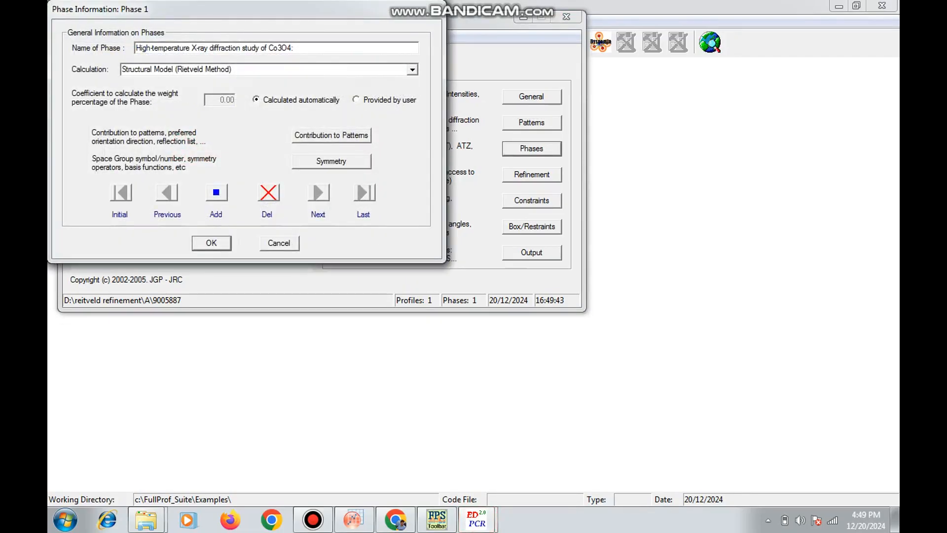
click(331, 135)
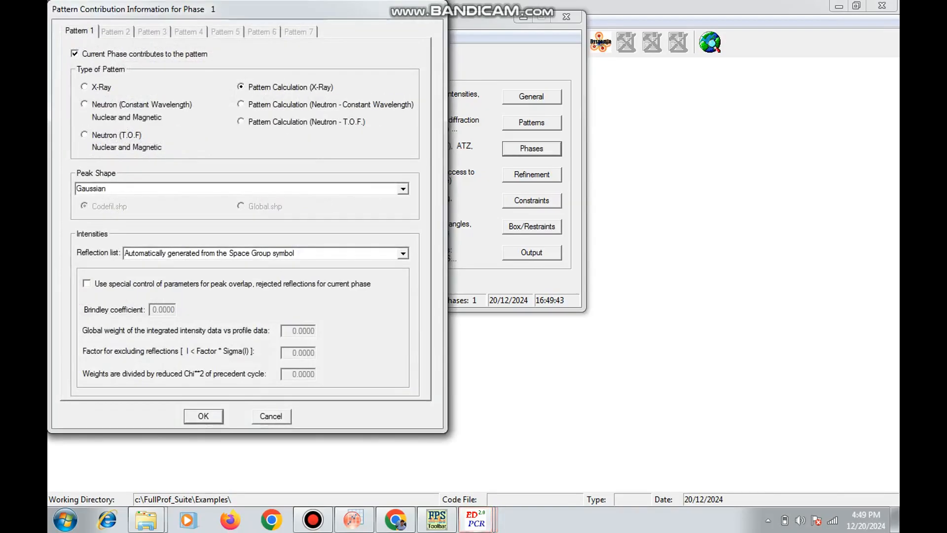
click(403, 189)
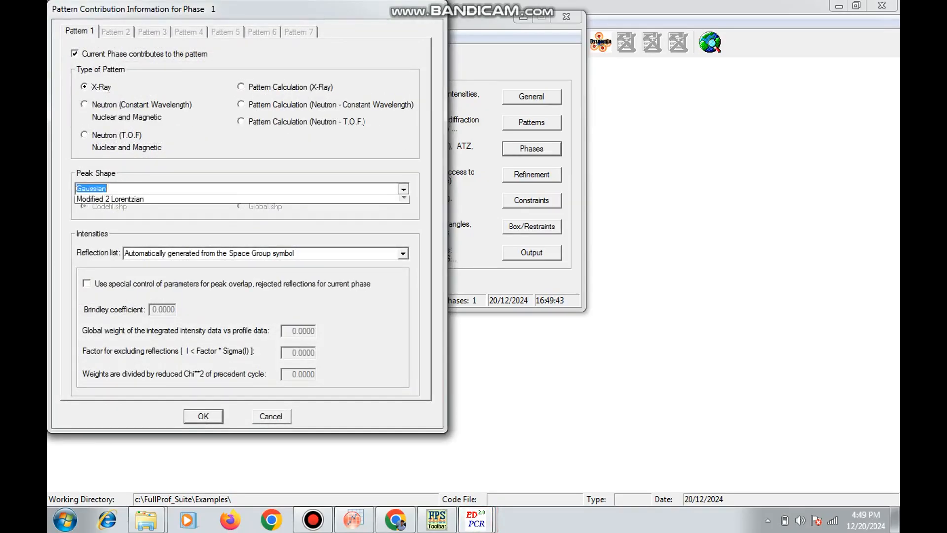
text(t)
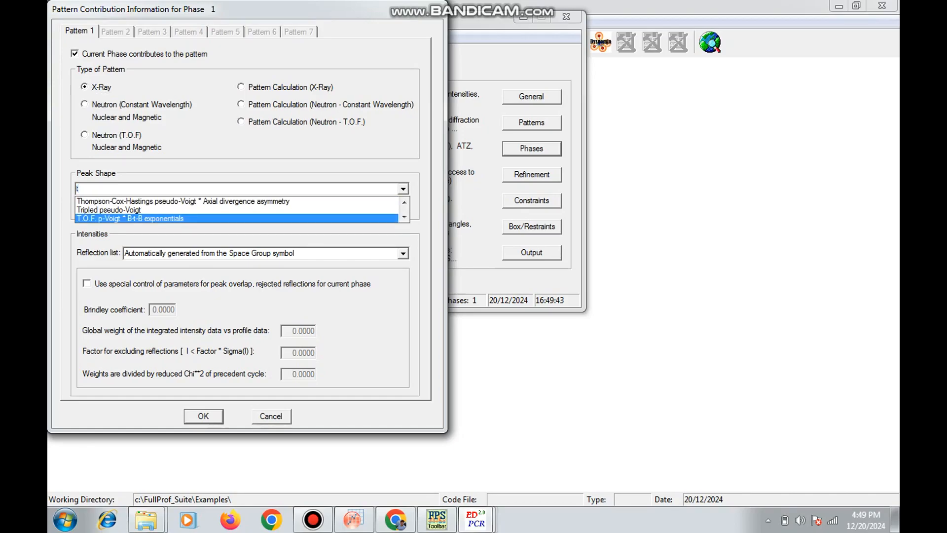
key(Up)
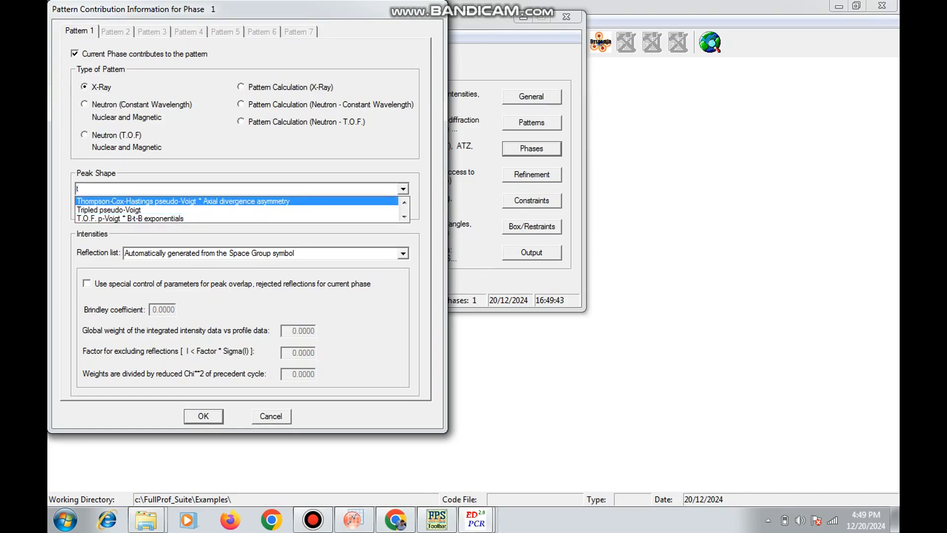
key(Return)
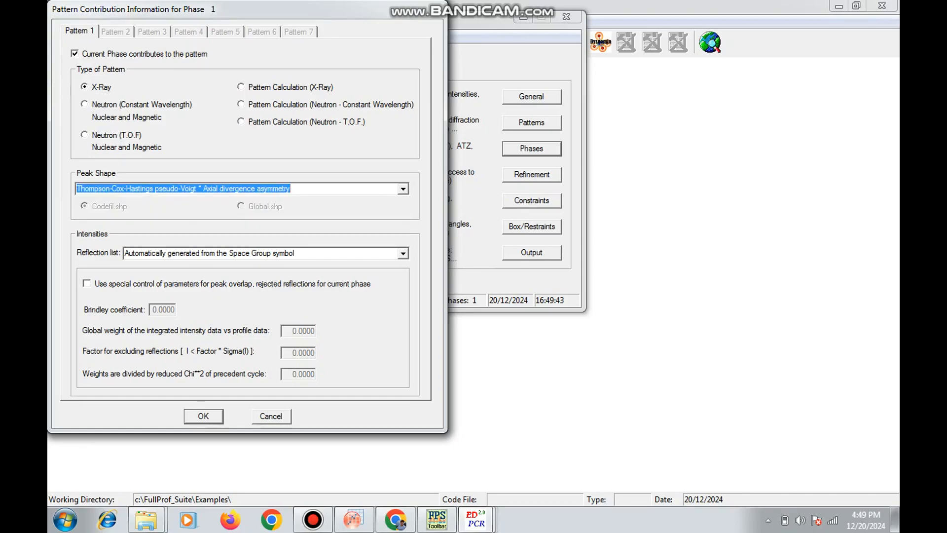
key(Return)
Accept the F d -3 m symmetry settings of phase 1 and confirm the phase information
key(Tab)
key(Return)
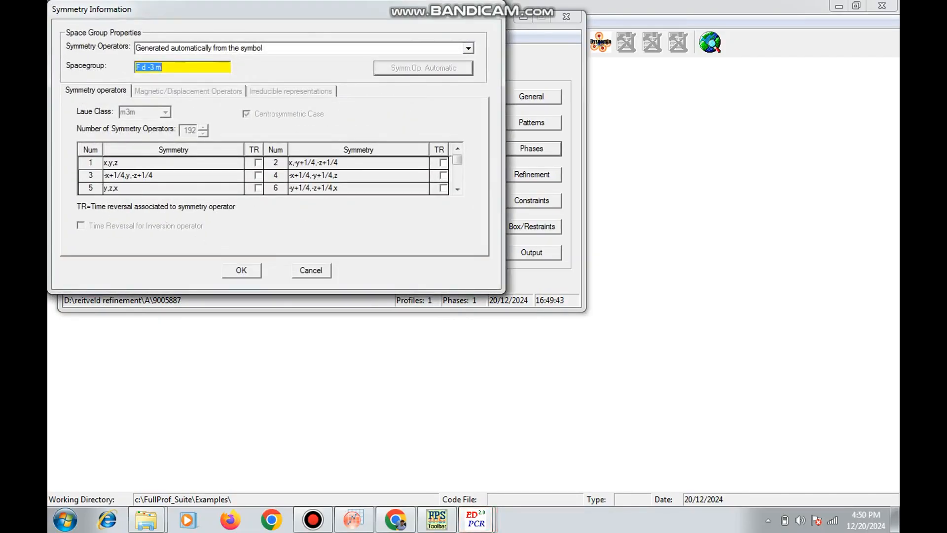
key(Return)
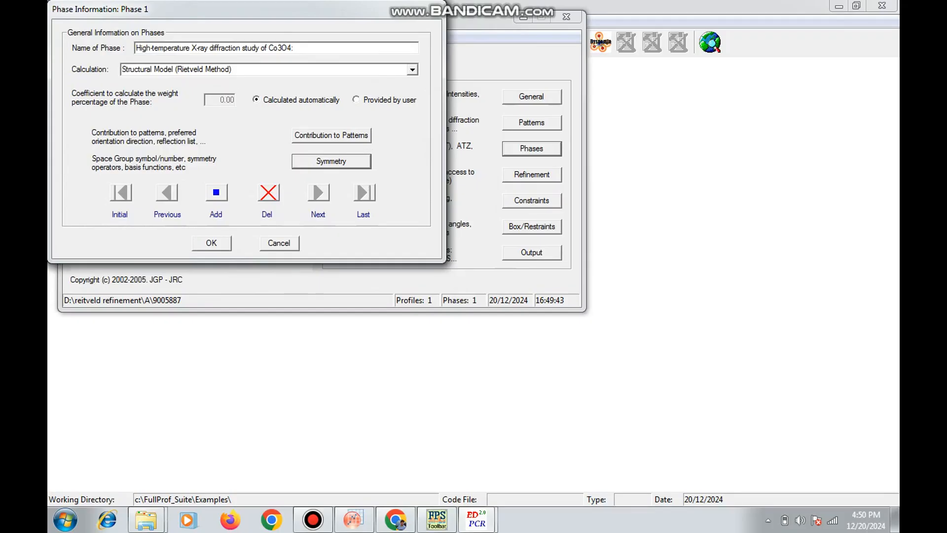
key(Return)
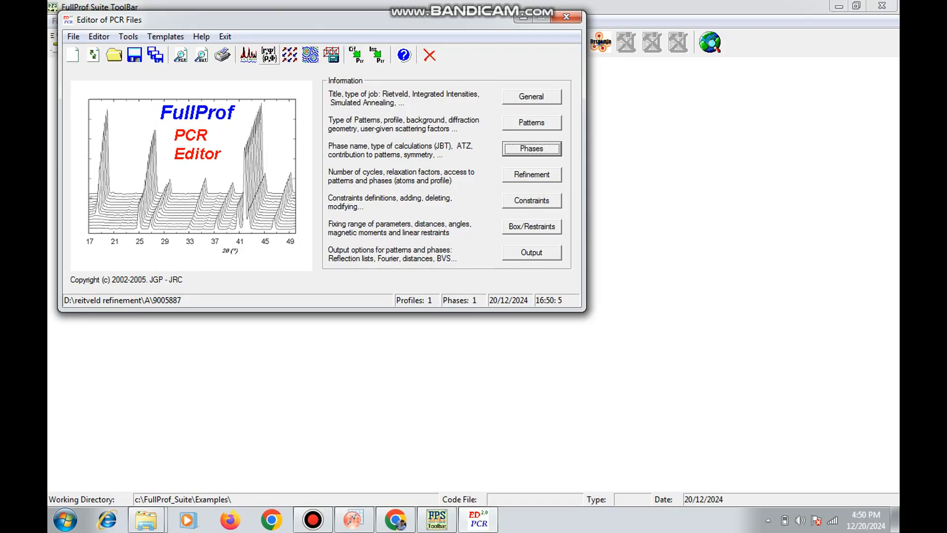
Run FullProf on A.dat, close the run window, and reload the PCR file
click(248, 55)
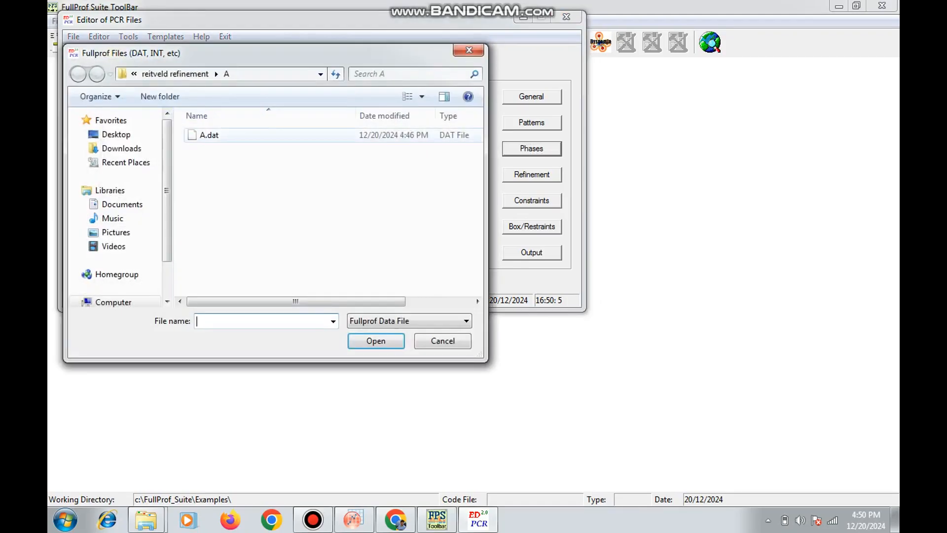
double_click(209, 135)
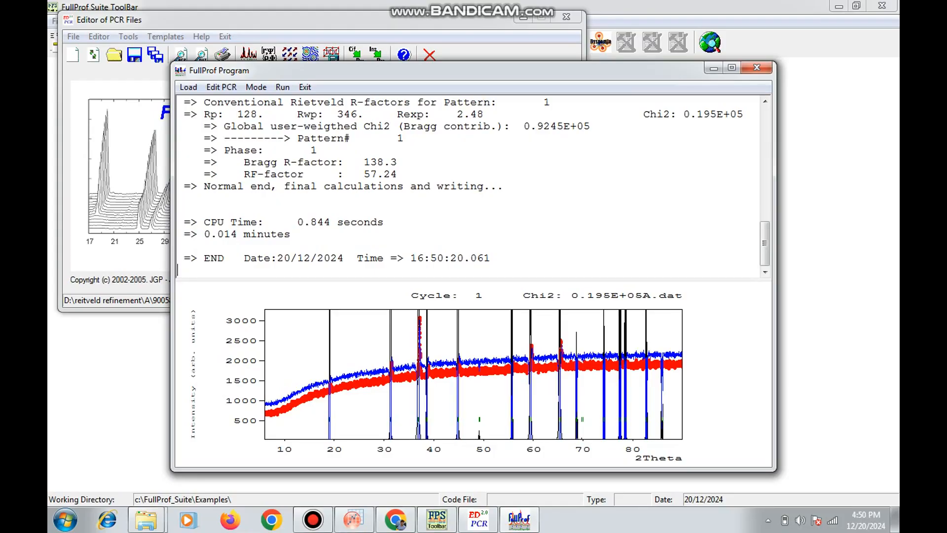
click(757, 68)
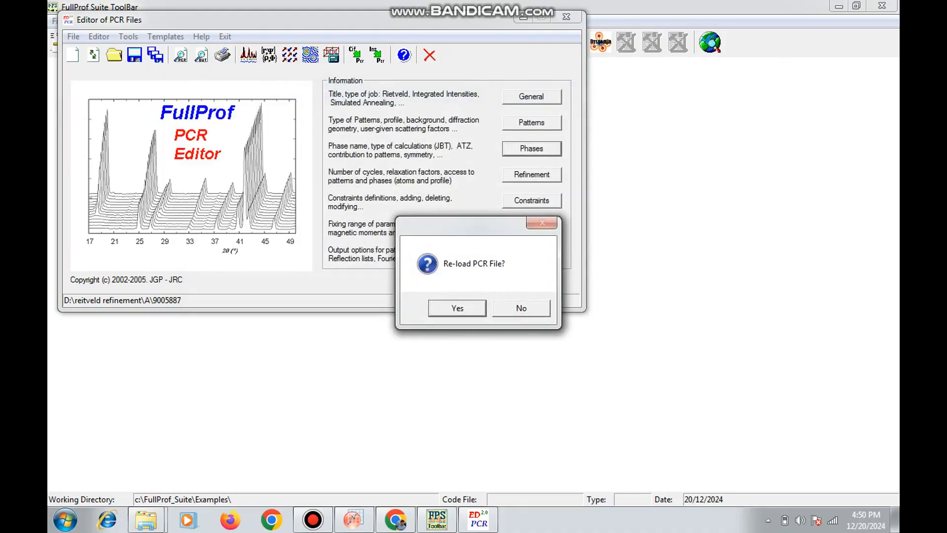
key(Return)
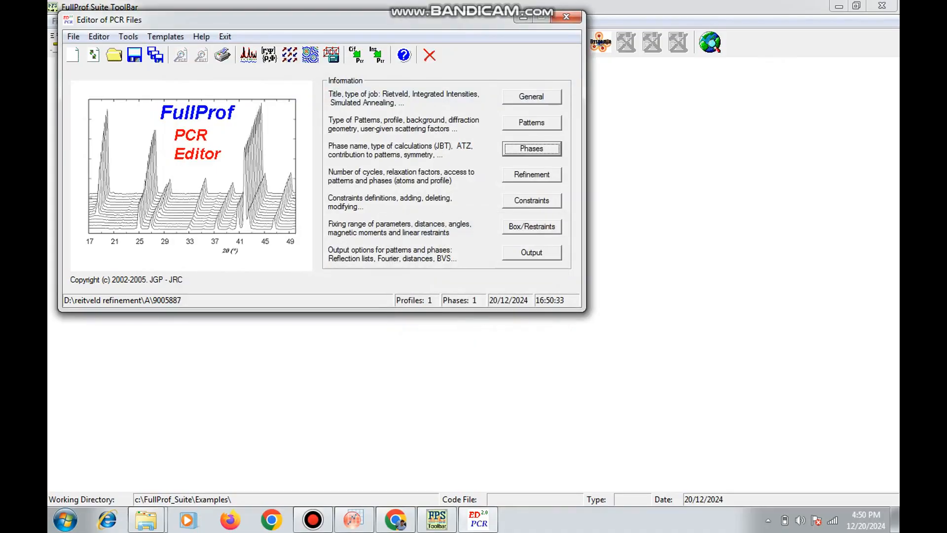
Set the cycles of refinement to 10 and enable refinement of the scale factor in phase 1's profile parameters
key(Tab)
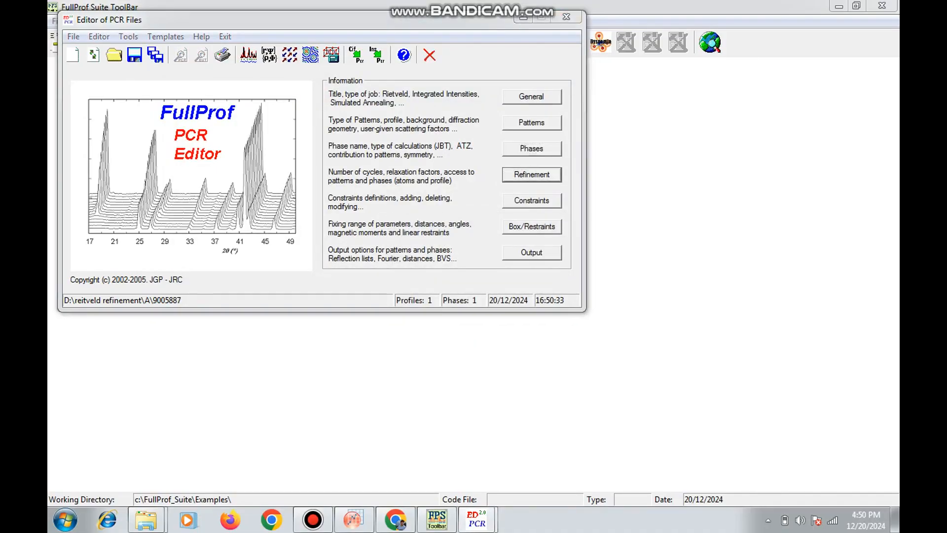
key(Return)
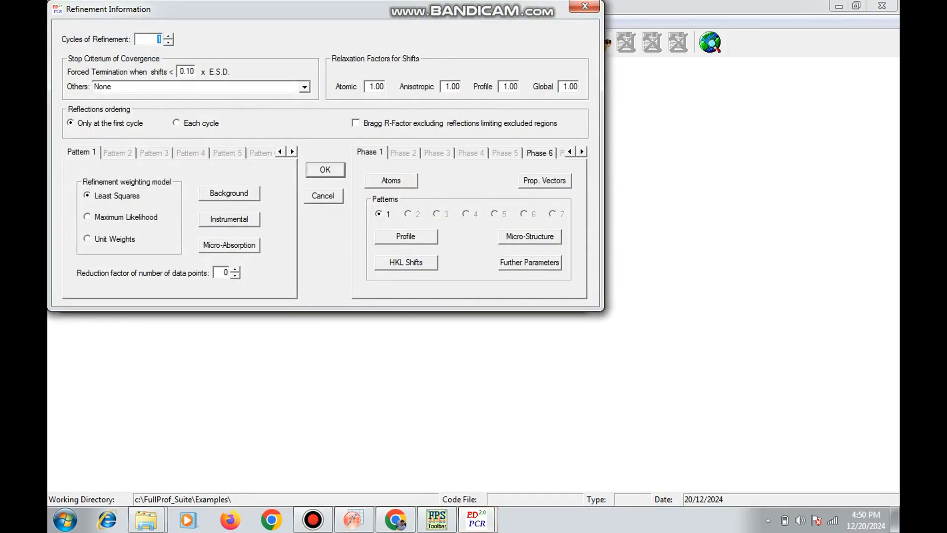
click(157, 39)
text(0)
click(406, 236)
click(192, 63)
click(526, 234)
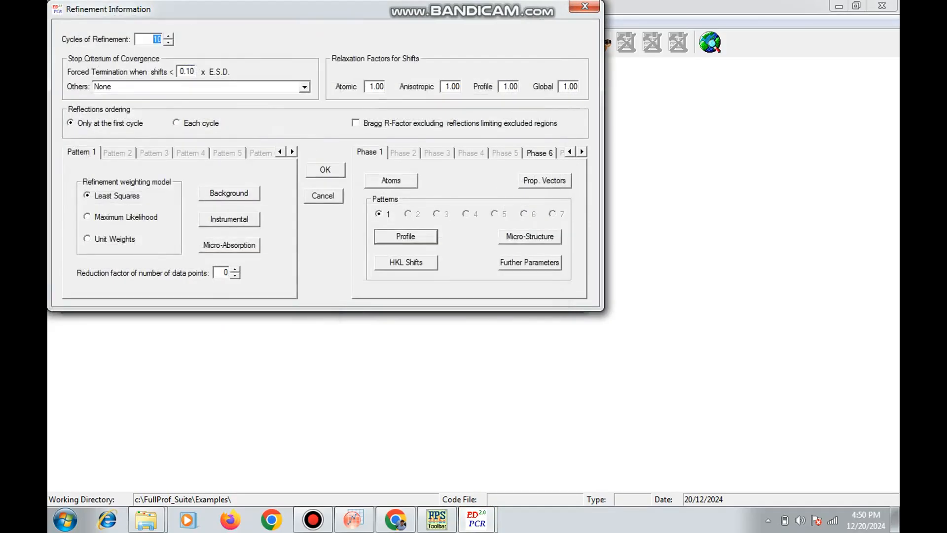
Confirm the refinement settings, run FullProf on A.dat twice, and reload the PCR file
click(325, 169)
click(249, 55)
double_click(212, 135)
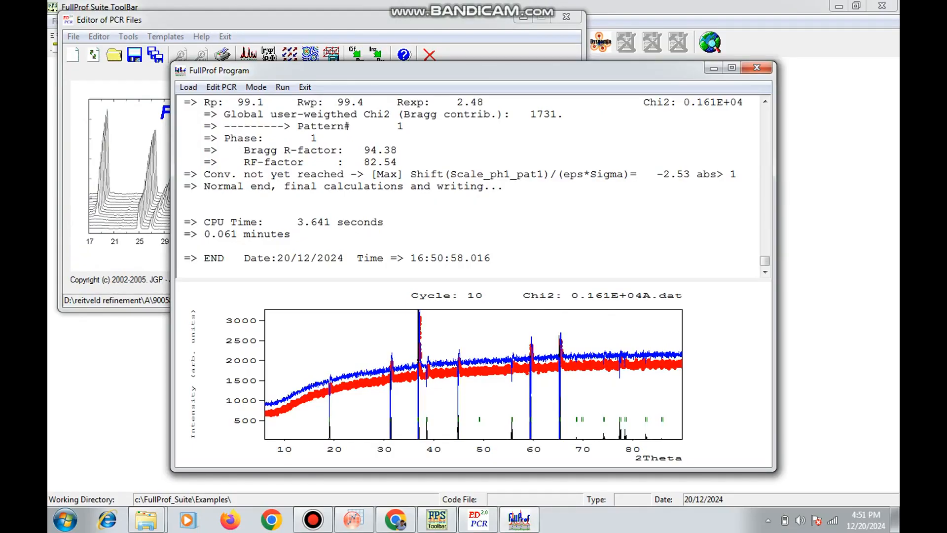
click(283, 87)
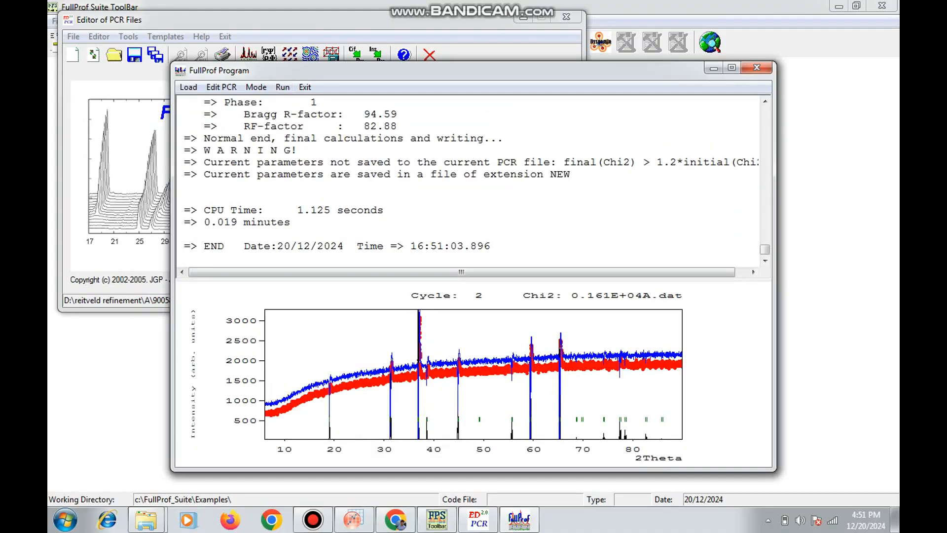
key(alt+F4)
key(Return)
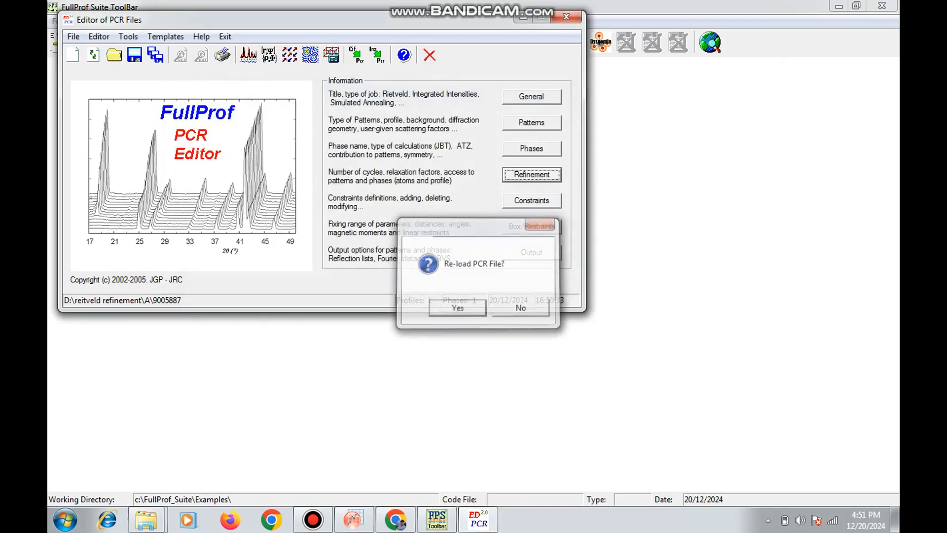
Reload the PCR file and enable refinement of pattern 1's background coefficient d_0, confirming the refinement settings
key(Return)
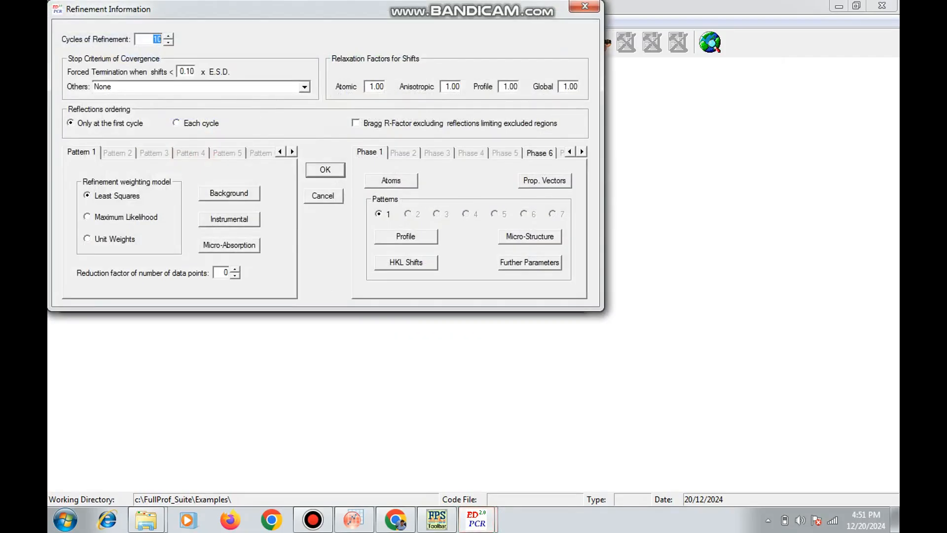
click(230, 193)
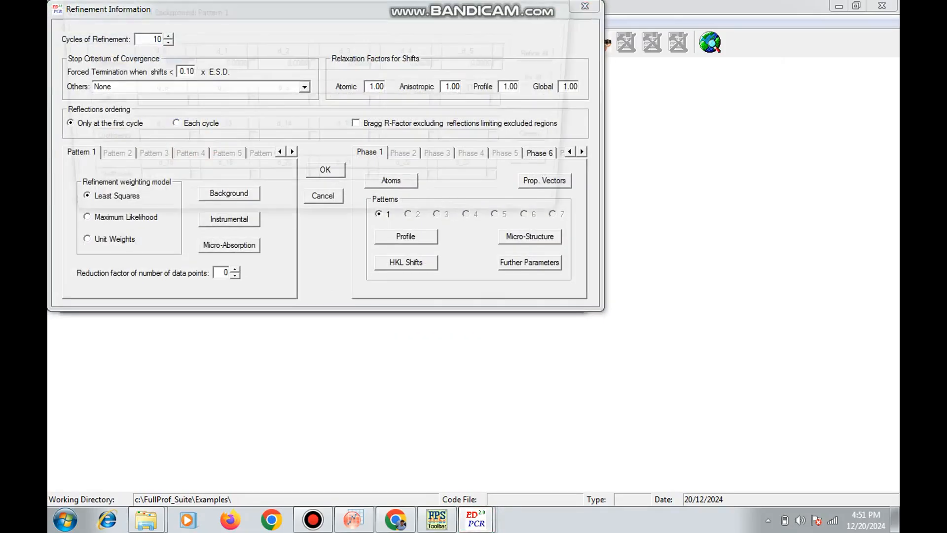
click(181, 63)
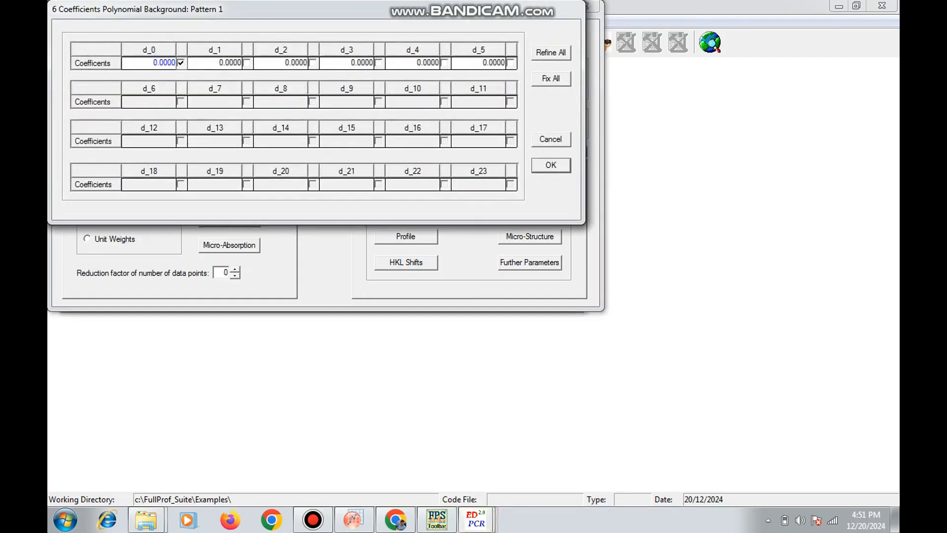
key(Return)
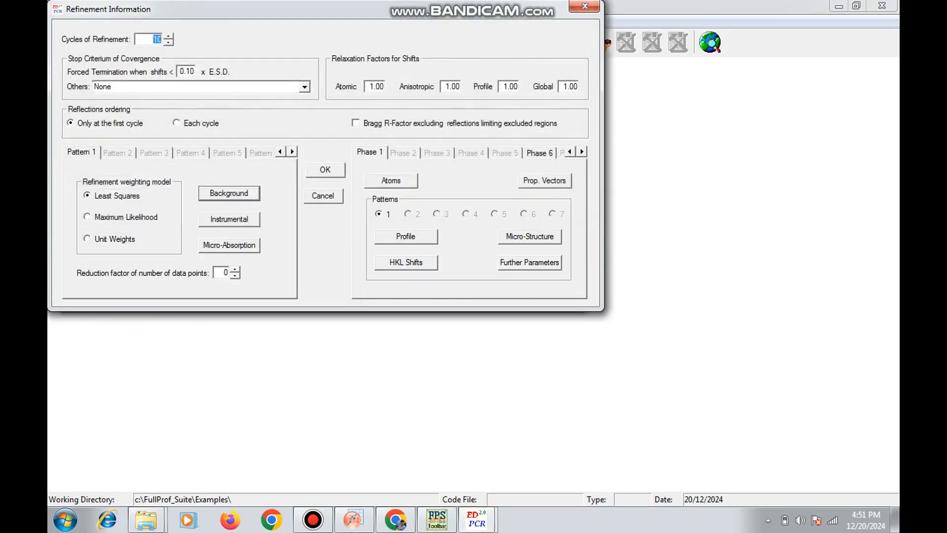
key(Return)
Run FullProf on A.dat with the background coefficient d_0 released, close the run window, and reload the PCR file
click(248, 54)
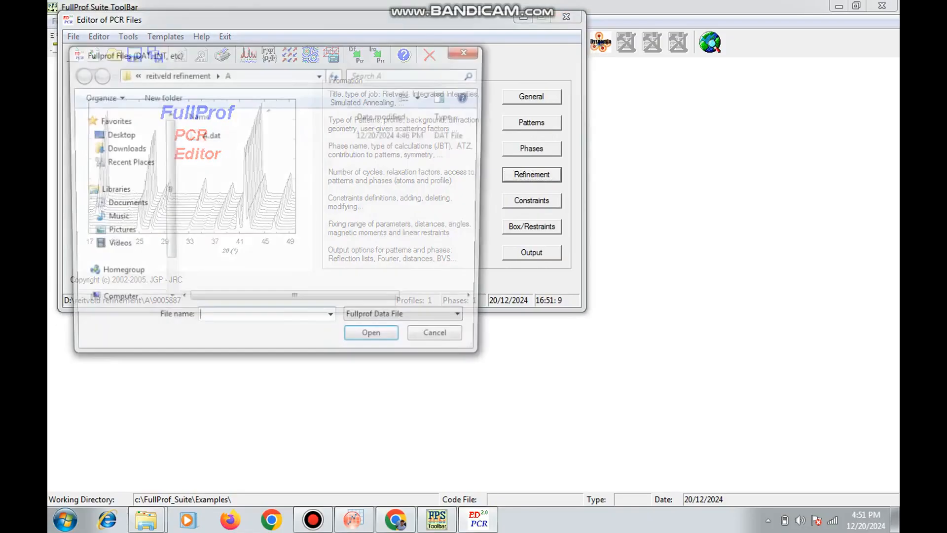
double_click(212, 136)
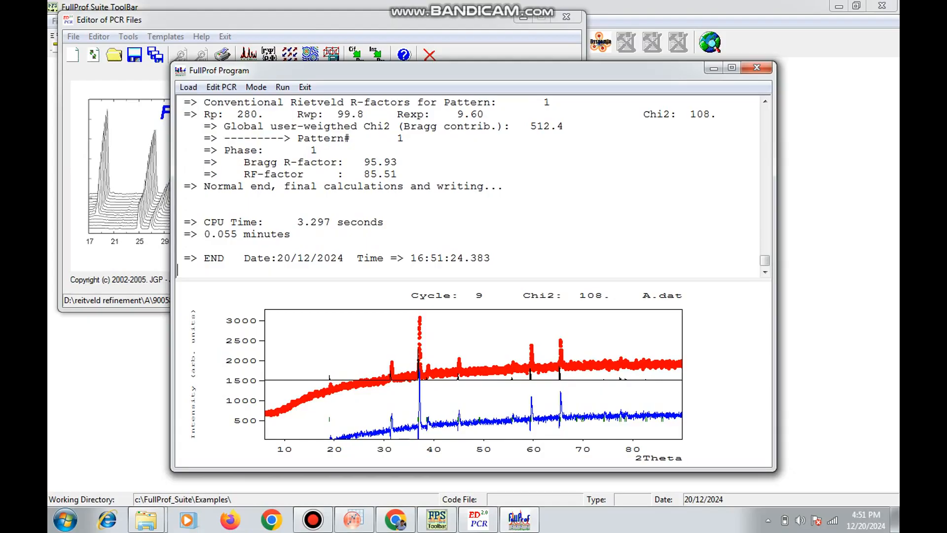
click(757, 68)
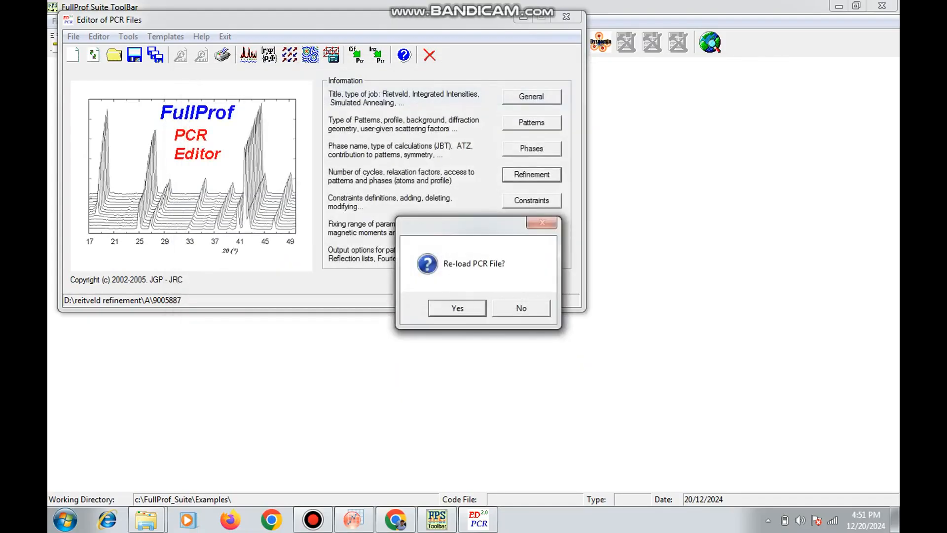
click(457, 307)
Enable refinement of the Zero coefficient in pattern 1's instrumental parameters and confirm the refinement settings
key(Return)
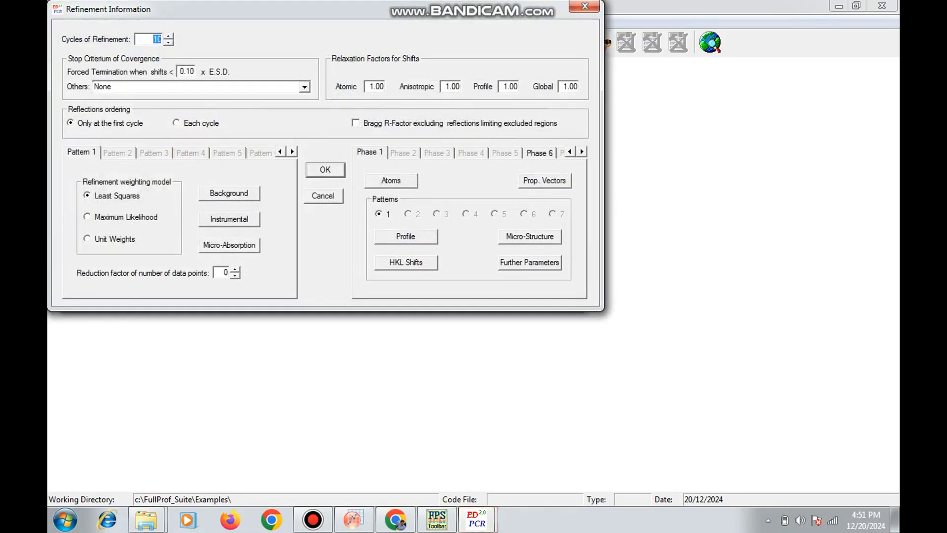
click(229, 220)
click(186, 72)
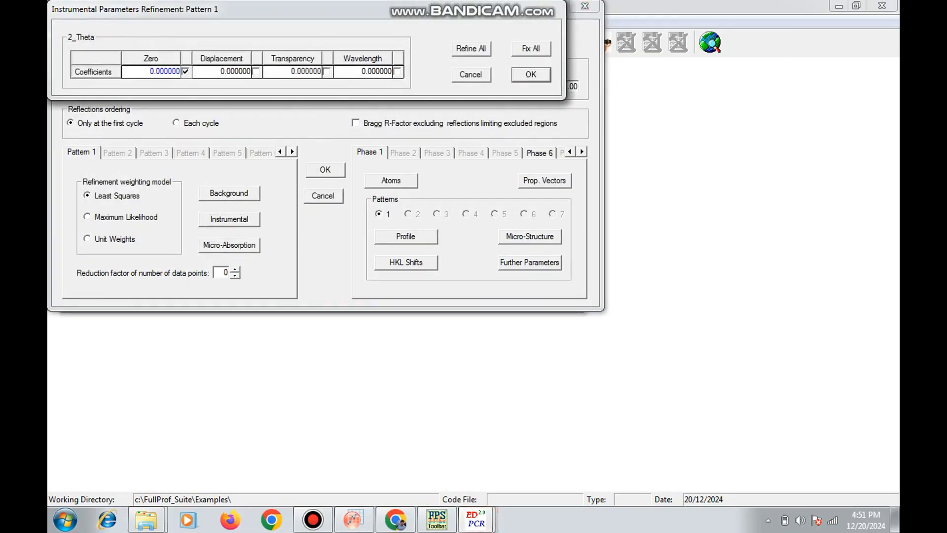
click(531, 75)
click(325, 171)
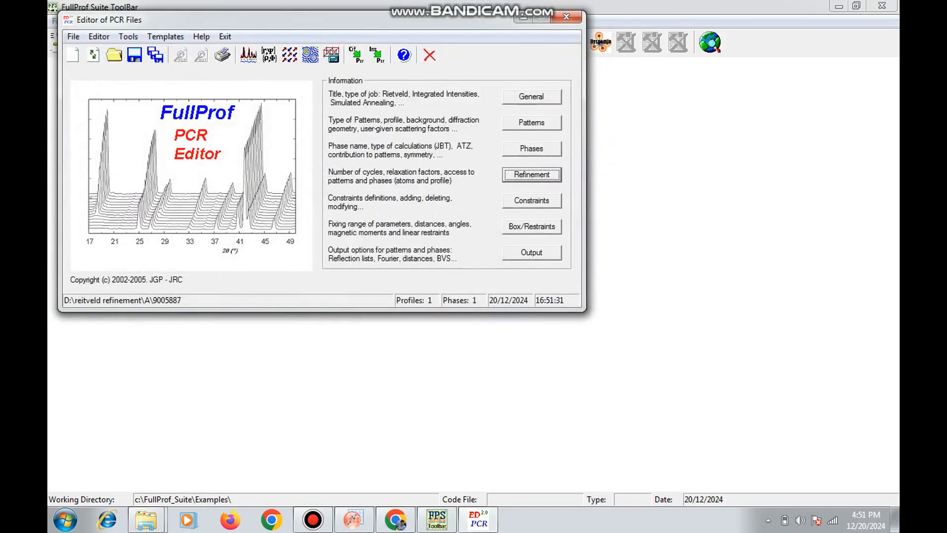
Run FullProf on A.dat with the Zero coefficient released, close the run window, and reload the PCR file
click(248, 55)
double_click(206, 136)
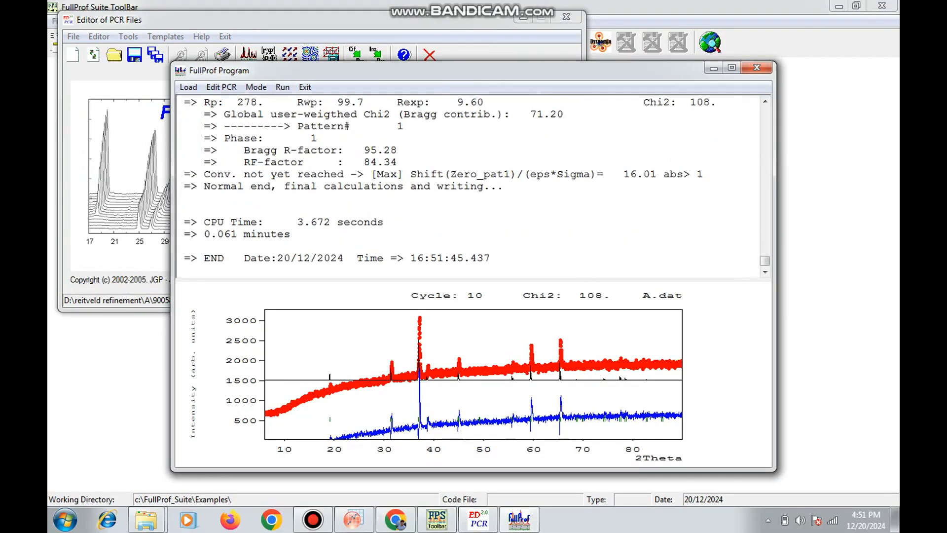
click(757, 68)
click(456, 308)
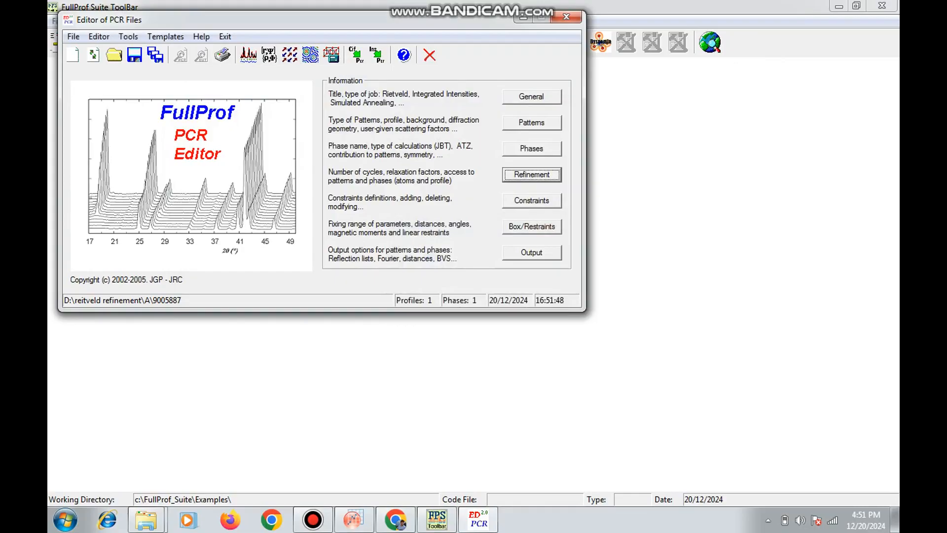
Enable refinement of the X, Y and Z positions of all phase 1 atoms and confirm the refinement settings
click(531, 175)
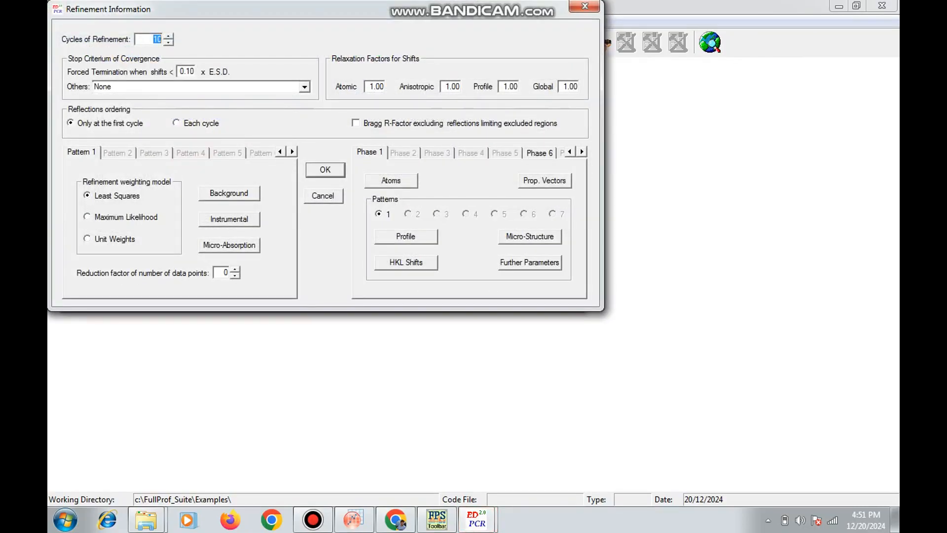
click(406, 237)
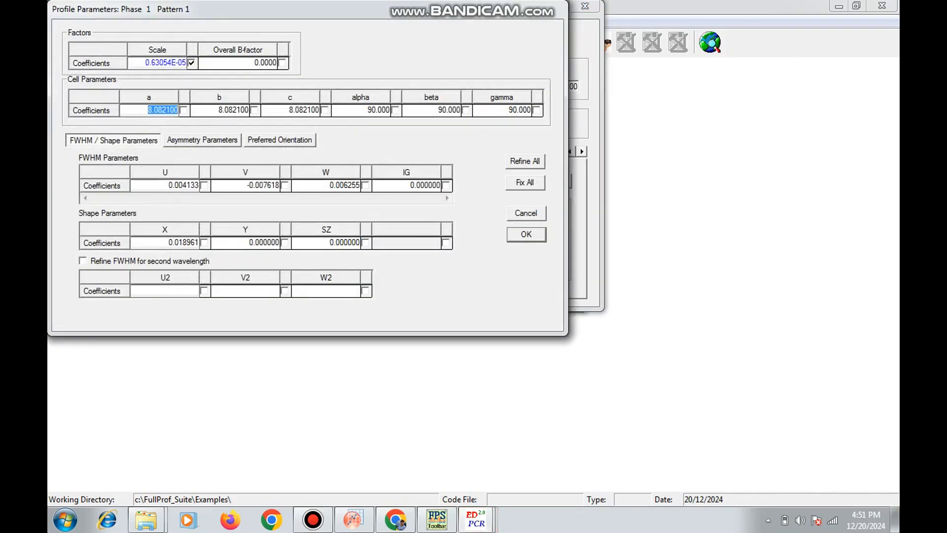
click(526, 234)
click(392, 180)
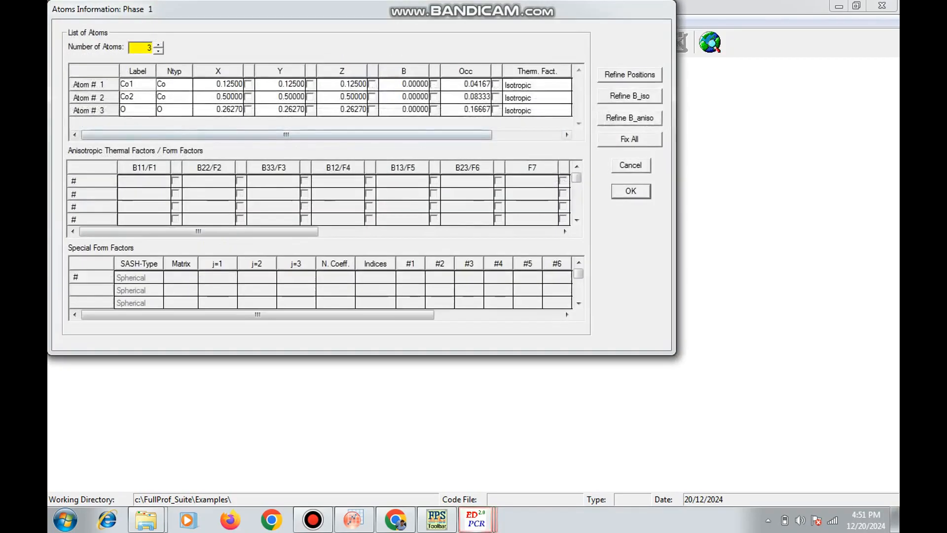
click(629, 75)
click(631, 191)
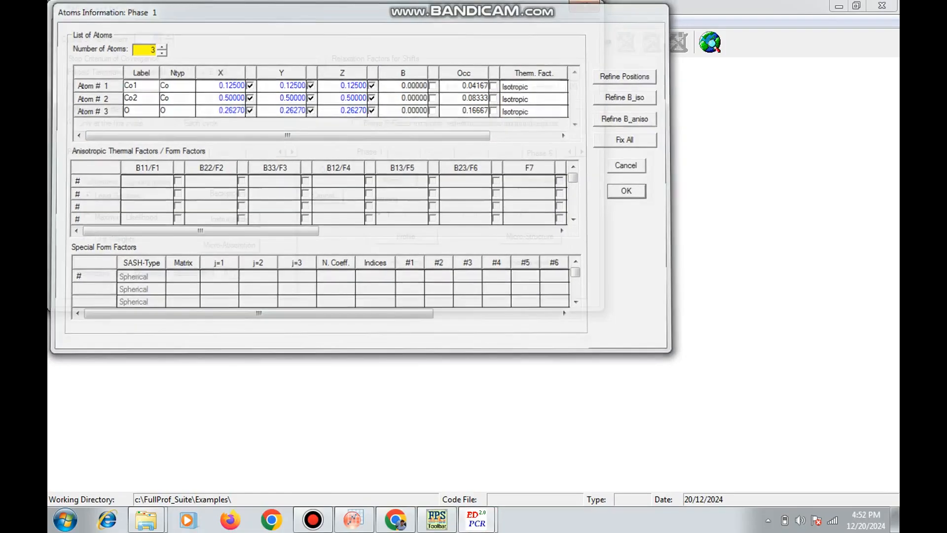
click(326, 170)
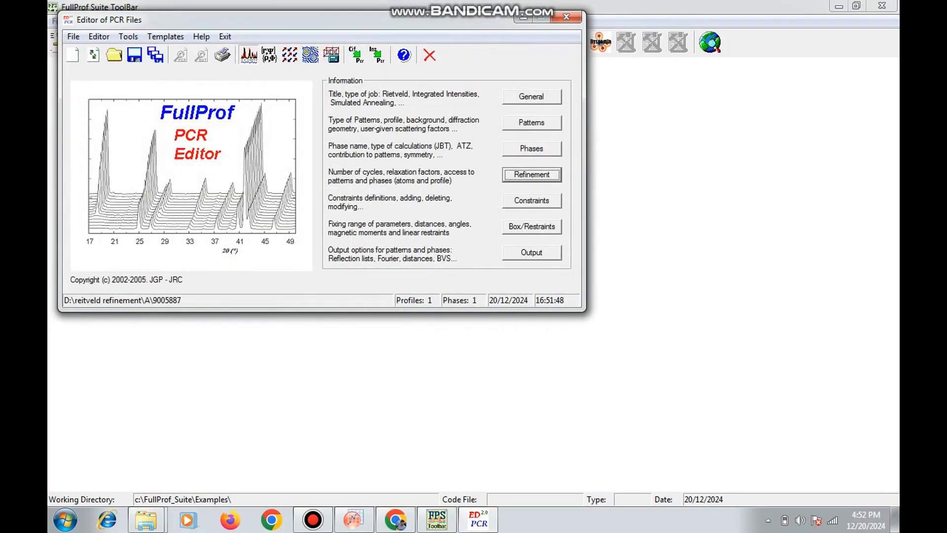
Run FullProf on A.dat with the atom positions released, close the run window, and reload the PCR file
click(249, 55)
double_click(205, 137)
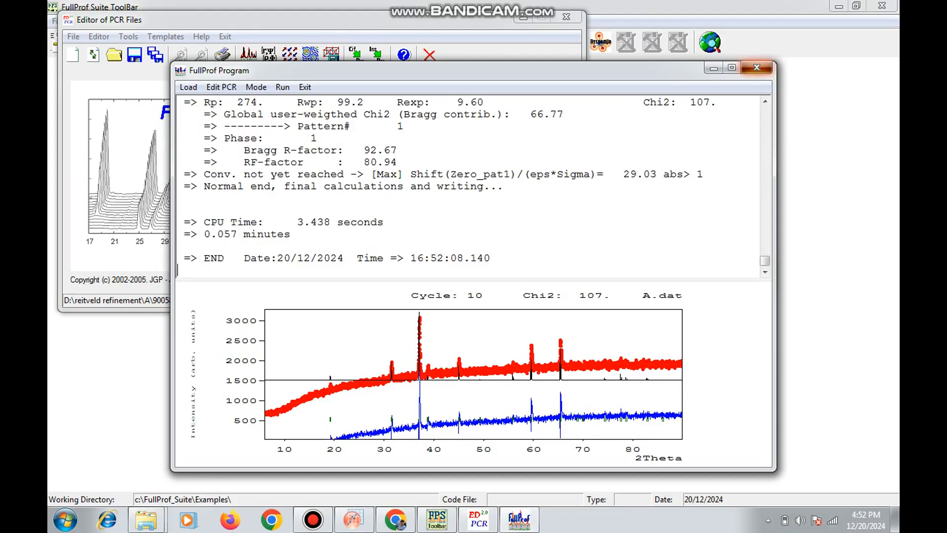
click(757, 67)
click(521, 307)
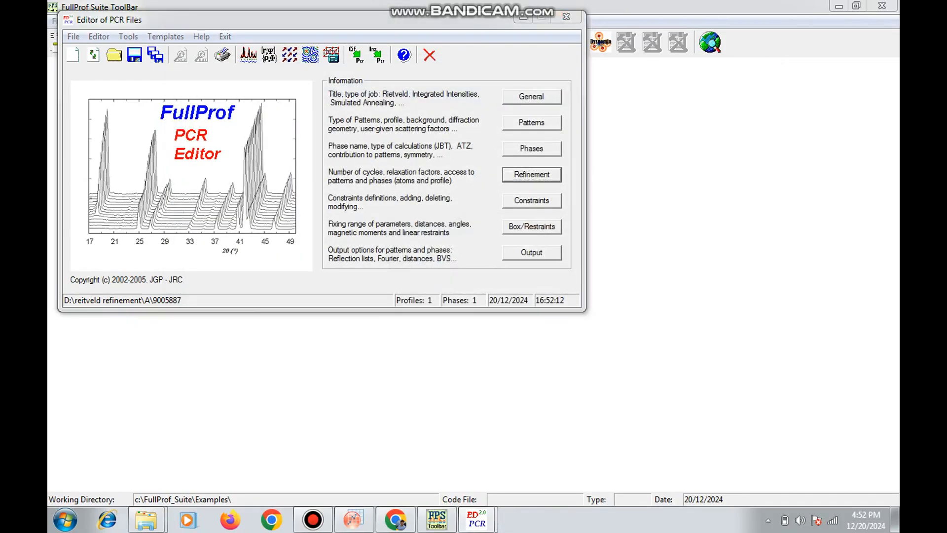
Enable refinement of all six polynomial background coefficients, d_0 to d_5, for pattern 1 and confirm the refinement settings
click(532, 174)
click(228, 193)
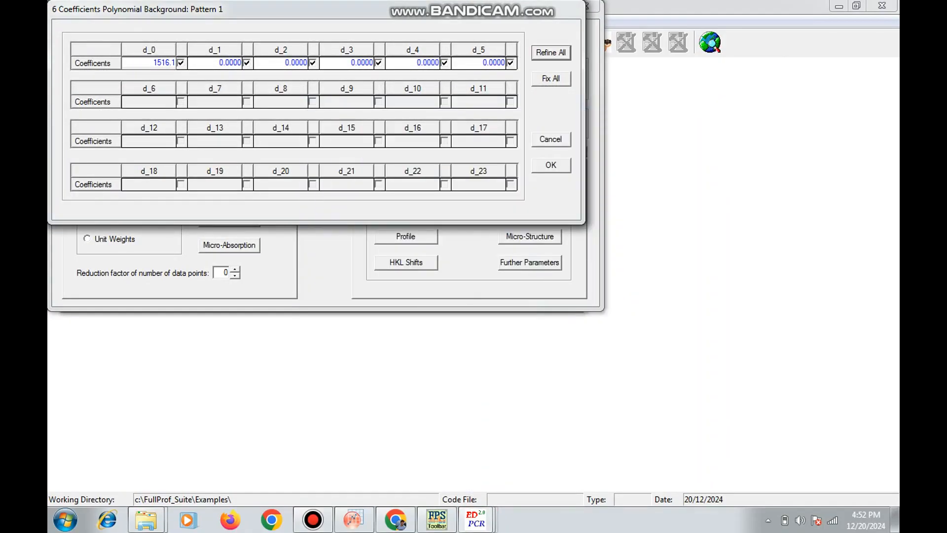
click(551, 165)
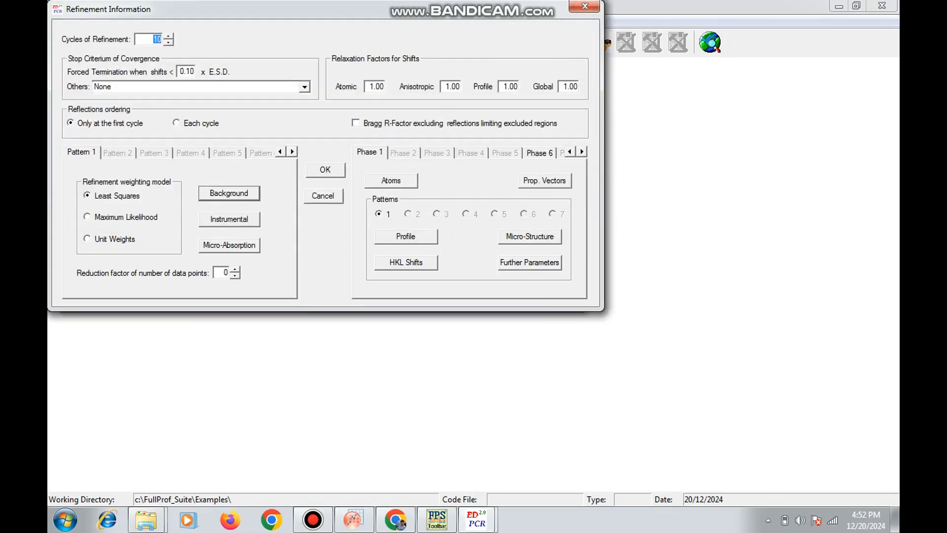
click(325, 170)
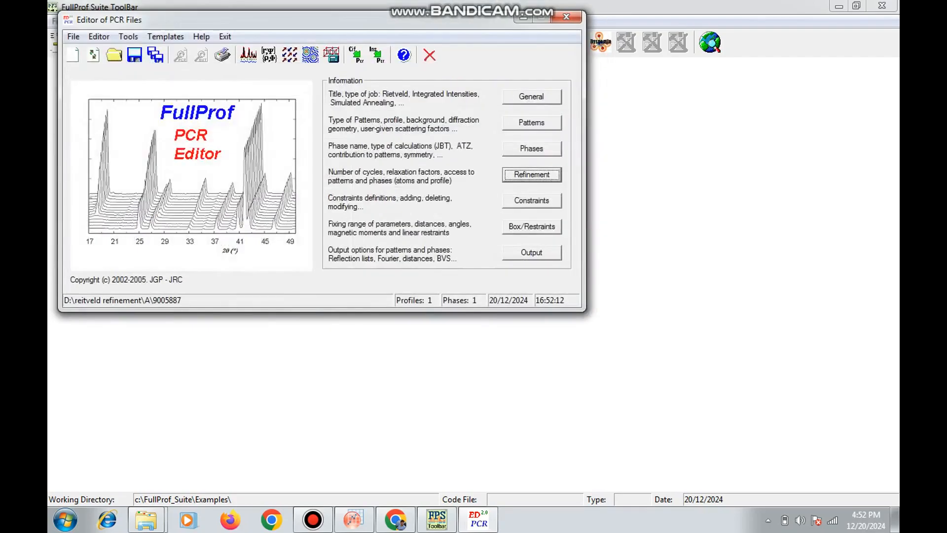
Run FullProf on A.dat with all background coefficients released, close the run window, and reload the PCR file
click(251, 56)
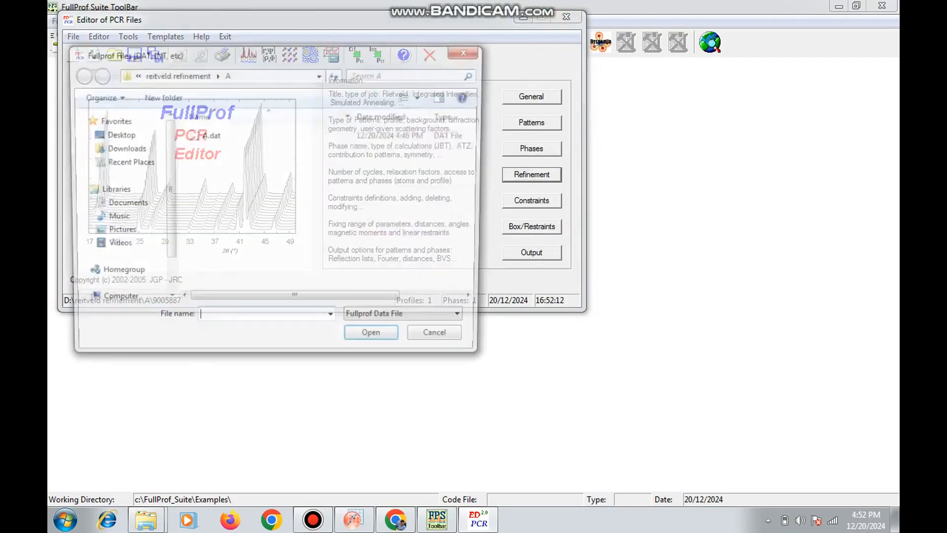
double_click(214, 136)
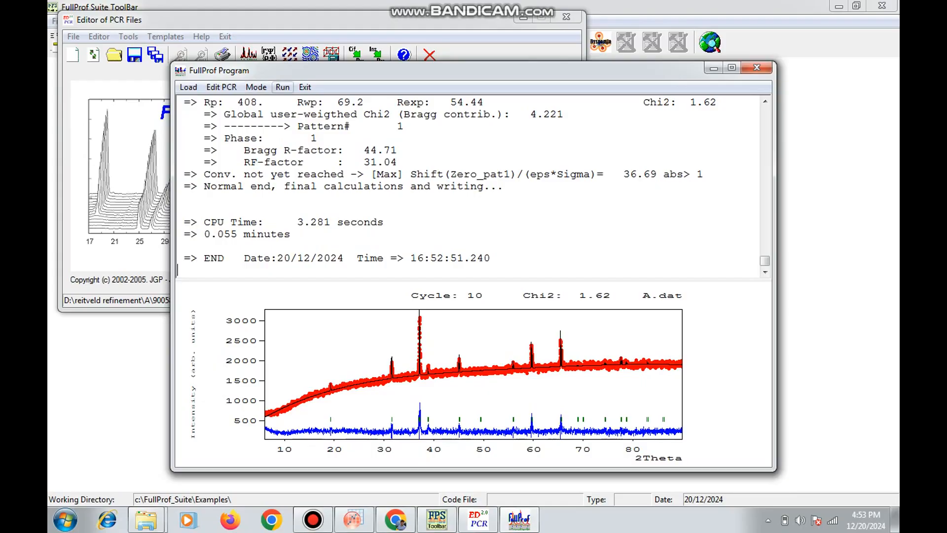
key(alt+F4)
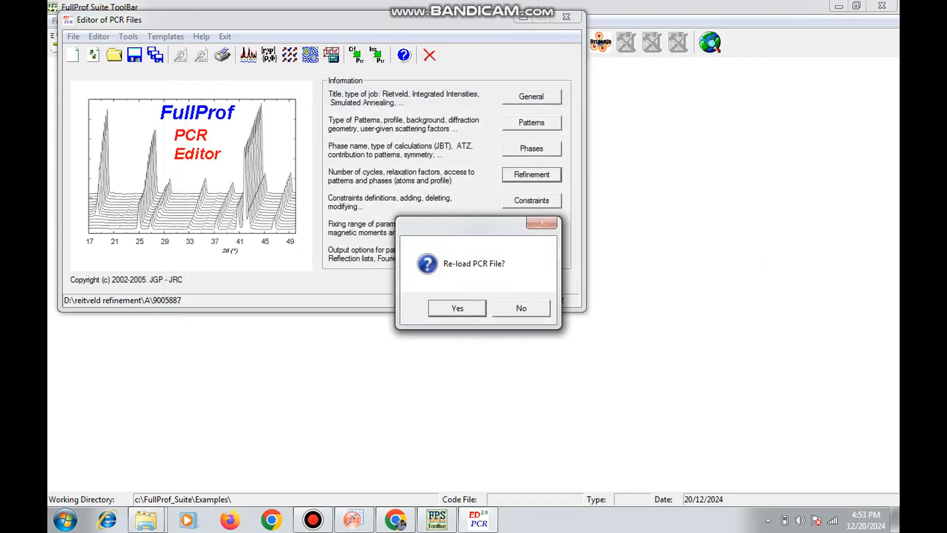
key(Return)
key(Return)
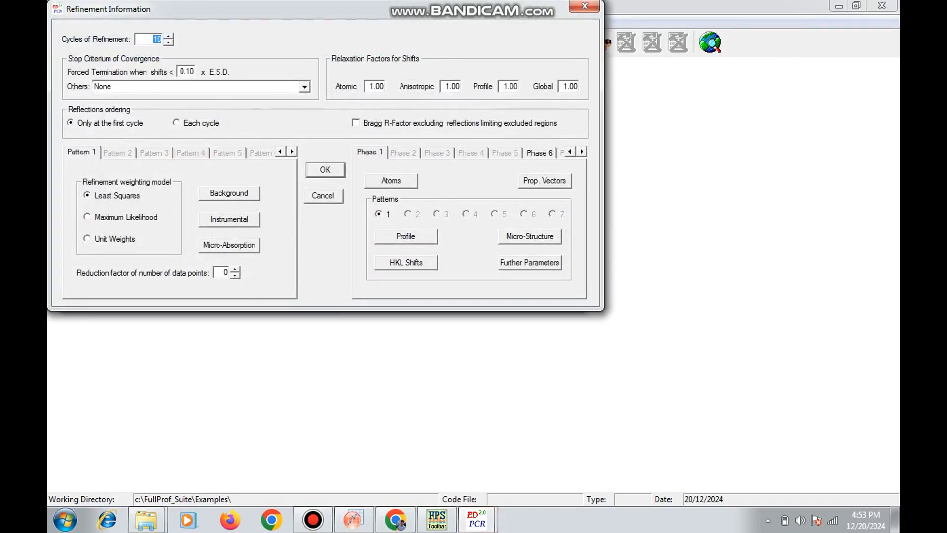
Enable refinement of shape parameter X in phase 1's profile parameters and confirm the refinement settings
click(406, 237)
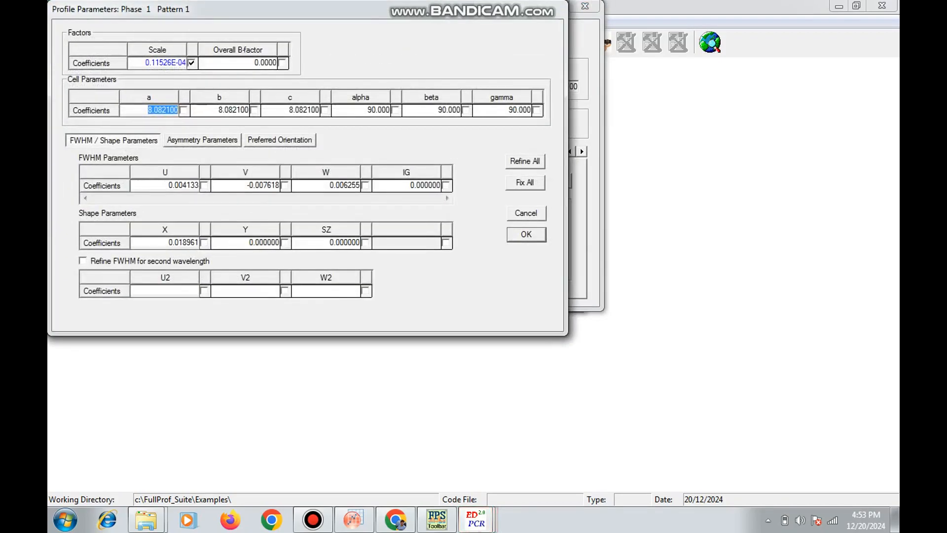
click(204, 242)
click(526, 234)
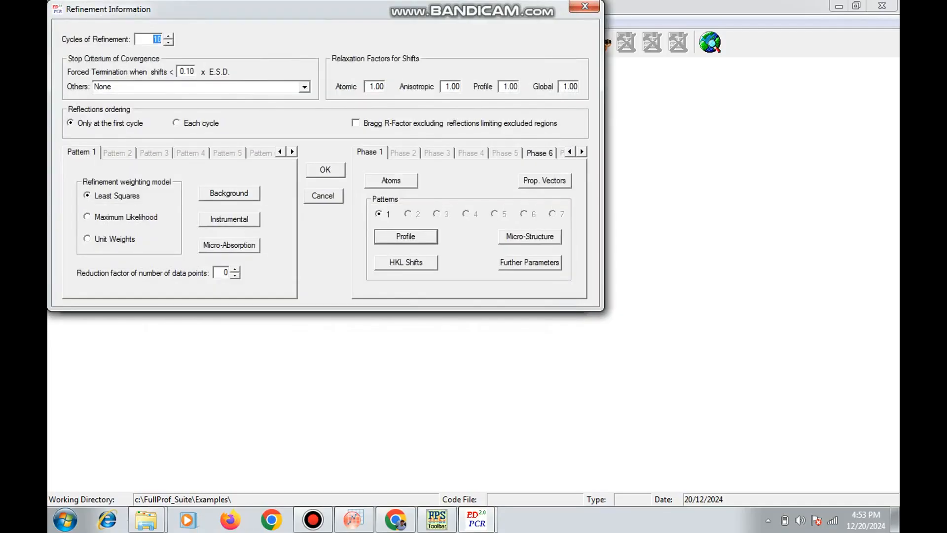
click(326, 170)
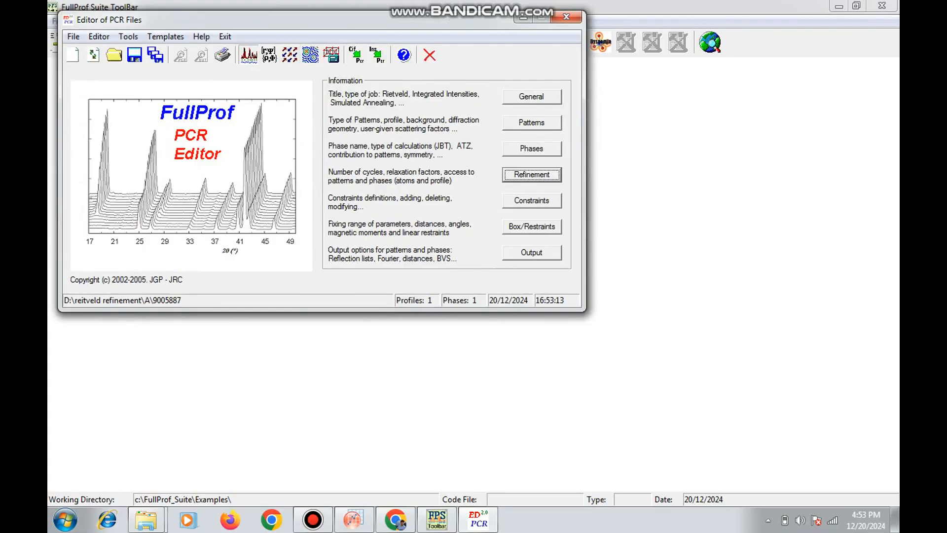
Run FullProf on A.dat with shape parameter X released, close the run window, and reload the PCR file
click(248, 55)
key(Return)
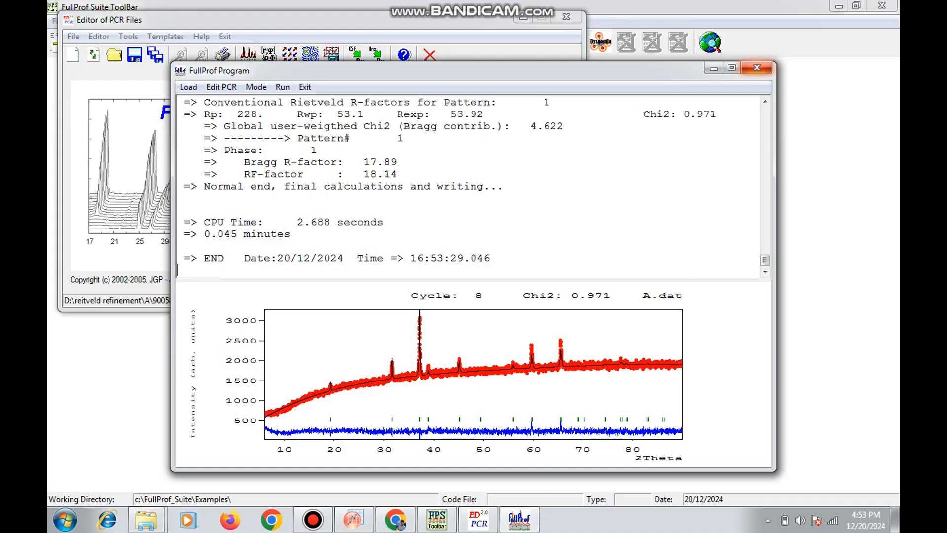
click(756, 67)
click(457, 308)
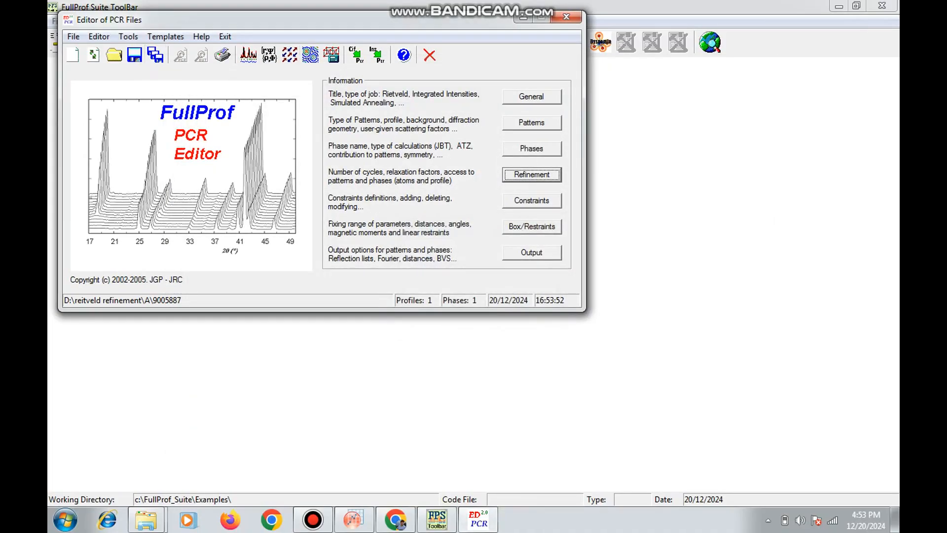
Close the PCR file editor and exit the FullProf Suite ToolBar
click(566, 18)
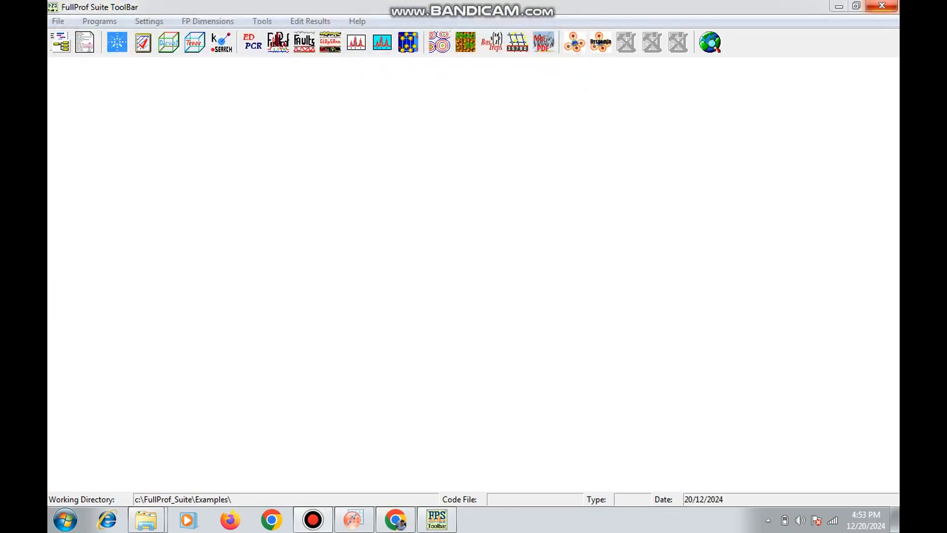
click(882, 5)
key(Return)
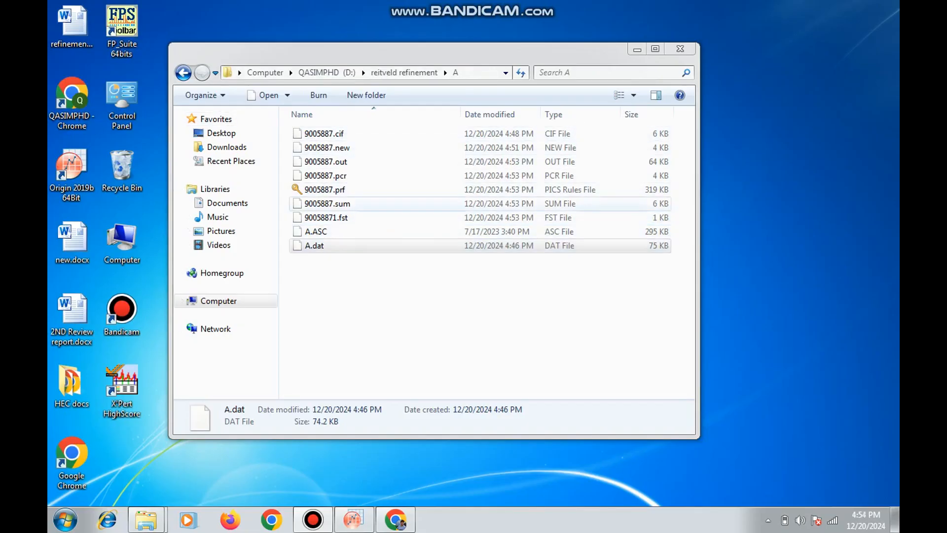
Select the refinement output file 9005887.prf in folder A
click(346, 189)
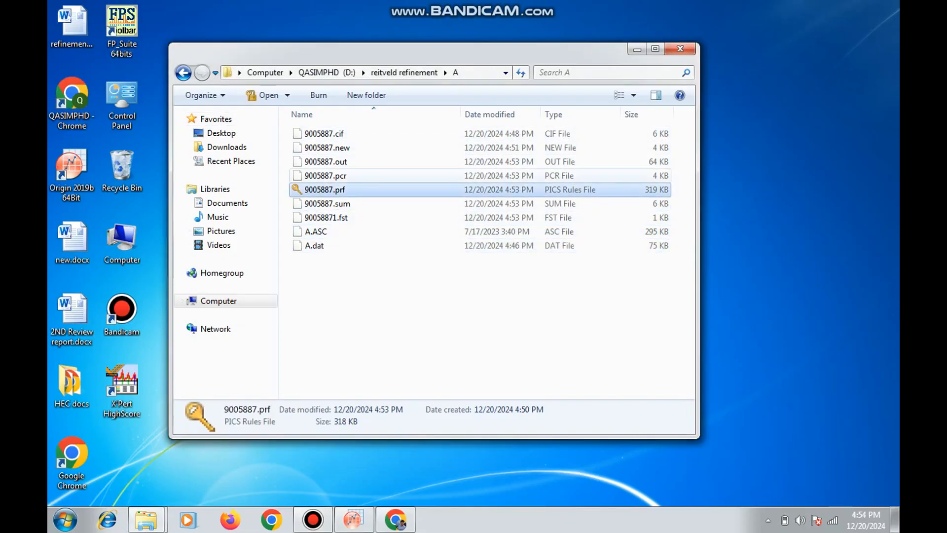
click(345, 175)
click(345, 189)
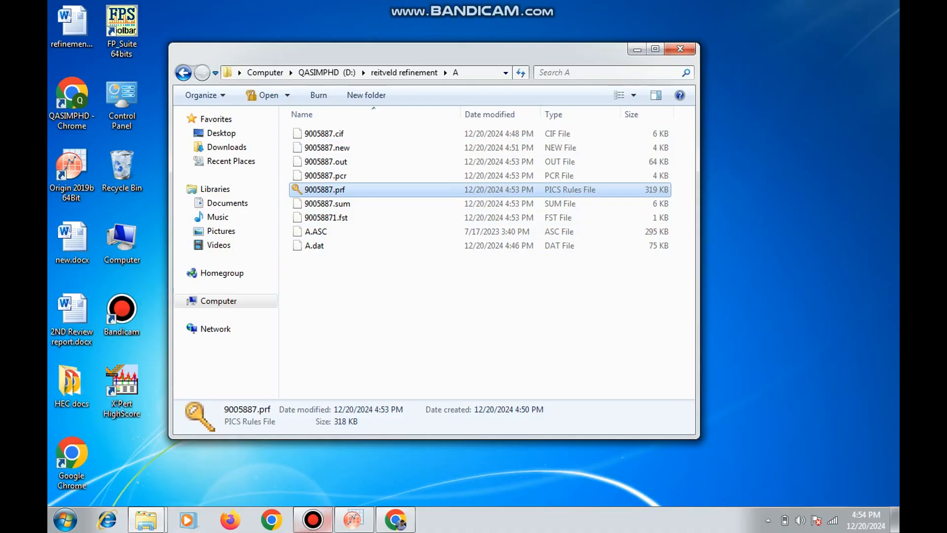
Launch the FullProf Suite ToolBar again and start WinPLOTR from it
click(65, 519)
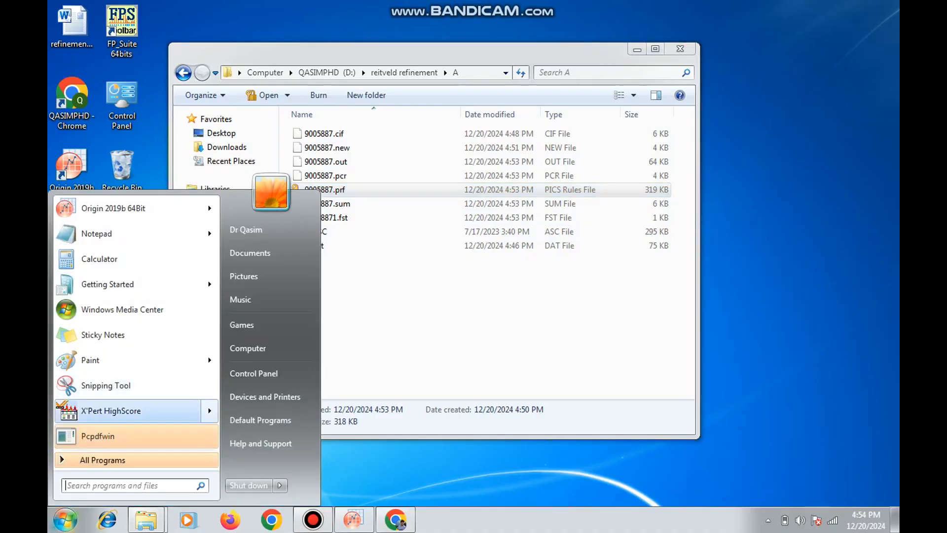
mouse_move(129, 411)
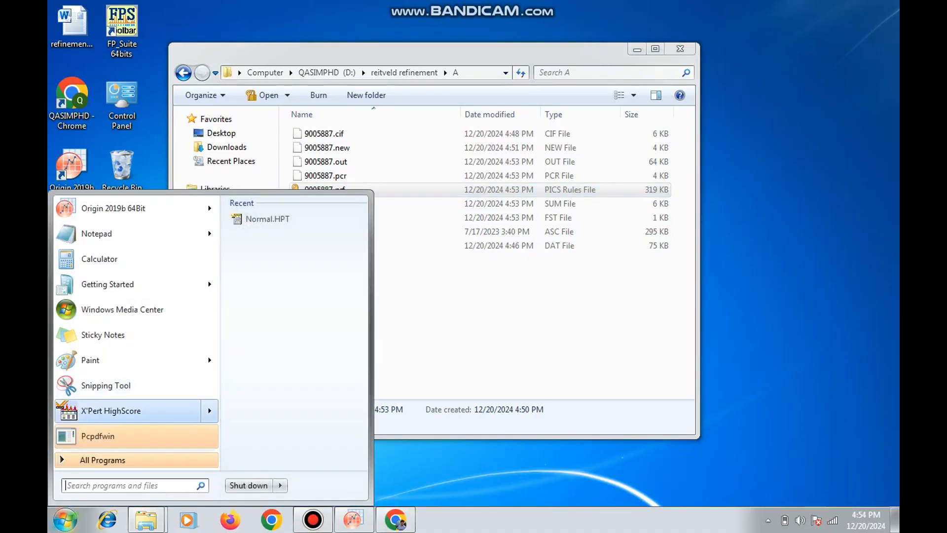
click(156, 94)
double_click(121, 31)
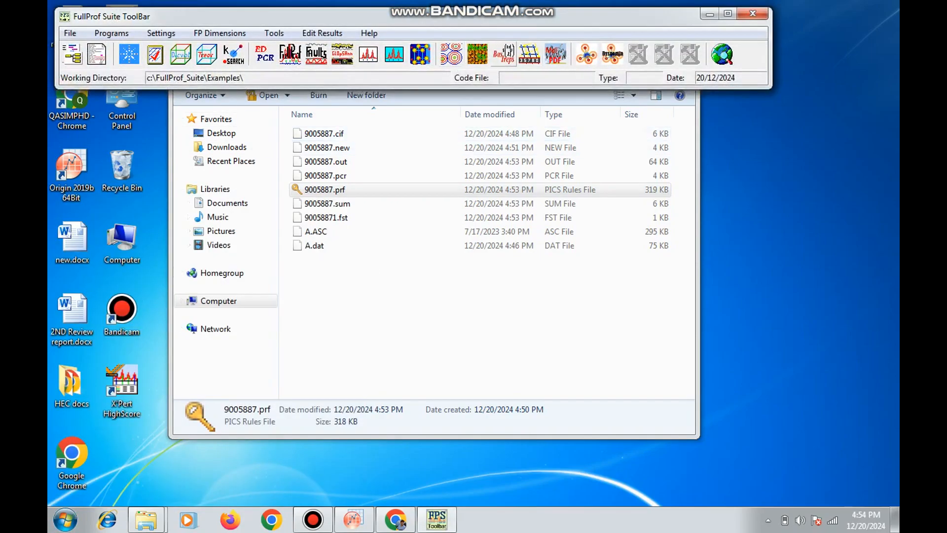
click(368, 54)
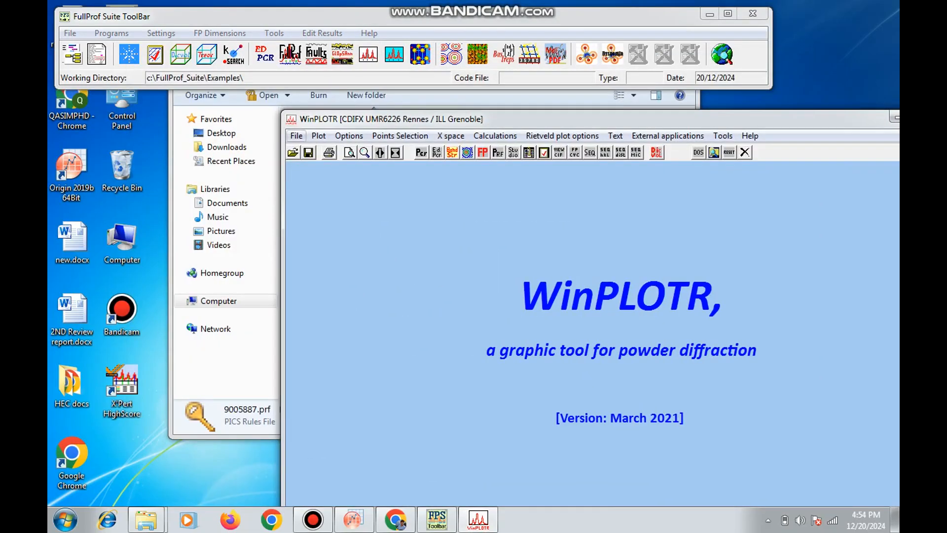
Open the Rietveld file 9005887.prf from folder reitveld refinement\A on drive D: and maximize the plot window
click(296, 136)
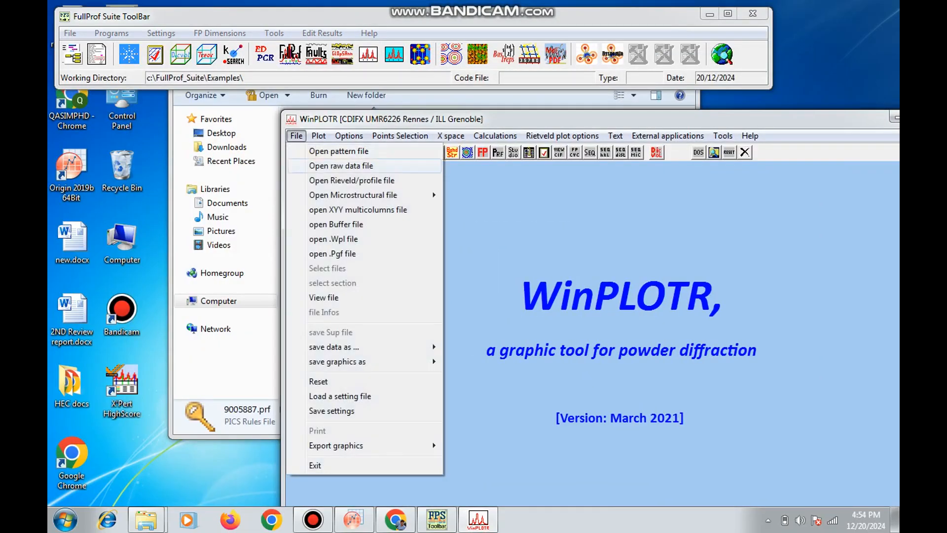
click(351, 181)
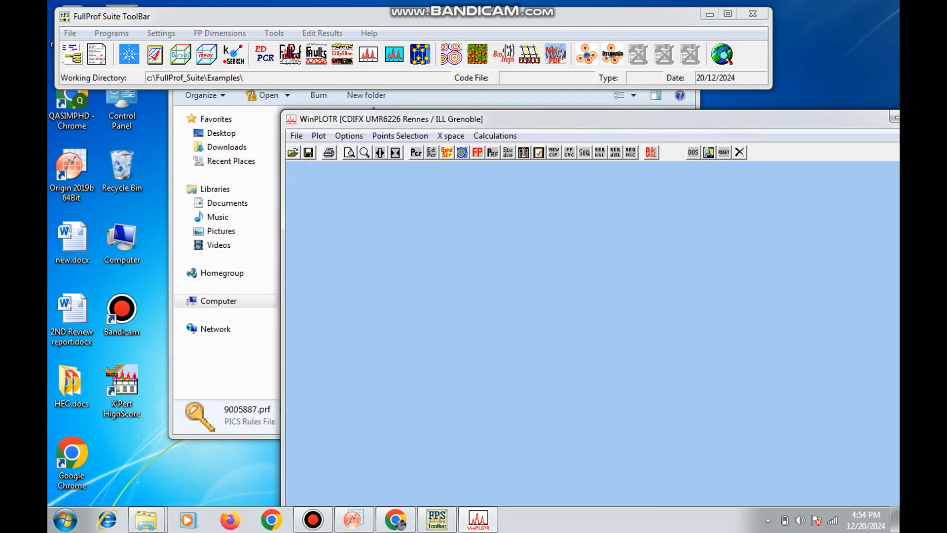
key(Return)
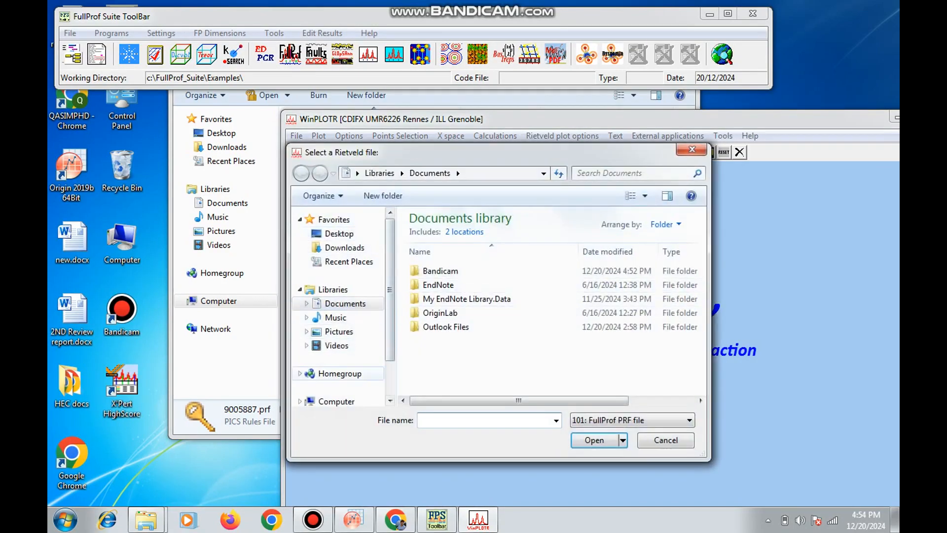
click(336, 401)
double_click(469, 273)
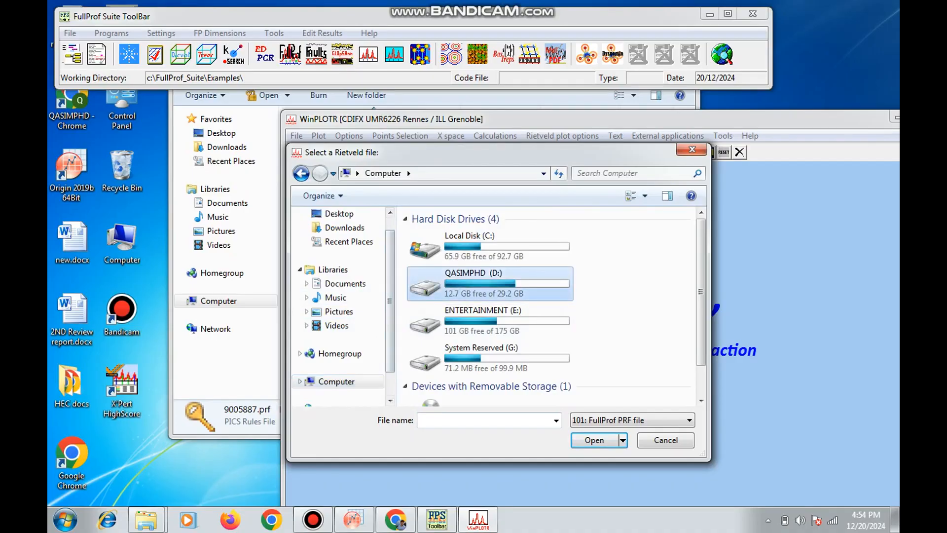
scroll(493, 262, down, 2)
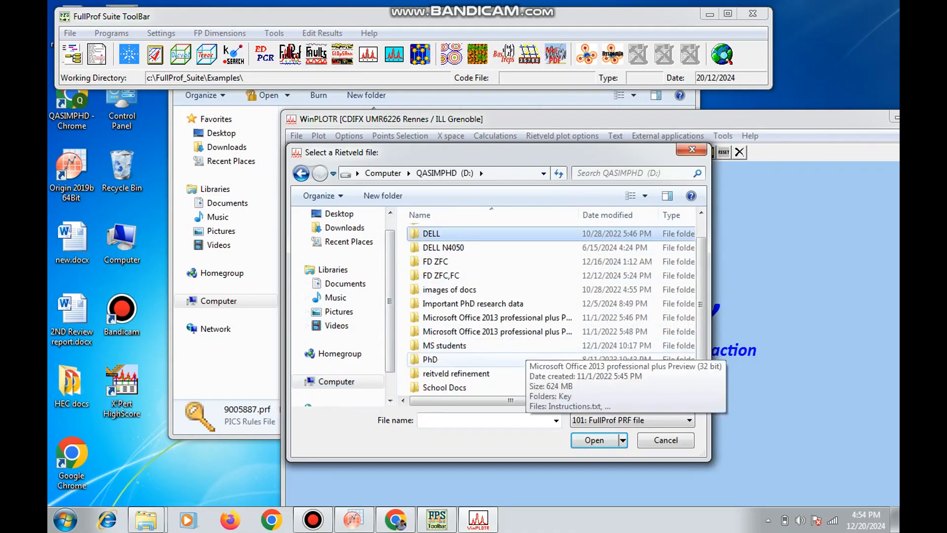
double_click(543, 361)
double_click(426, 234)
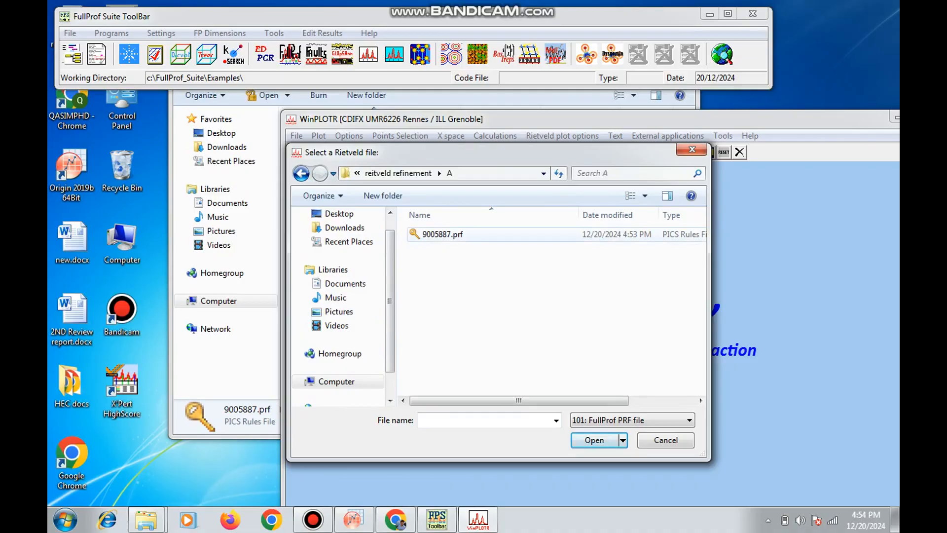
double_click(462, 235)
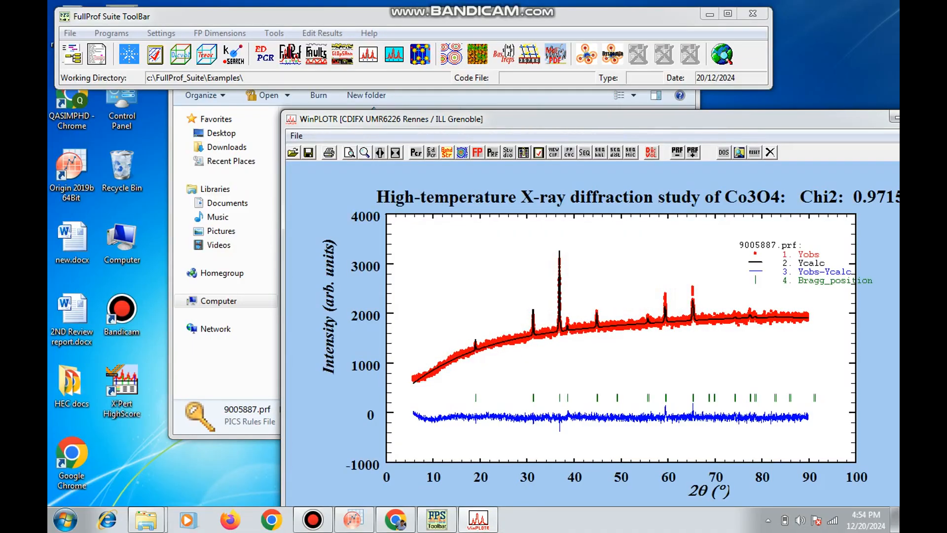
double_click(544, 120)
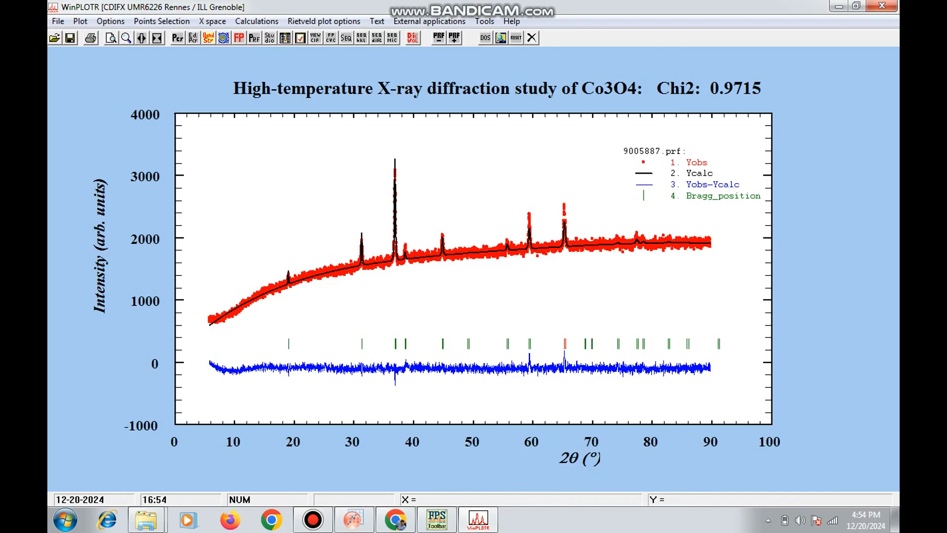
Start exporting the refinement plot as a BMP file and name it A
click(58, 21)
mouse_move(98, 330)
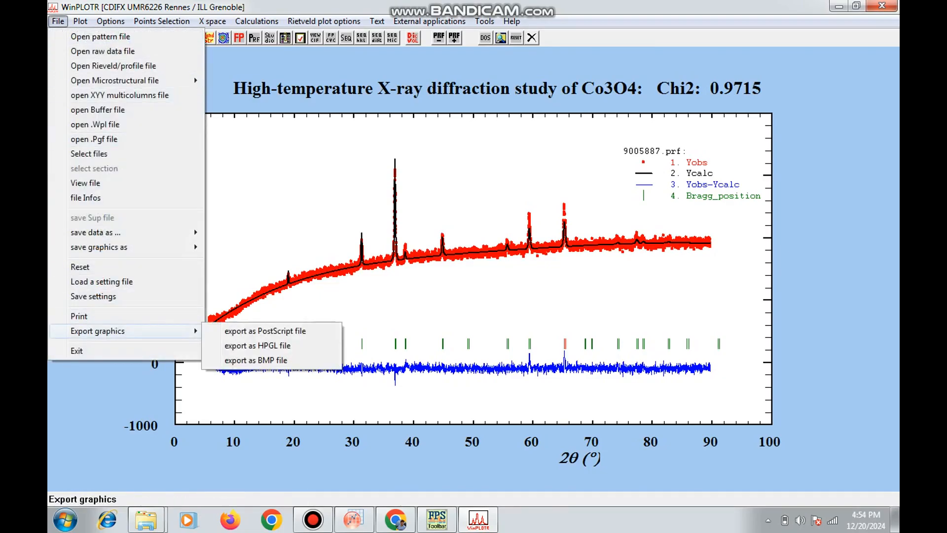
click(255, 361)
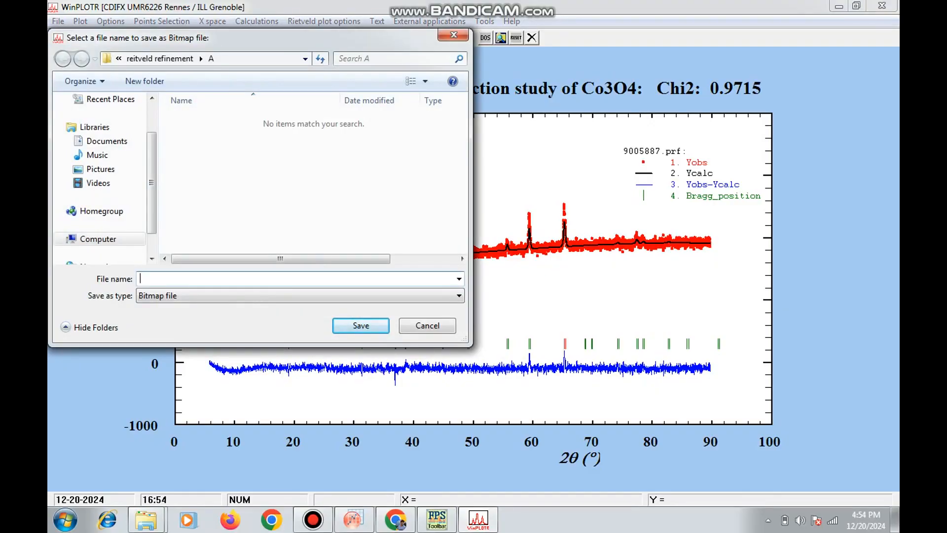
text(A)
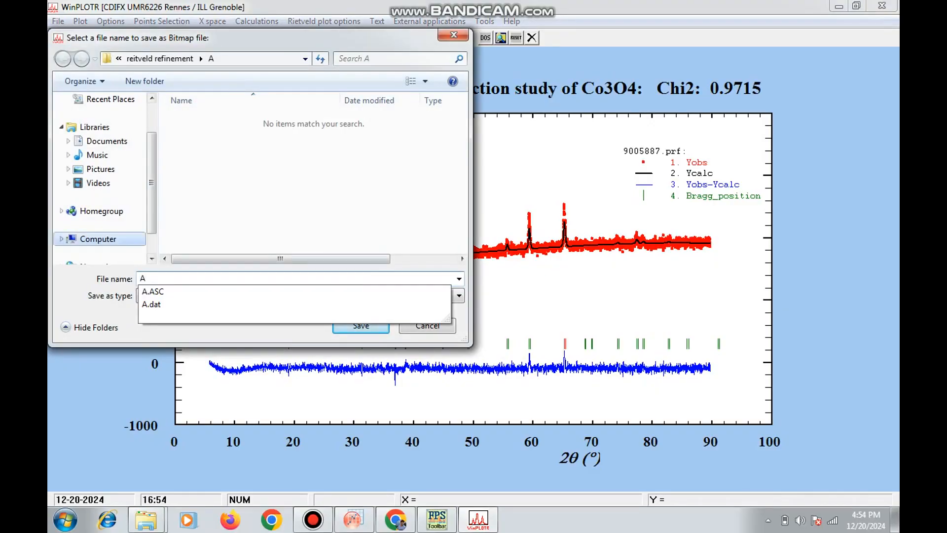
Save the bitmap in folder reitveld refinement\A on drive D: and decline launching the BMP viewer
click(98, 239)
double_click(276, 170)
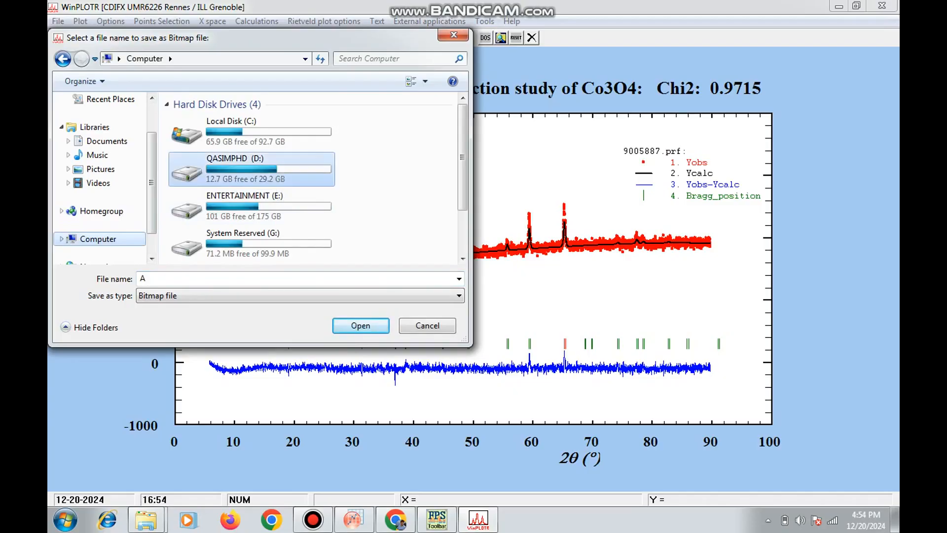
click(280, 230)
scroll(281, 222, down, 2)
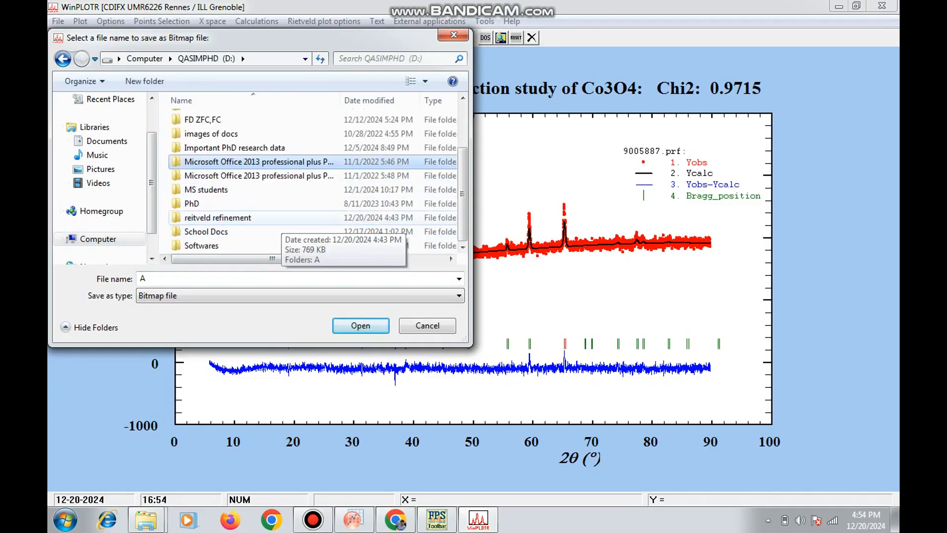
click(281, 219)
double_click(251, 218)
double_click(197, 120)
click(360, 326)
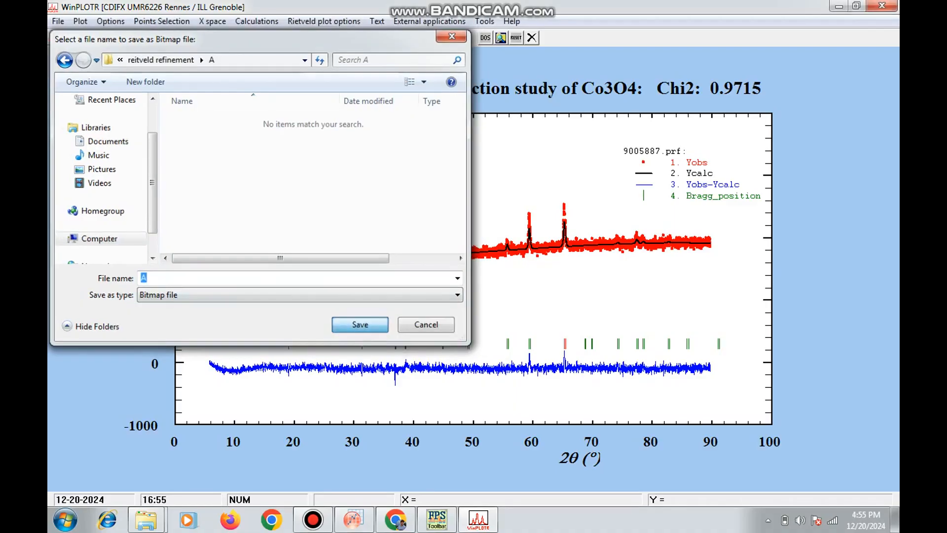
click(515, 296)
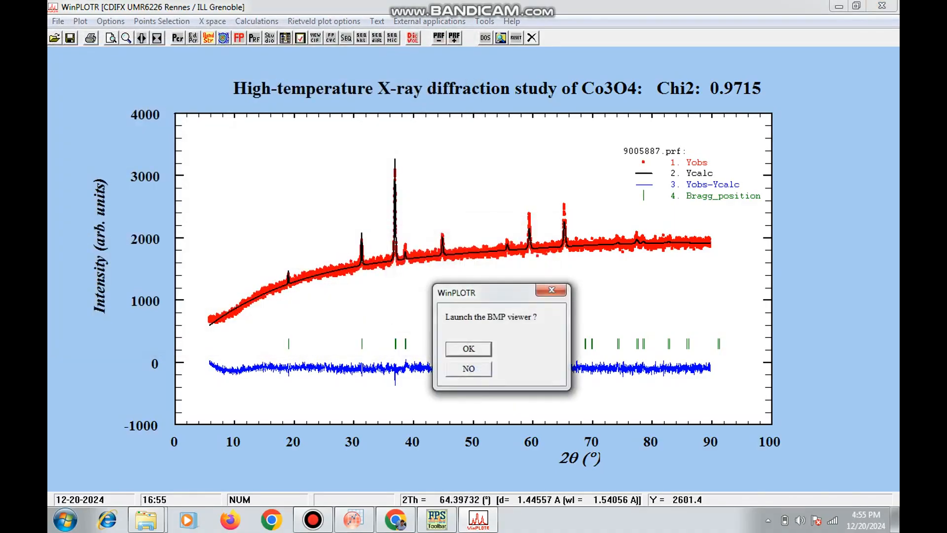
click(474, 369)
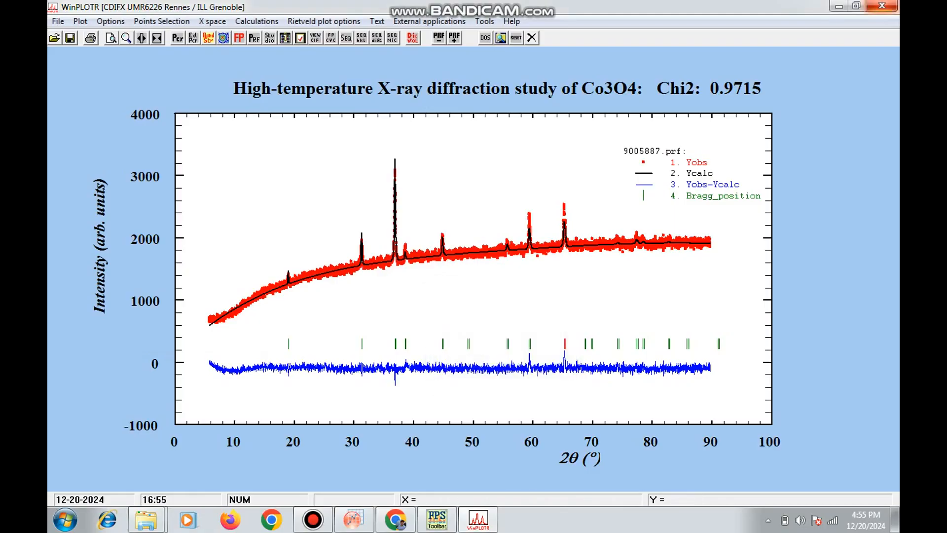
Close WinPLOTR and view the exported plot A.BMP from folder reitveld refinement\A on drive D:
click(883, 6)
click(66, 520)
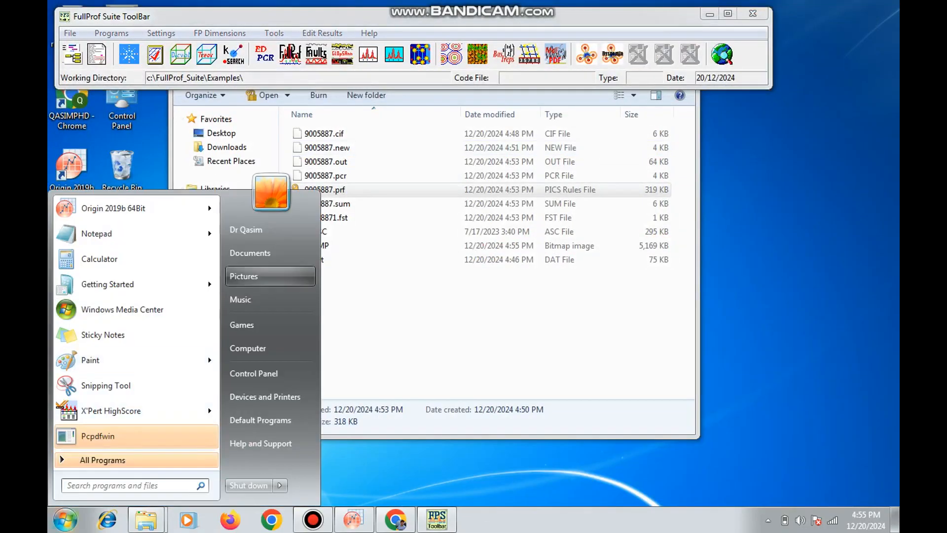
click(261, 463)
double_click(538, 159)
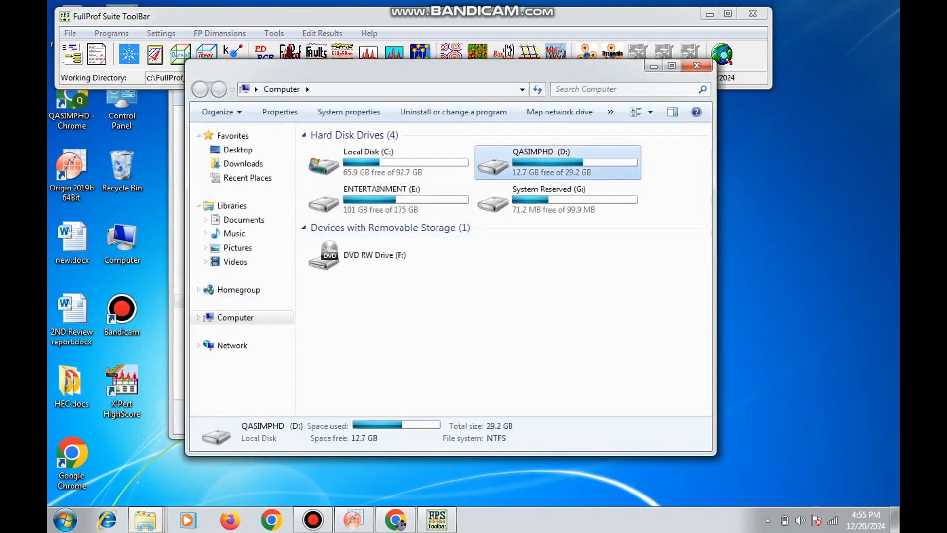
double_click(355, 318)
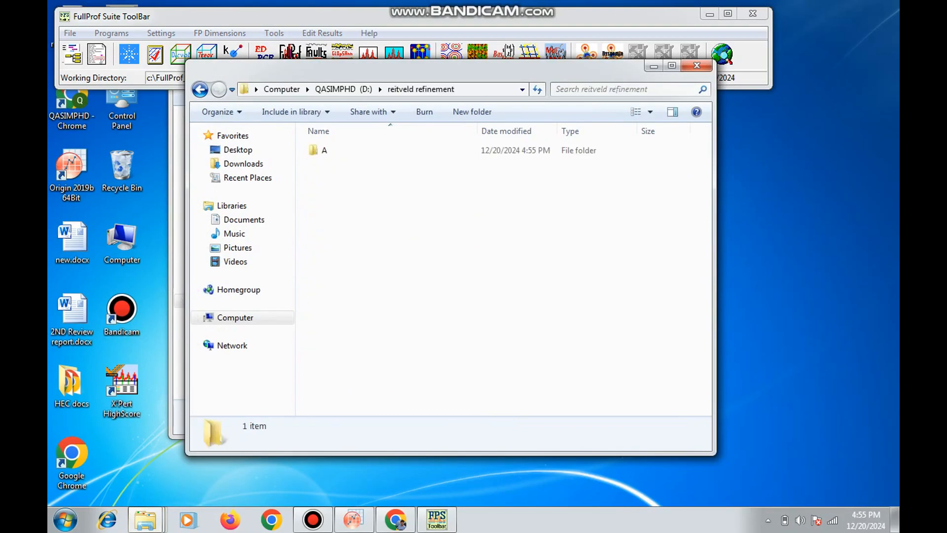
double_click(341, 151)
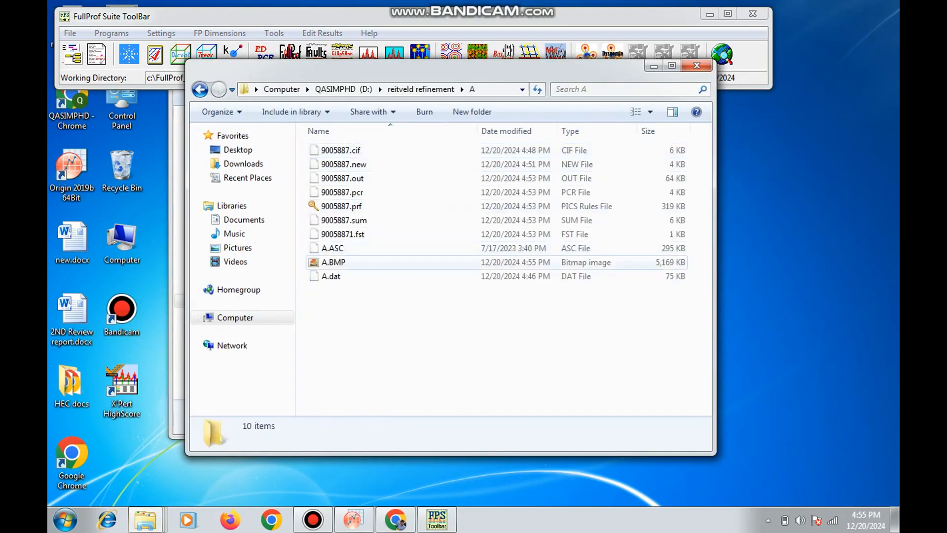
click(340, 263)
double_click(340, 263)
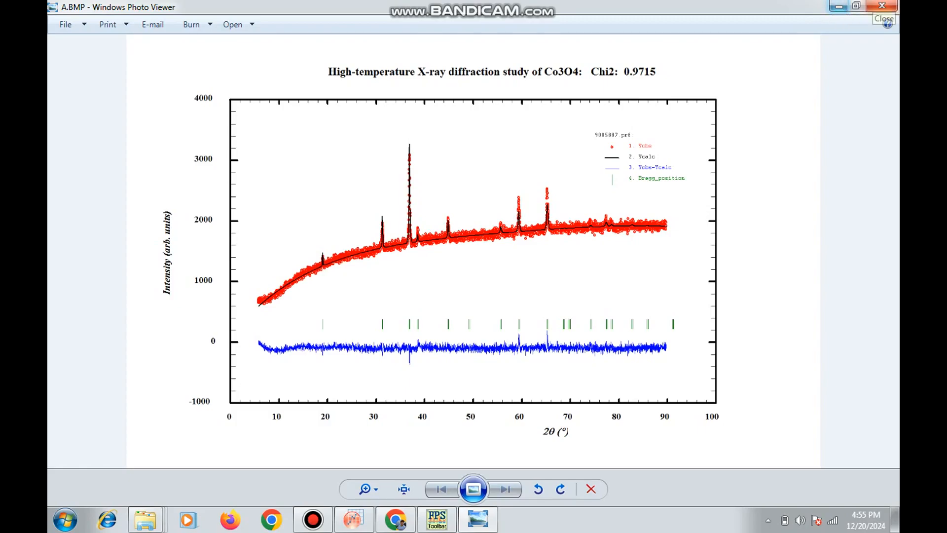
Minimize the plot image and switch to the Crystallography Open Database results in Chrome
click(838, 6)
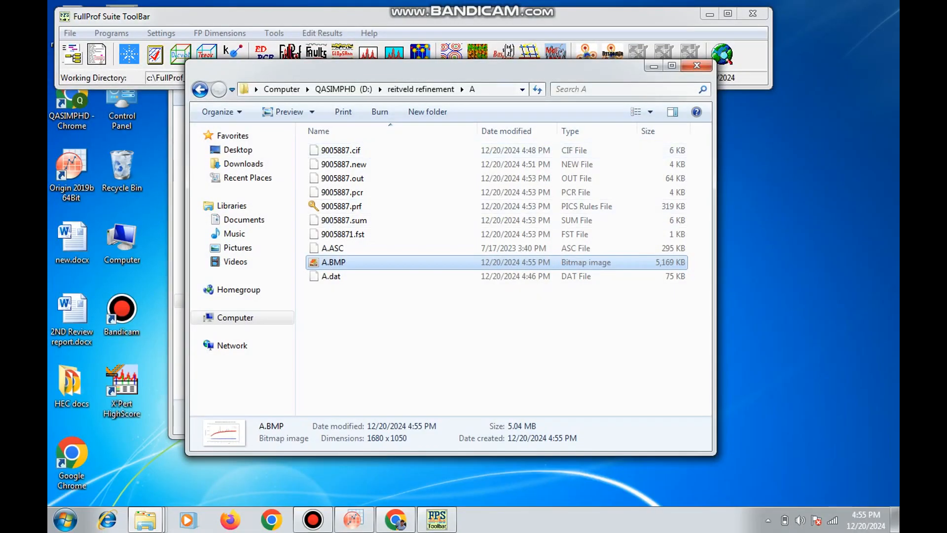
click(396, 519)
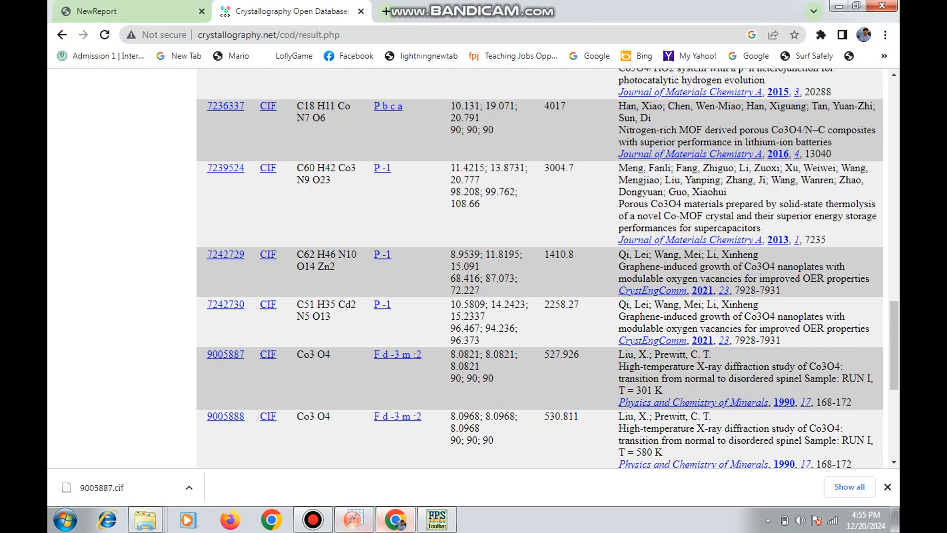